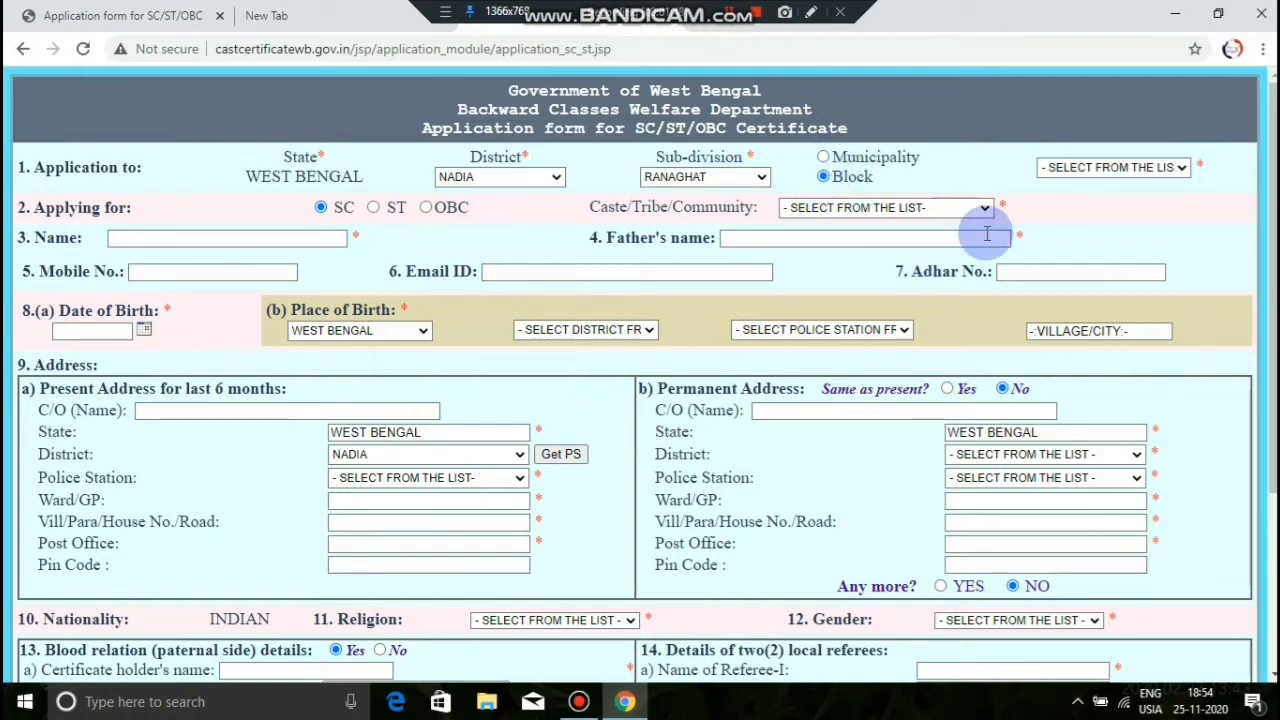
Step: Choose SHANTIPUR as the block and RAJBANSHI as the caste/community
{"action": "left_click", "coordinate": [1093, 172]}
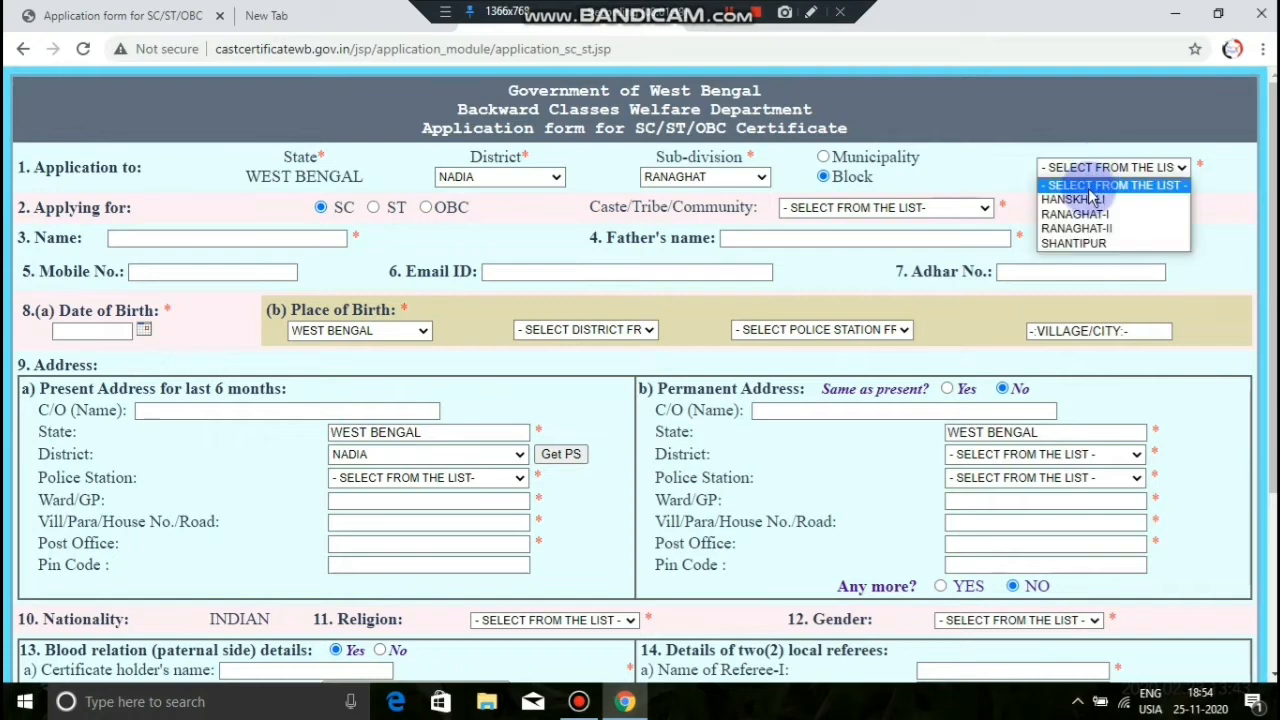
{"action": "left_click", "coordinate": [1073, 245]}
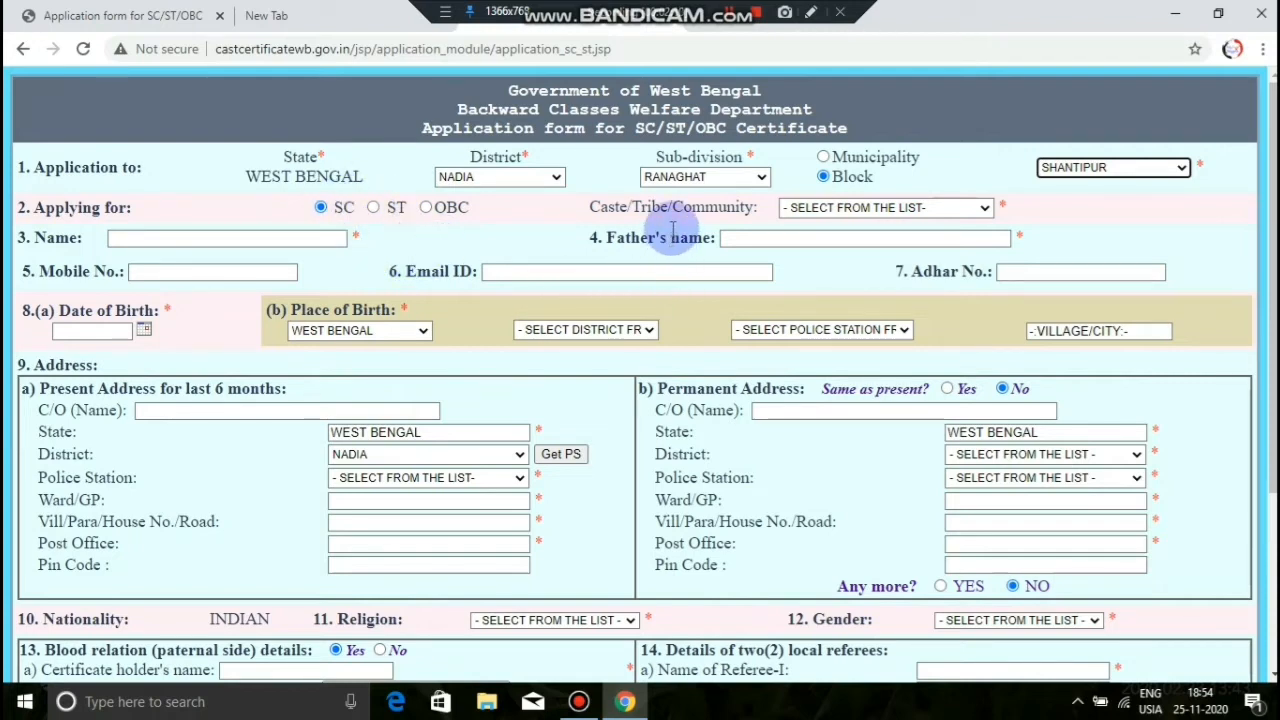
{"action": "left_click", "coordinate": [838, 211]}
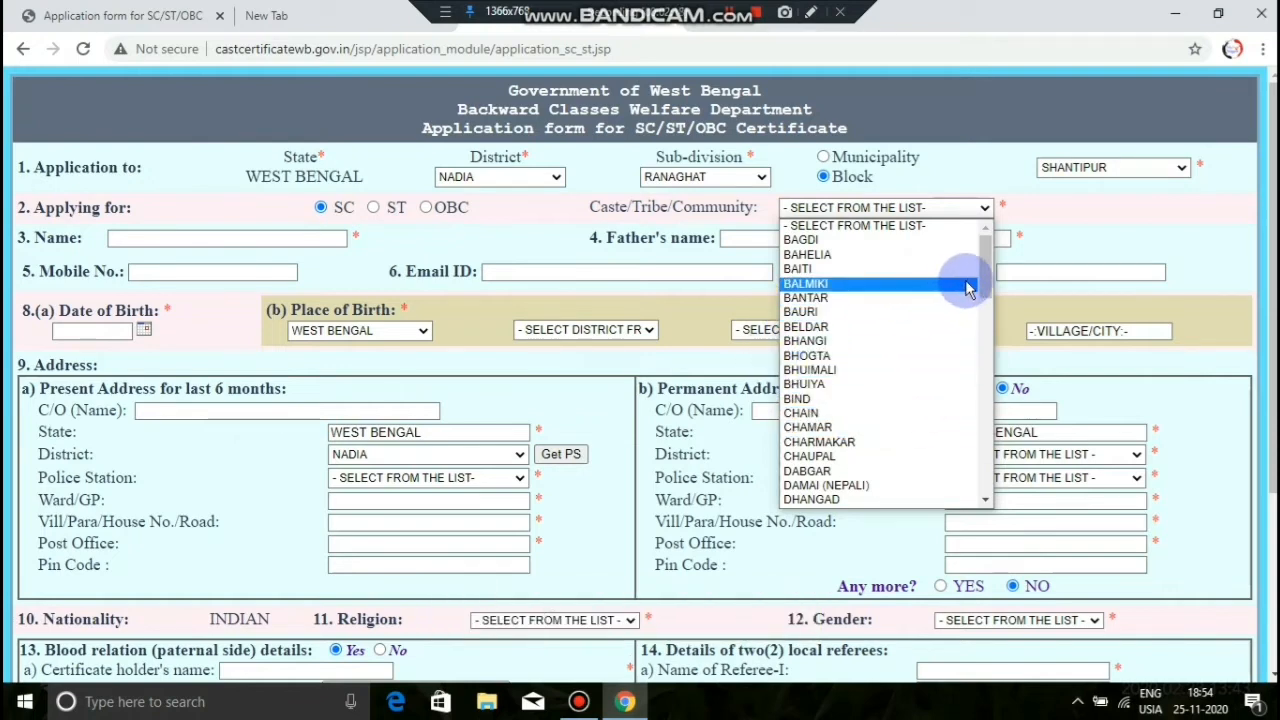
{"action": "left_click_drag", "start_coordinate": [990, 283], "coordinate": [1000, 474]}
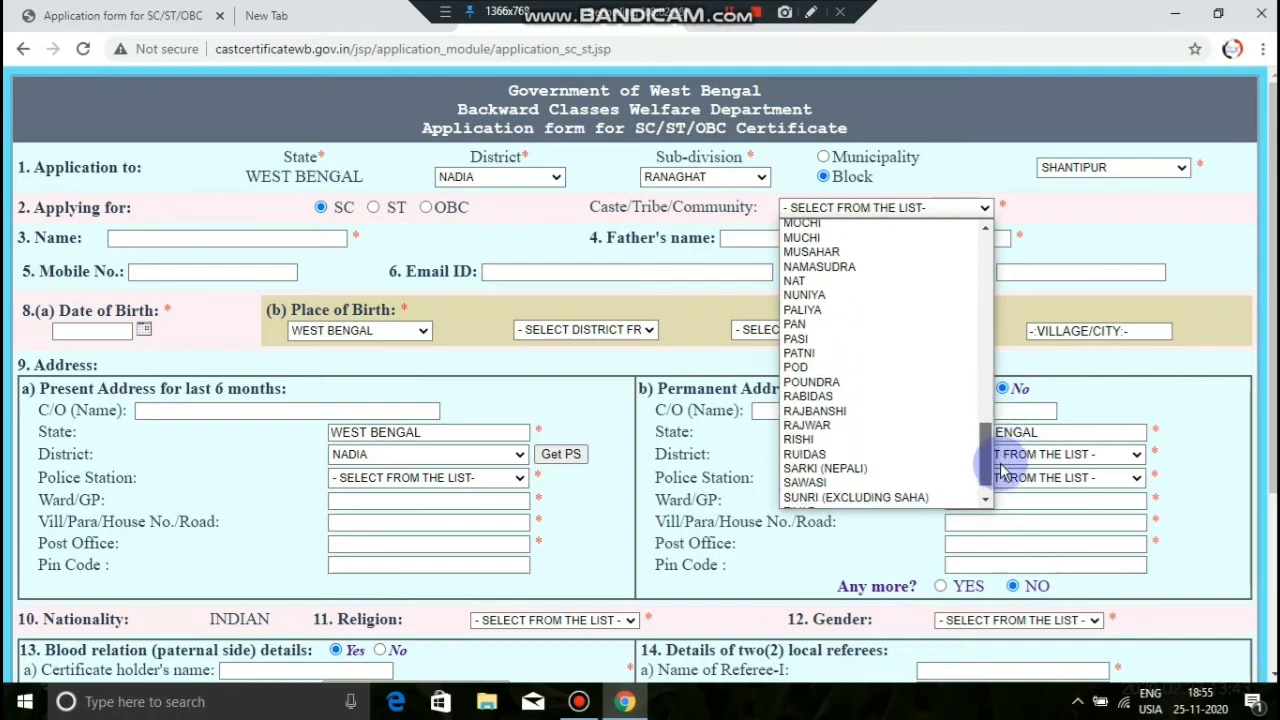
{"action": "left_click", "coordinate": [845, 413]}
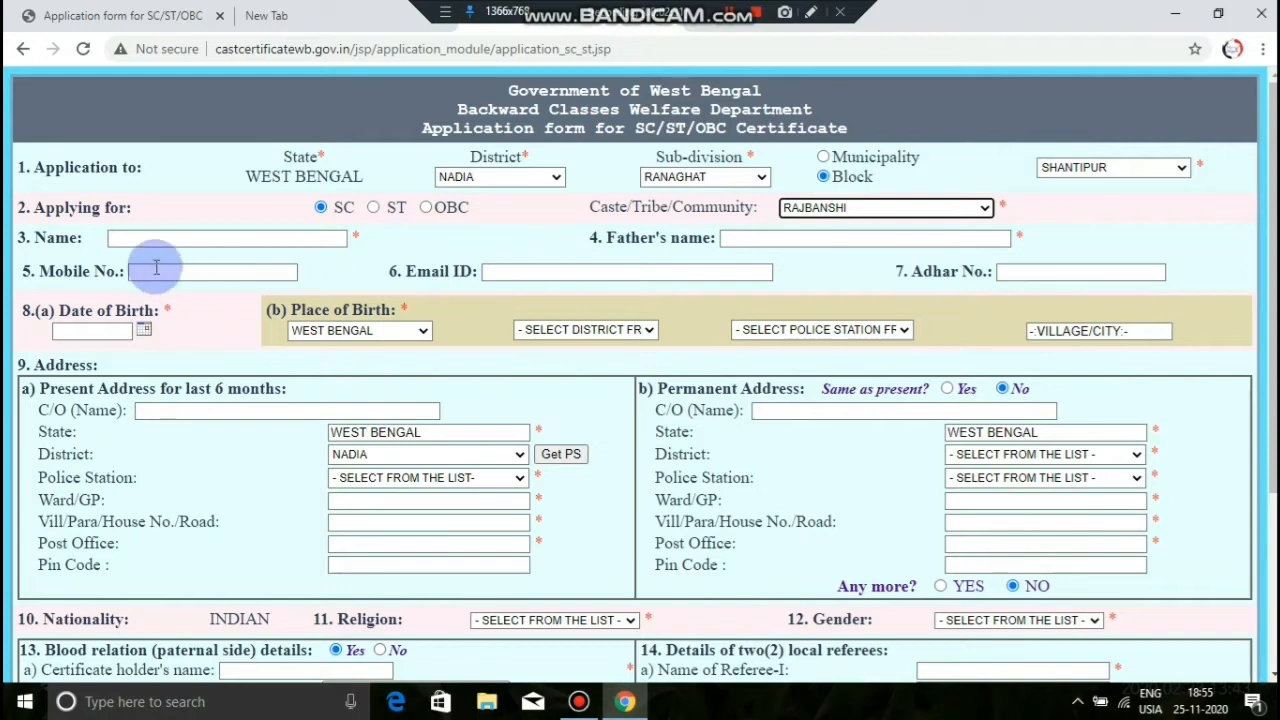
Step: Enter the applicant's name, father's name and mobile number
{"action": "left_click", "coordinate": [171, 236]}
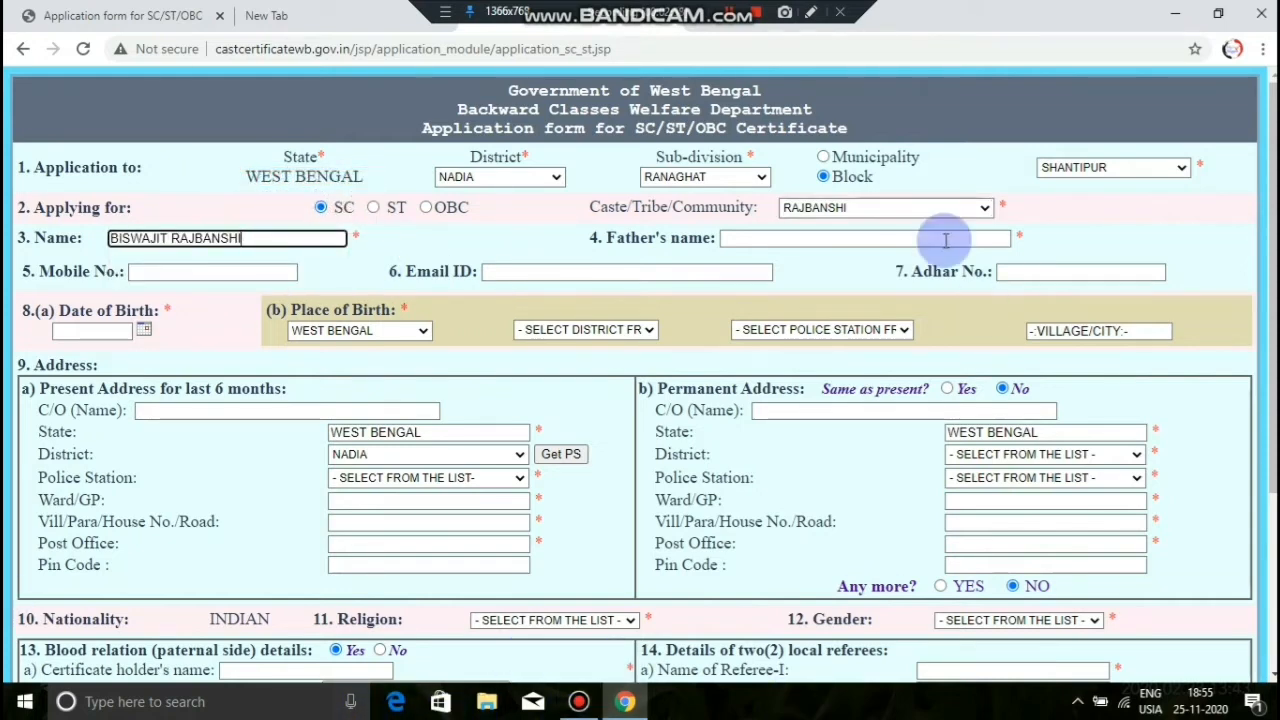
{"action": "left_click", "coordinate": [884, 241]}
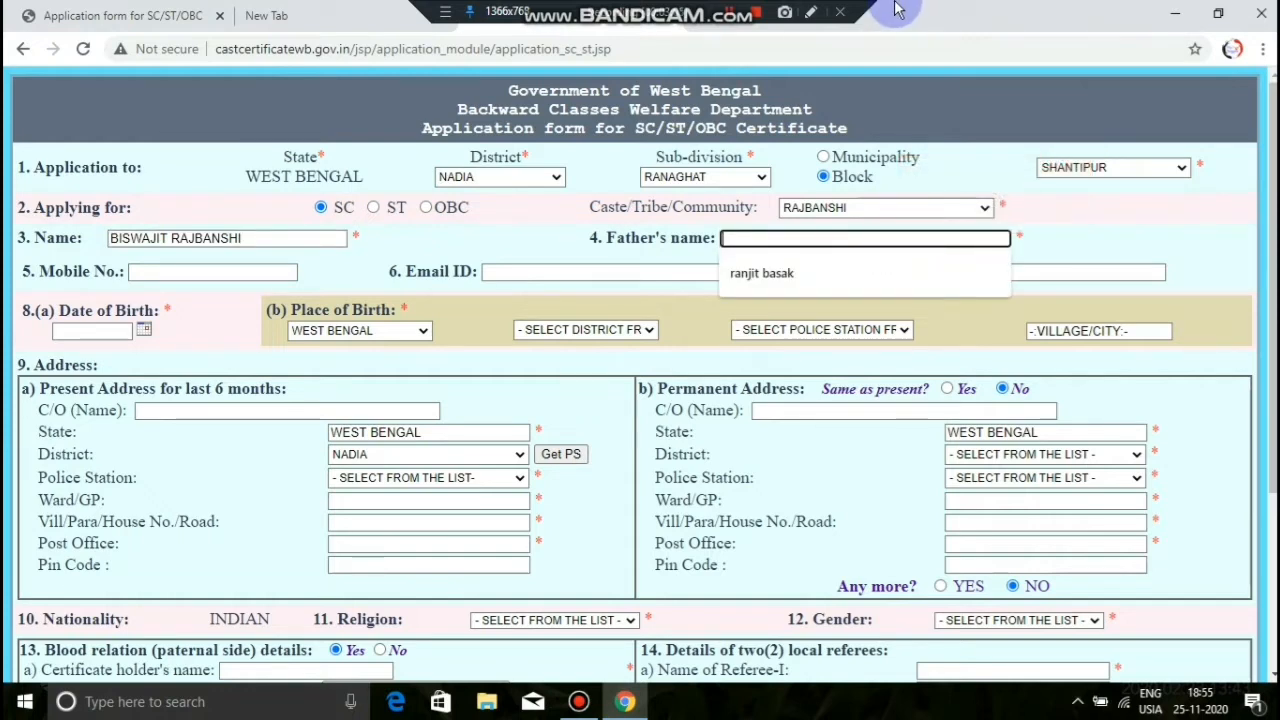
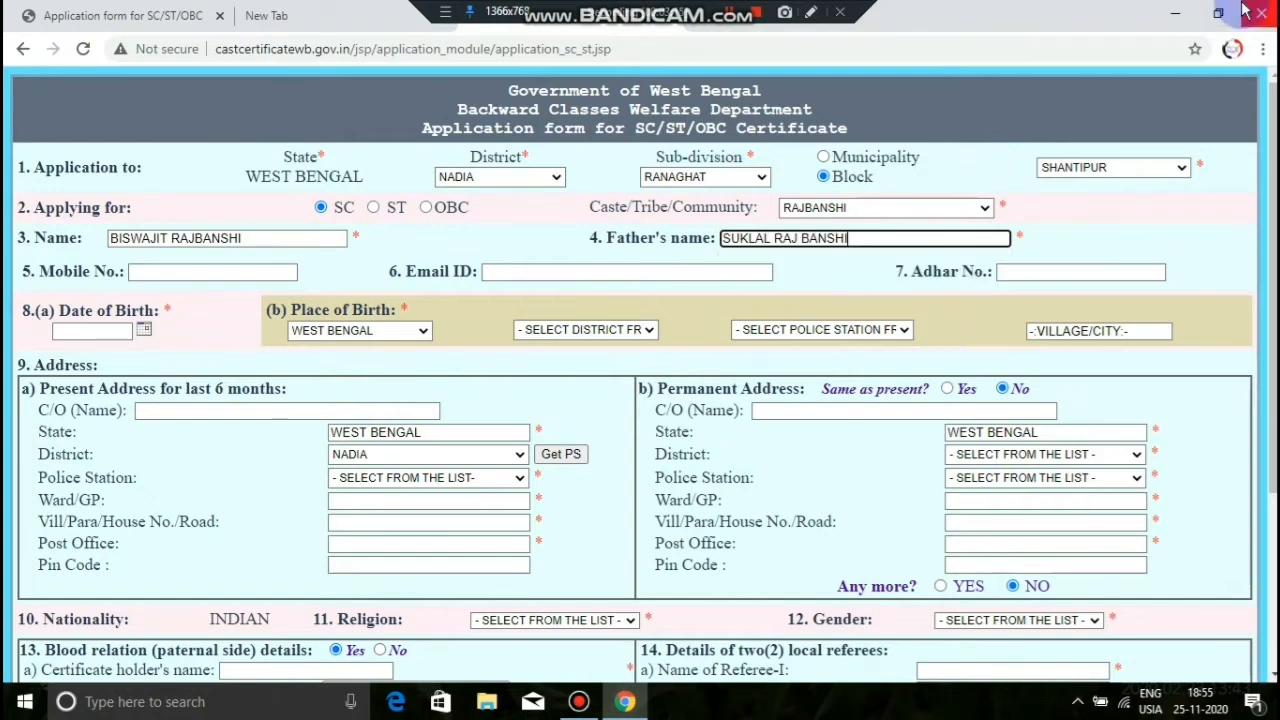
{"action": "left_click", "coordinate": [207, 273]}
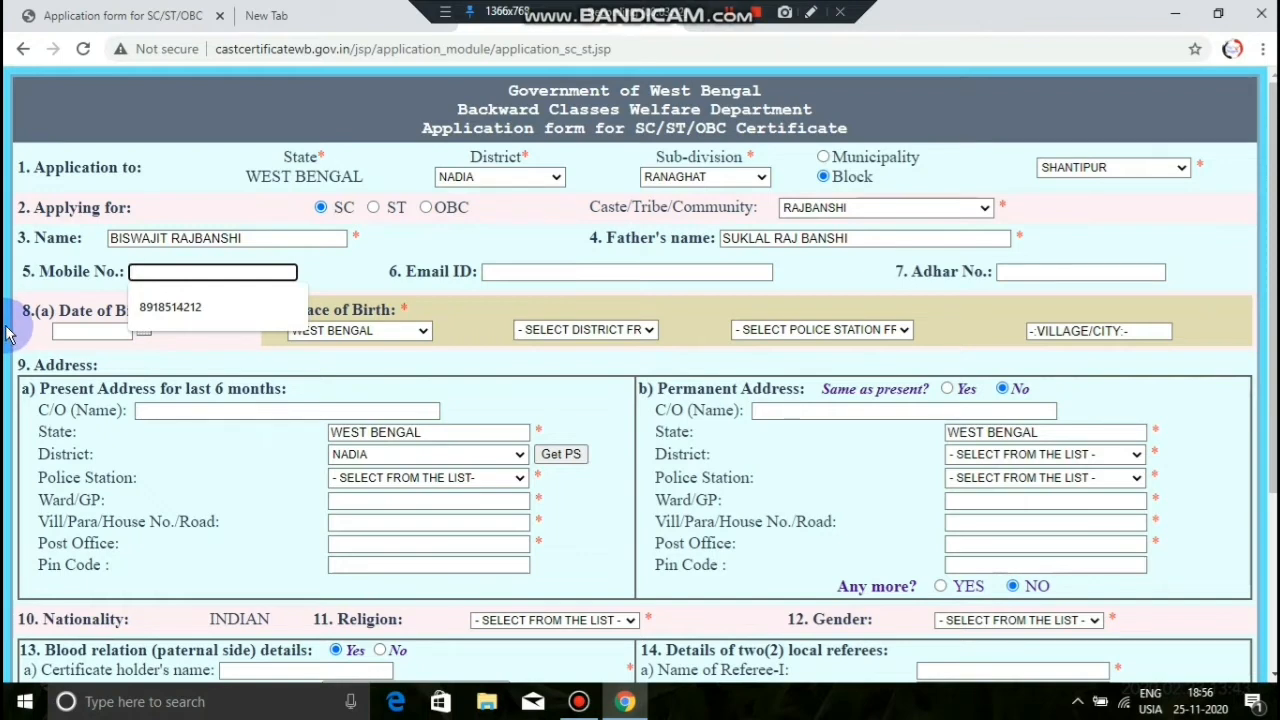
{"action": "key", "text": "ctrl+v"}
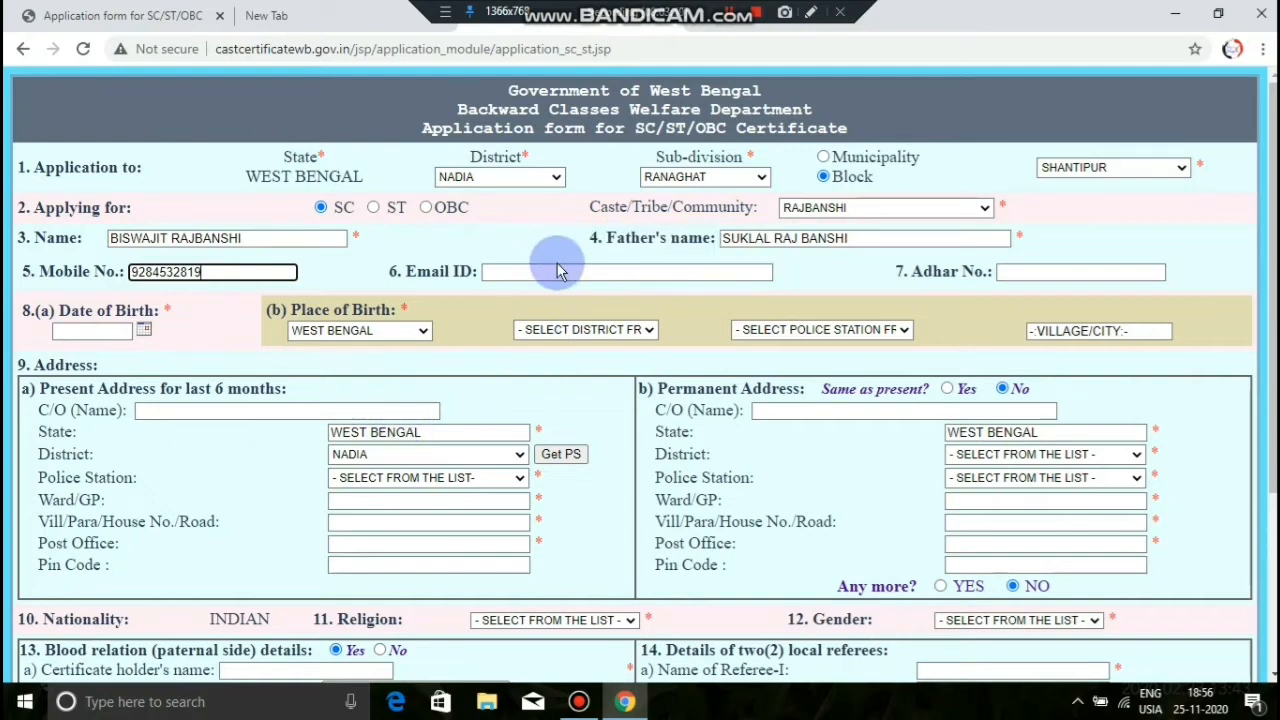
Step: Enter the applicant's Aadhaar number and pick the date of birth
{"action": "left_click", "coordinate": [1092, 271]}
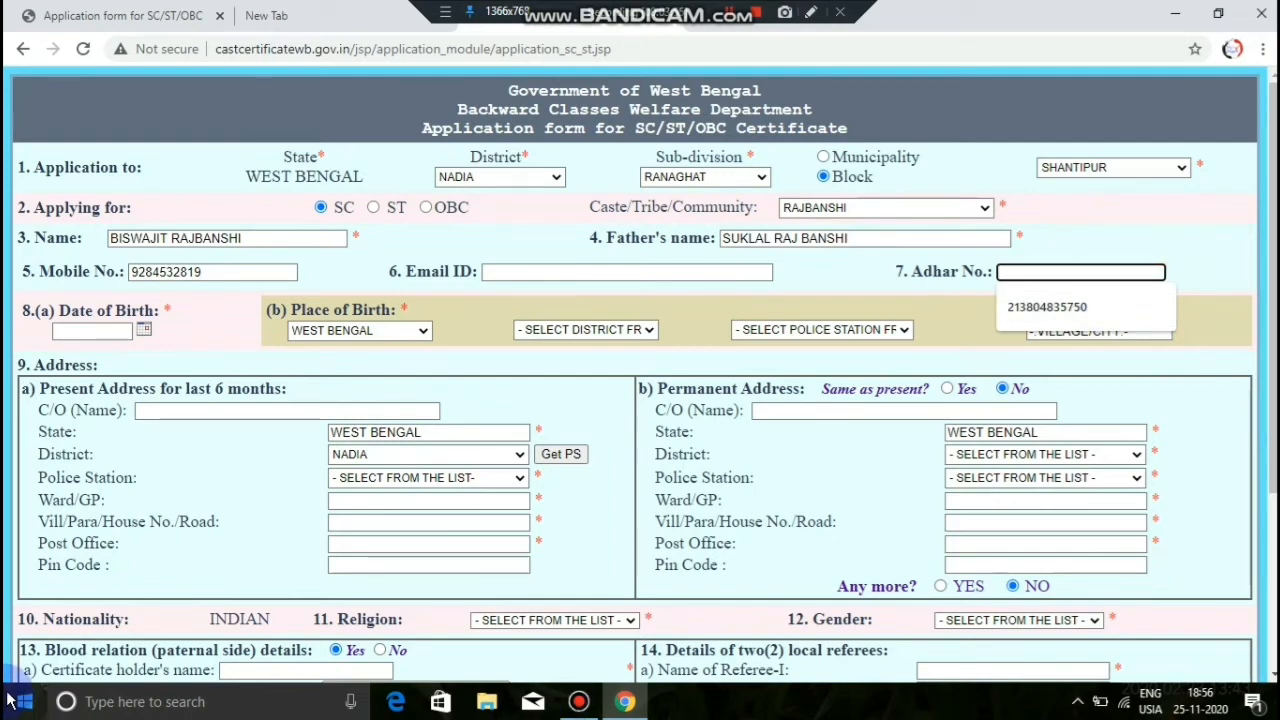
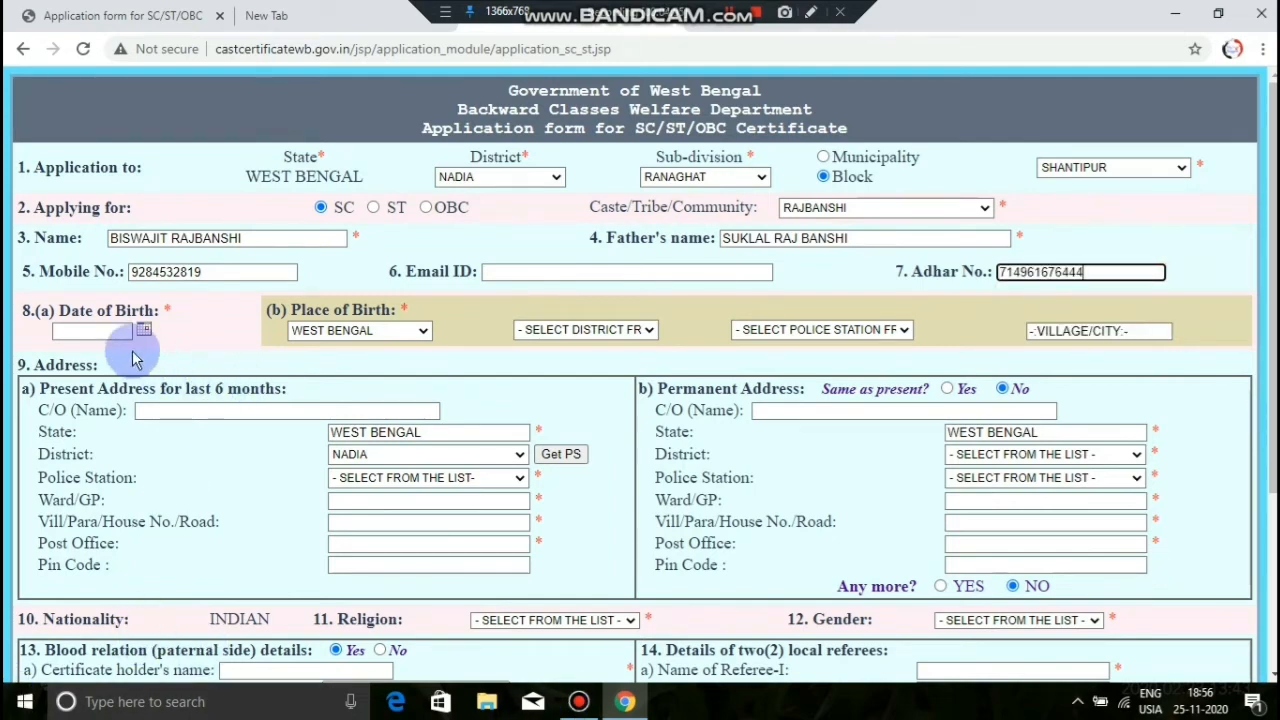
{"action": "left_click", "coordinate": [130, 334]}
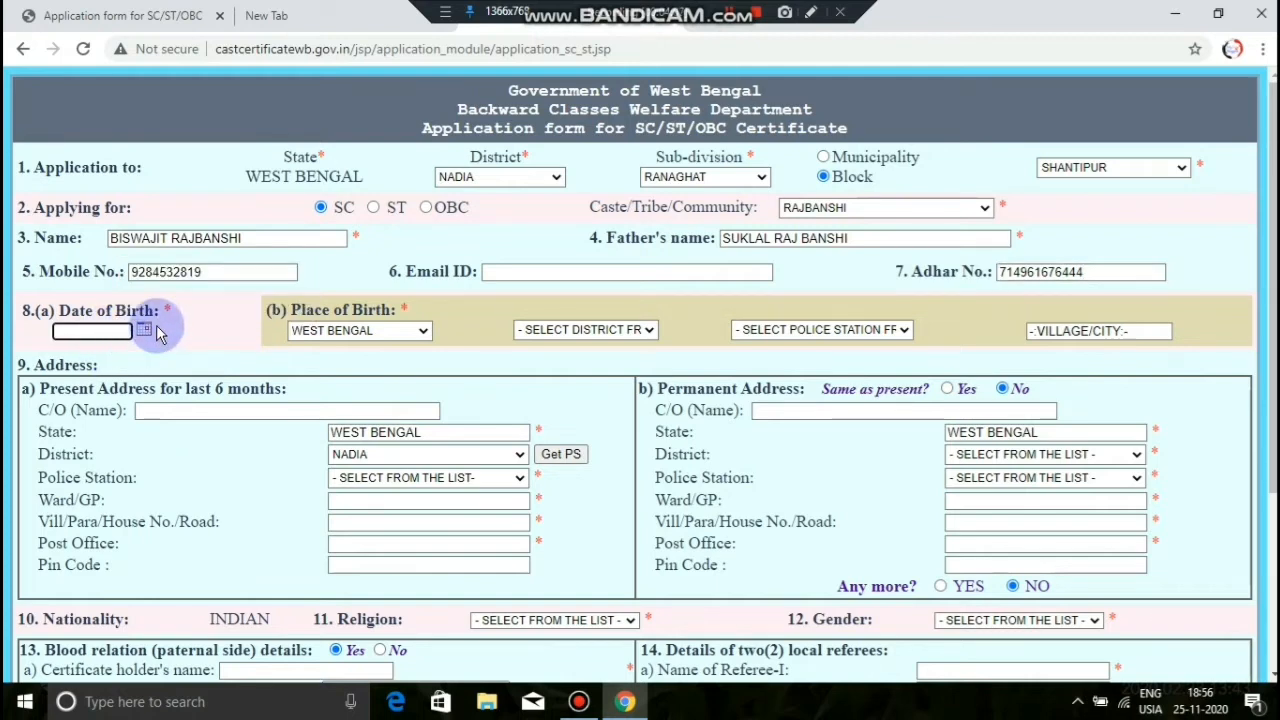
{"action": "left_click", "coordinate": [149, 331]}
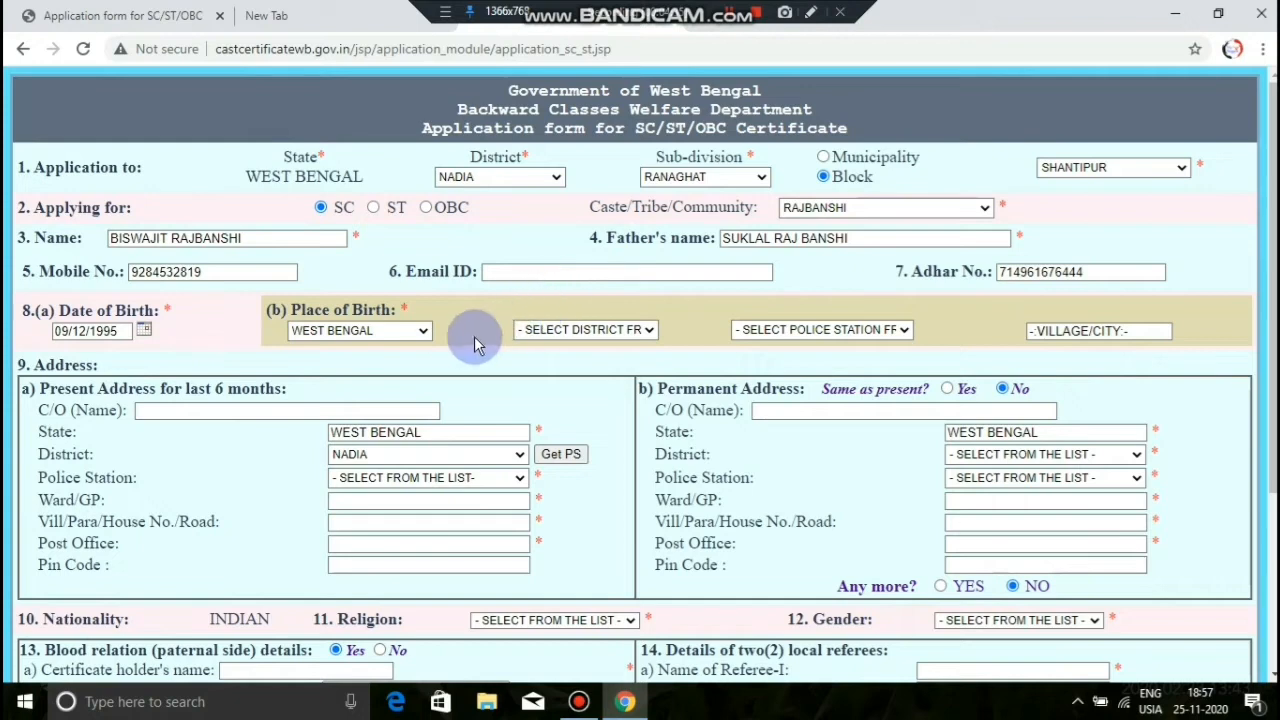
Step: Choose NADIA as the birth district and try to load the birth police station options
{"action": "left_click", "coordinate": [650, 329]}
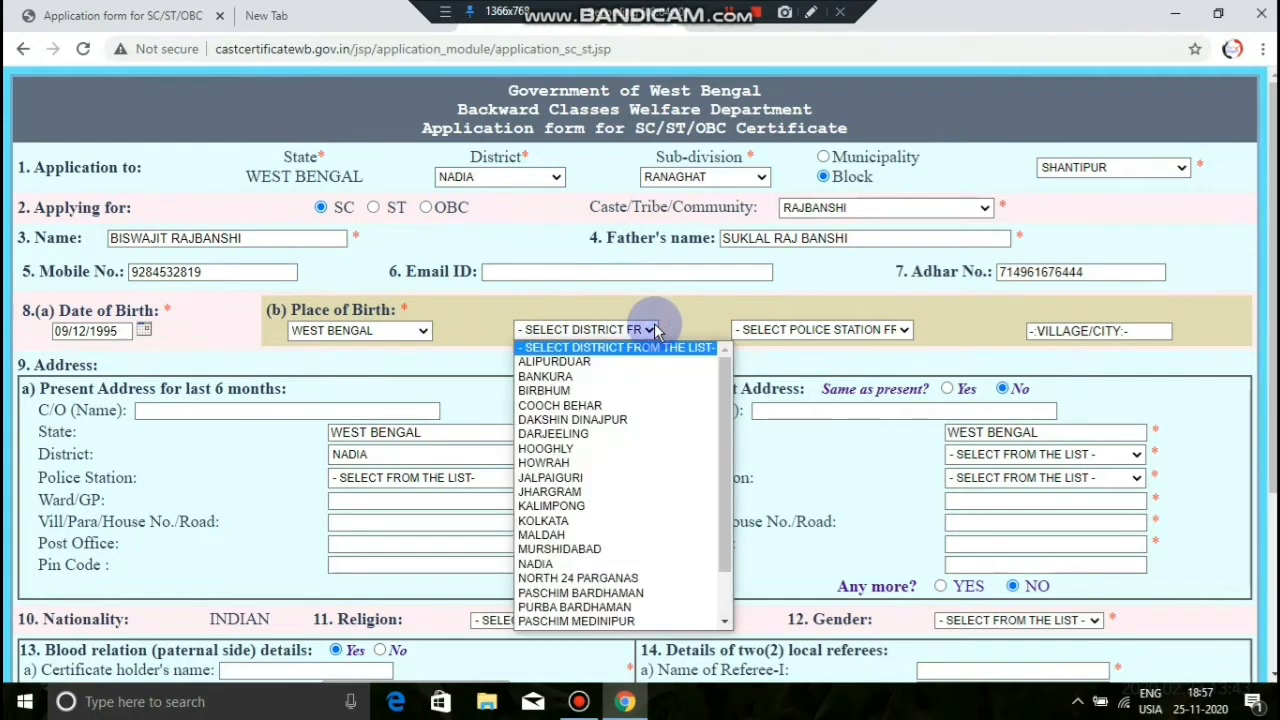
{"action": "left_click", "coordinate": [612, 566]}
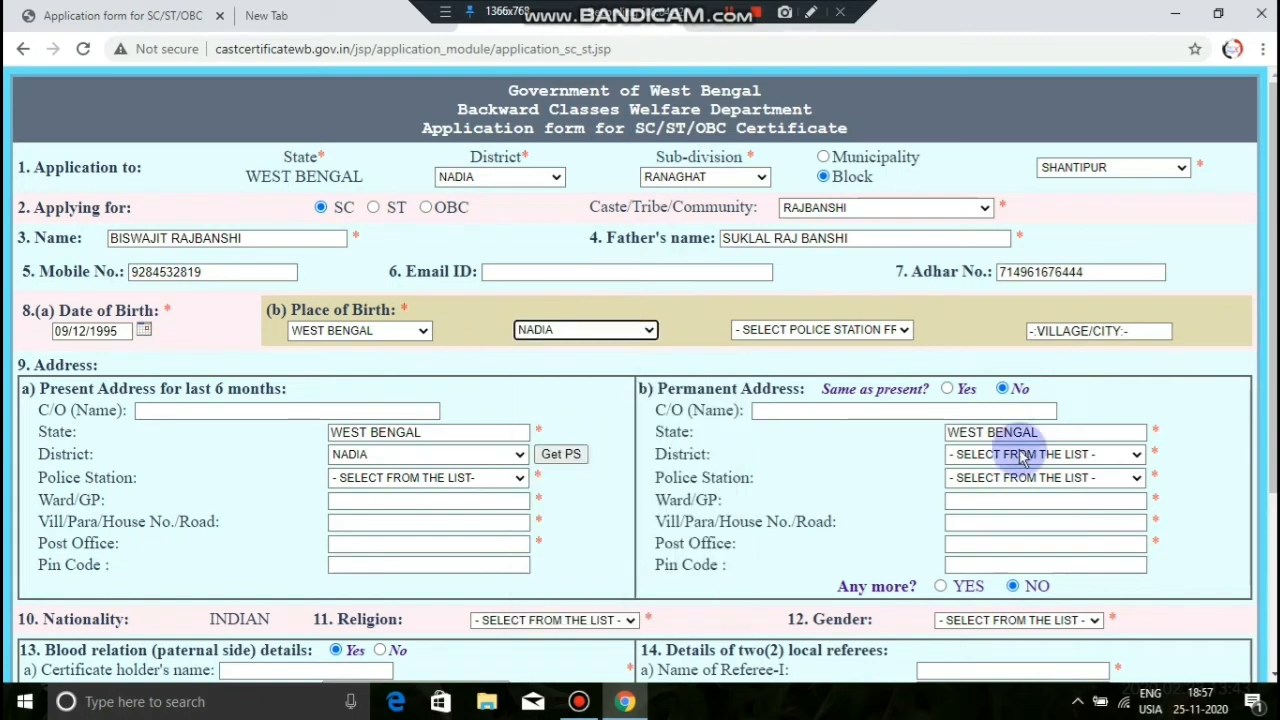
{"action": "left_click", "coordinate": [862, 334]}
{"action": "left_click", "coordinate": [866, 334]}
{"action": "left_click", "coordinate": [866, 334]}
{"action": "left_click", "coordinate": [866, 334]}
{"action": "left_click", "coordinate": [868, 334]}
{"action": "left_click", "coordinate": [872, 334]}
{"action": "left_click", "coordinate": [891, 331]}
{"action": "left_click", "coordinate": [891, 331]}
{"action": "left_click", "coordinate": [892, 330]}
{"action": "left_click", "coordinate": [892, 331]}
{"action": "left_click", "coordinate": [892, 331]}
{"action": "left_click", "coordinate": [892, 331]}
{"action": "left_click", "coordinate": [892, 331]}
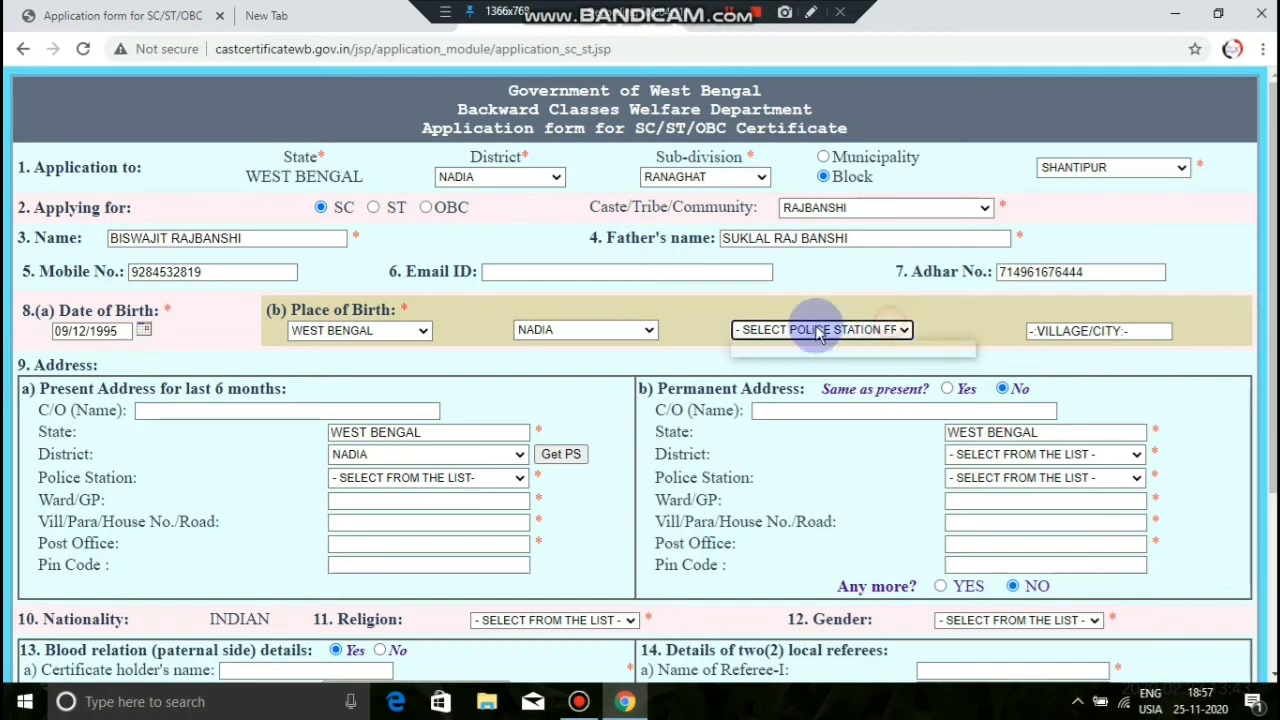
Step: Enter FULIA as the village/city of birth and retry the birth police station
{"action": "left_click", "coordinate": [1070, 333]}
{"action": "left_click", "coordinate": [1062, 366]}
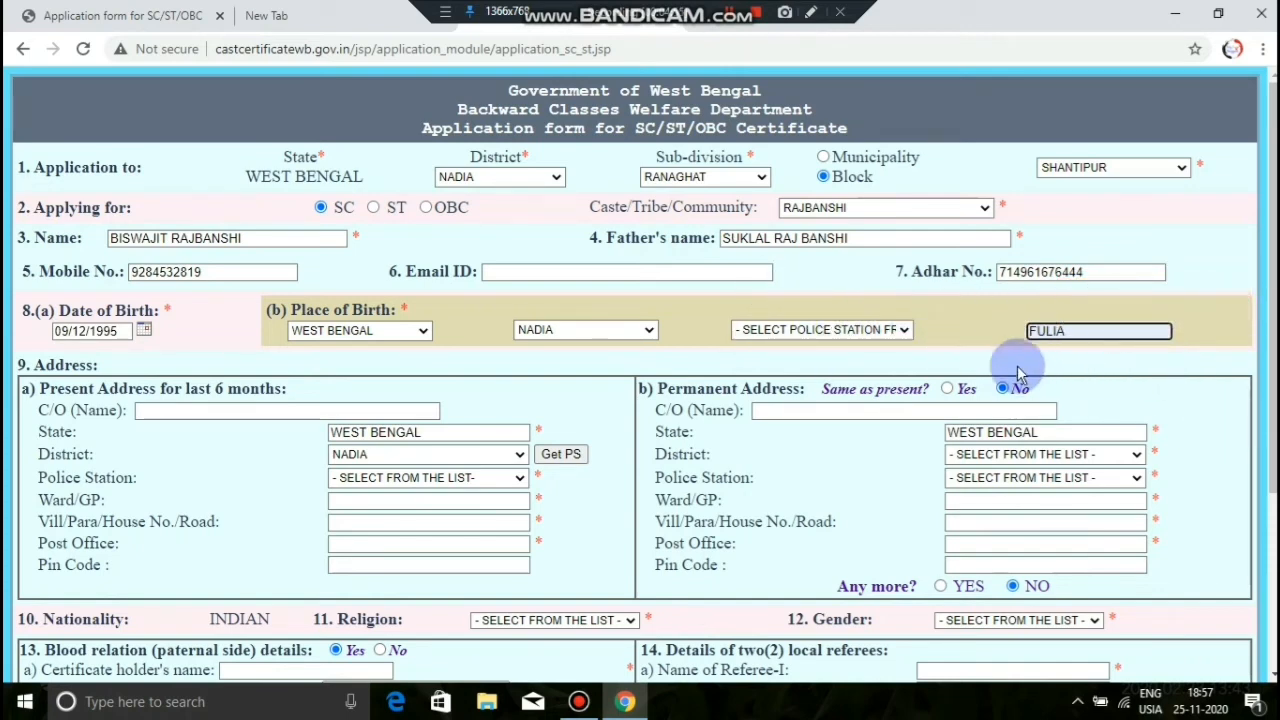
{"action": "left_click", "coordinate": [906, 332]}
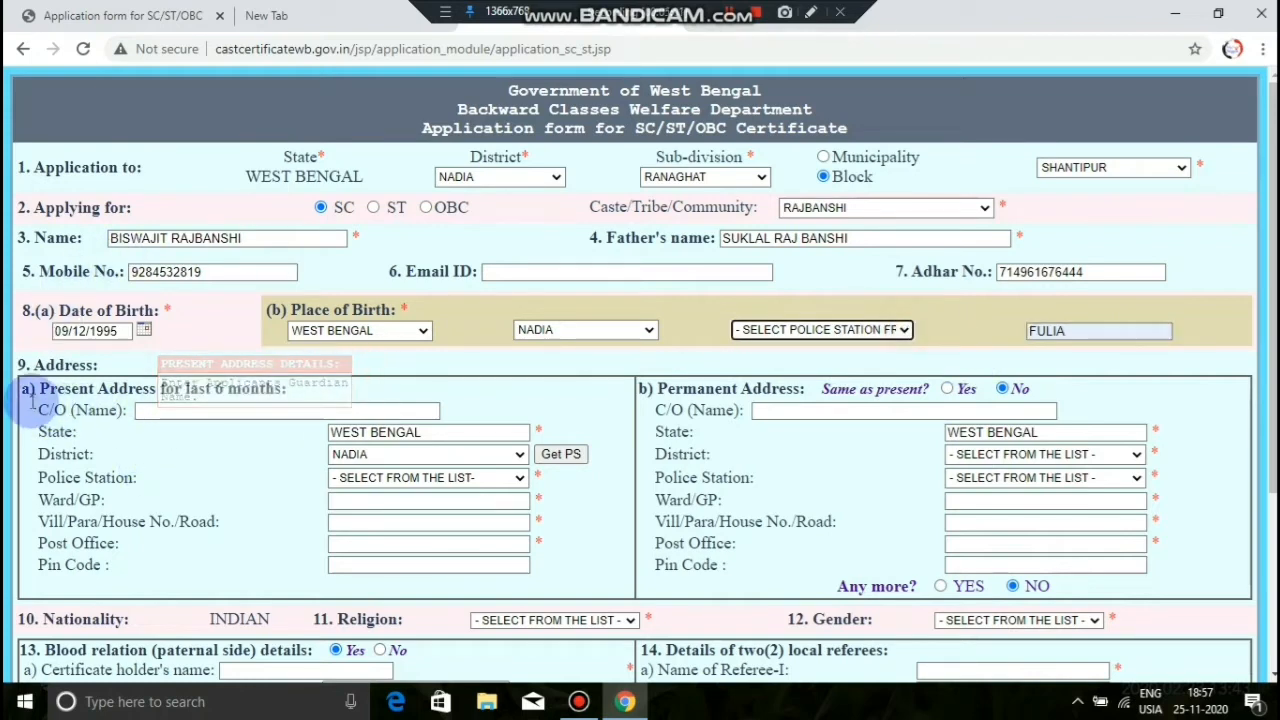
{"action": "left_click", "coordinate": [229, 412]}
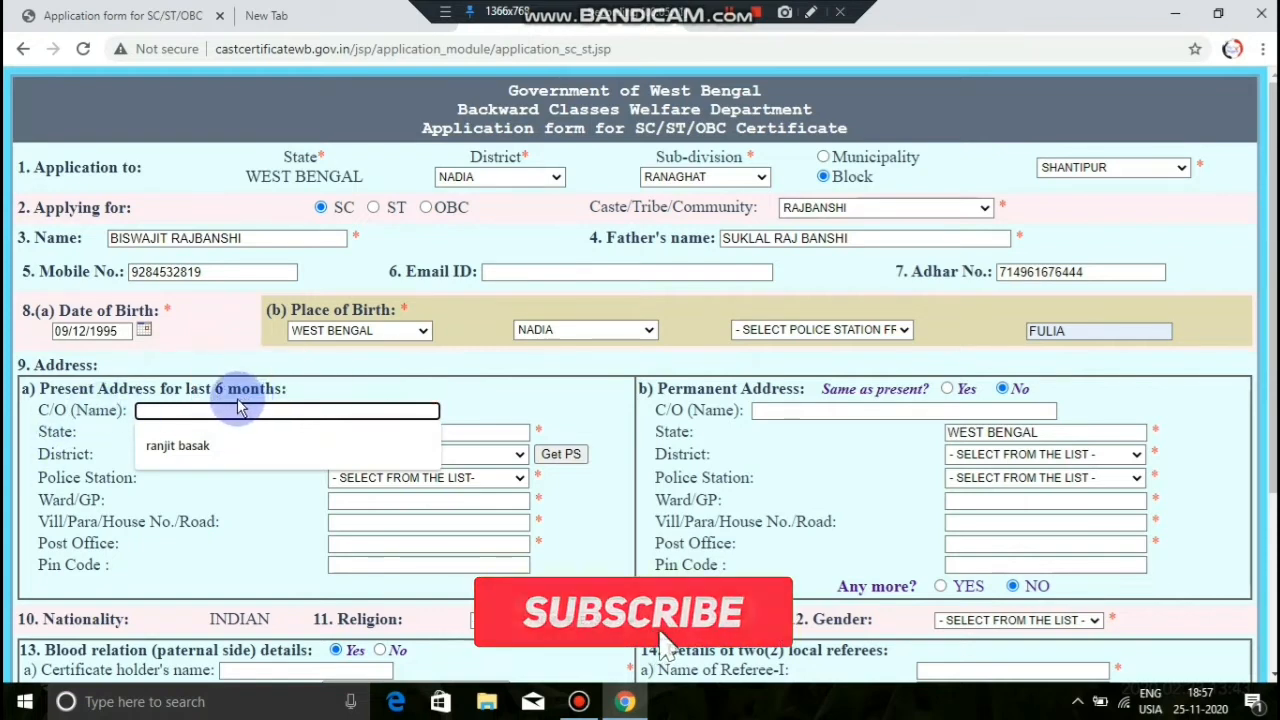
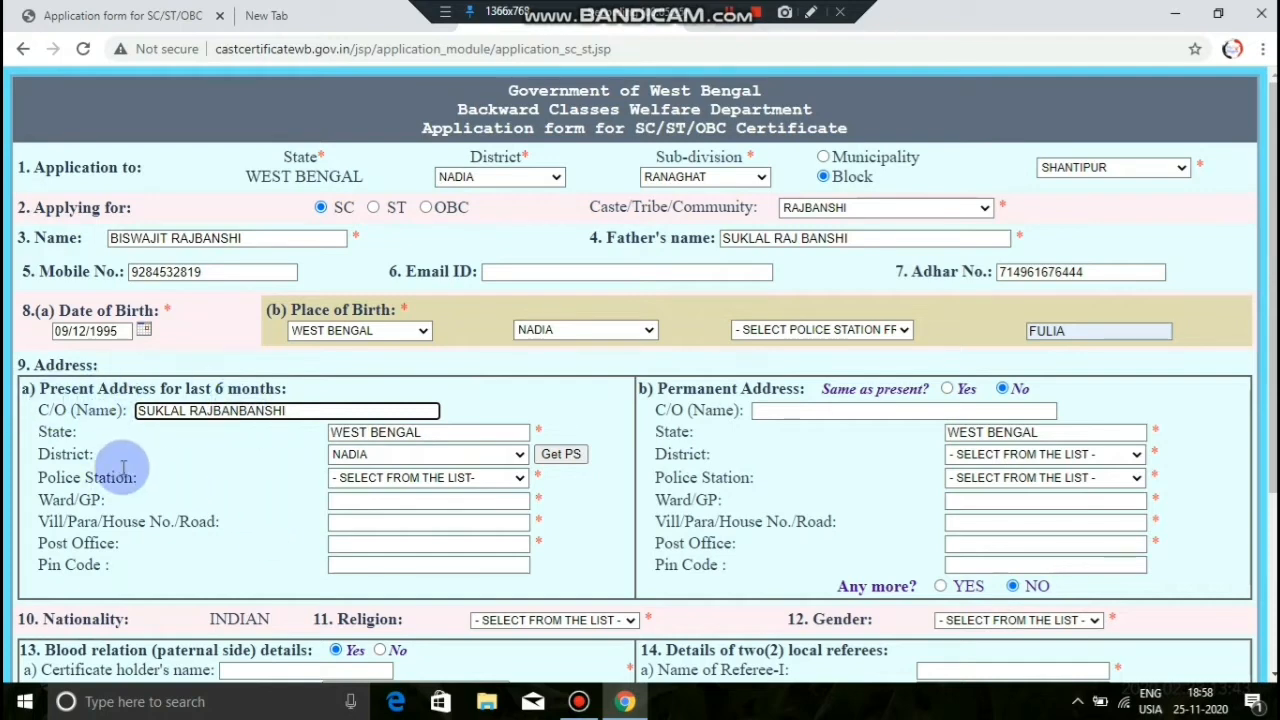
Step: Enter the care-of name and choose the present address police station and ward
{"action": "left_click", "coordinate": [406, 486]}
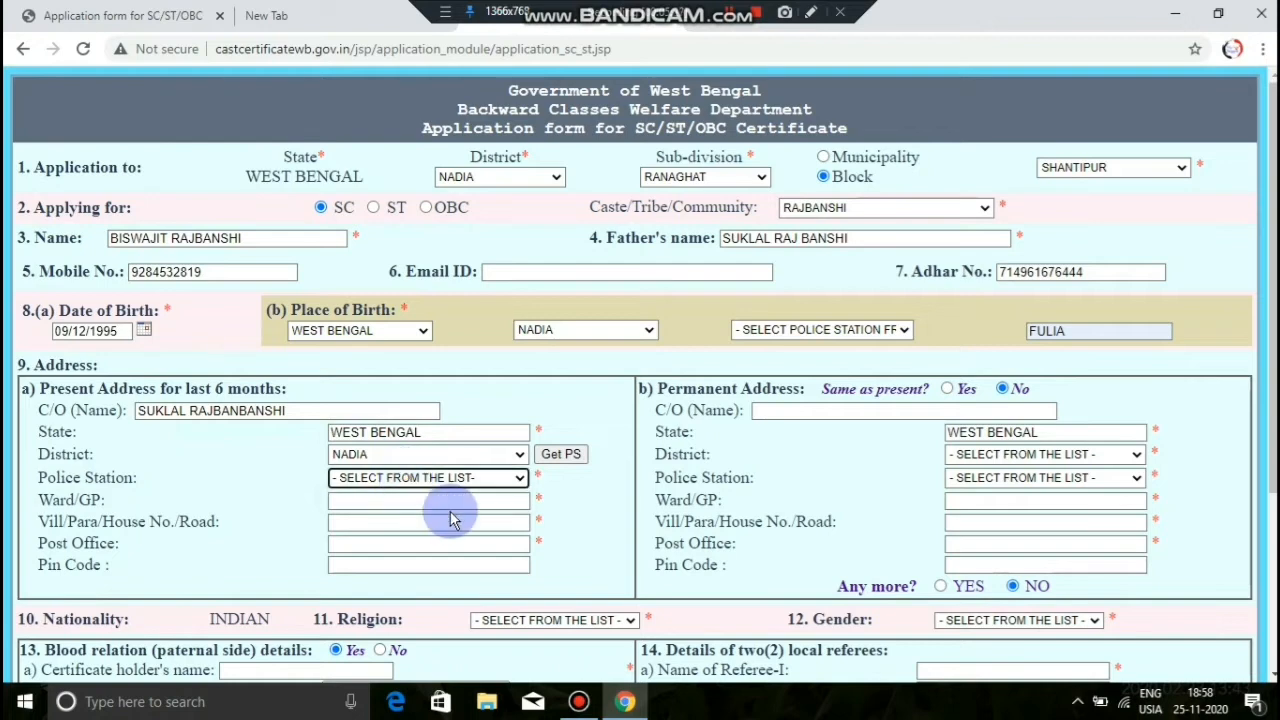
{"action": "left_click", "coordinate": [445, 502]}
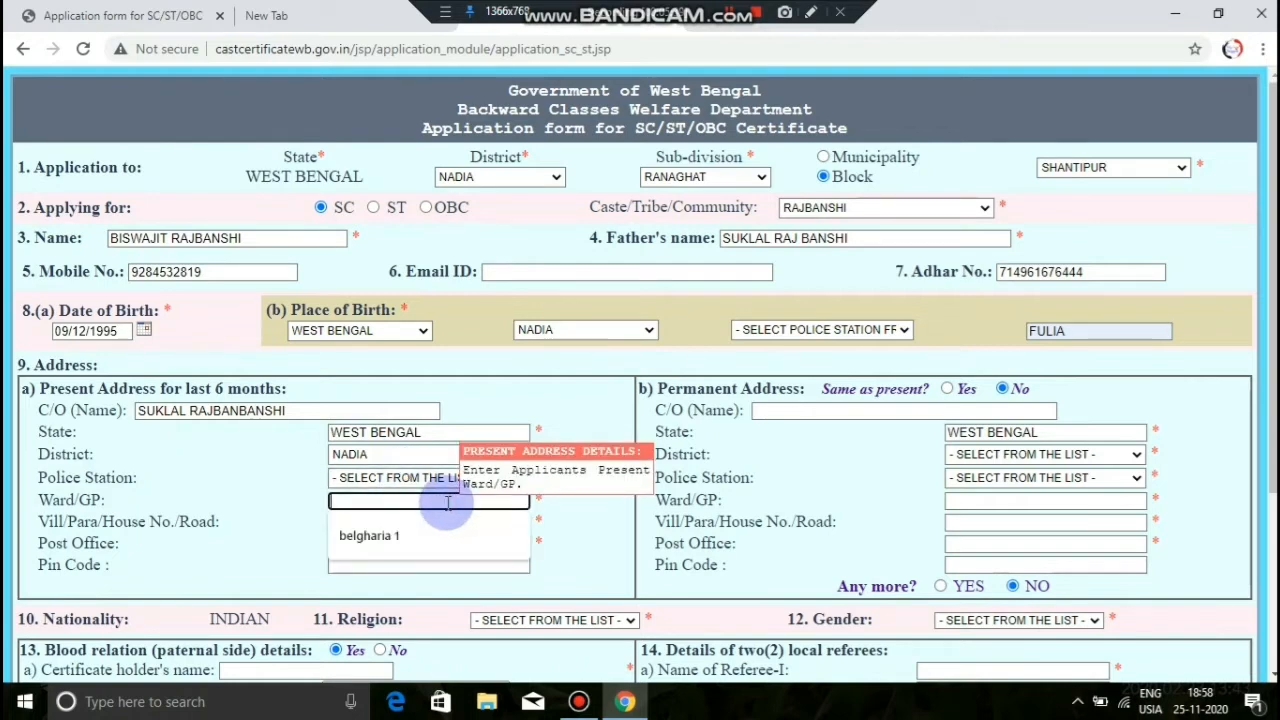
{"action": "left_click", "coordinate": [425, 530]}
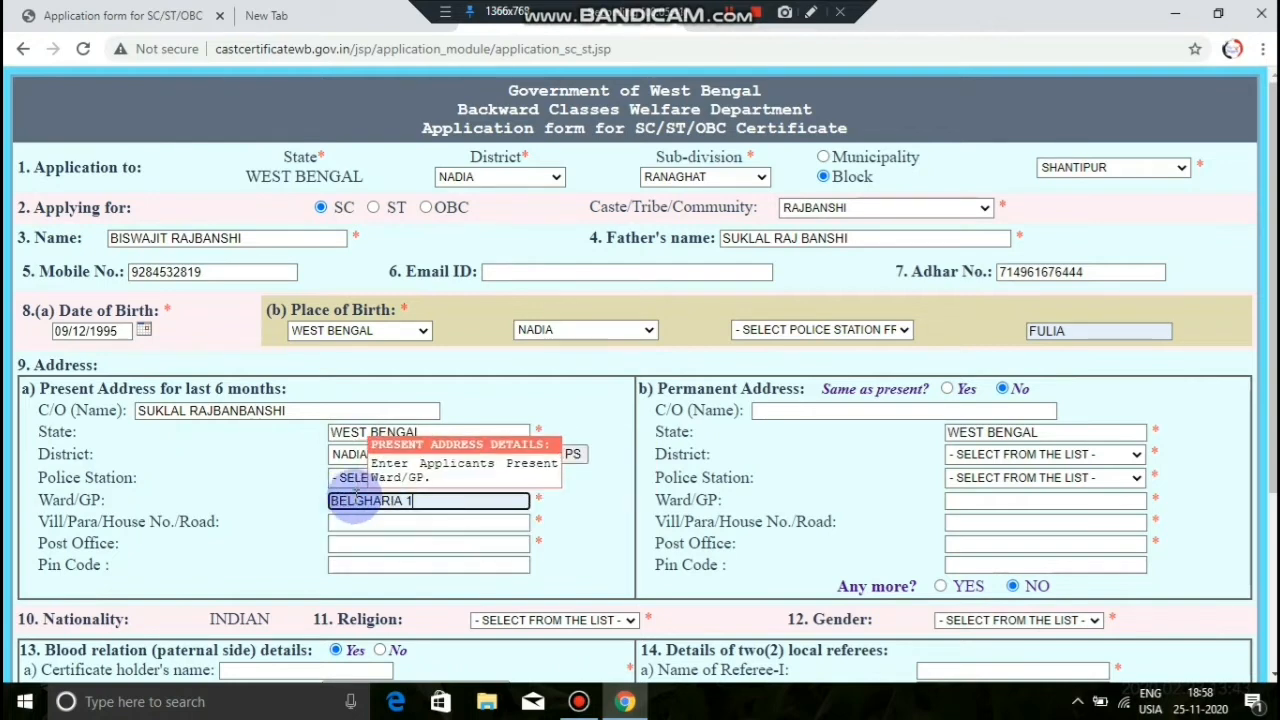
Step: Fill in the present address village/house, post office and pin code
{"action": "left_click", "coordinate": [425, 522]}
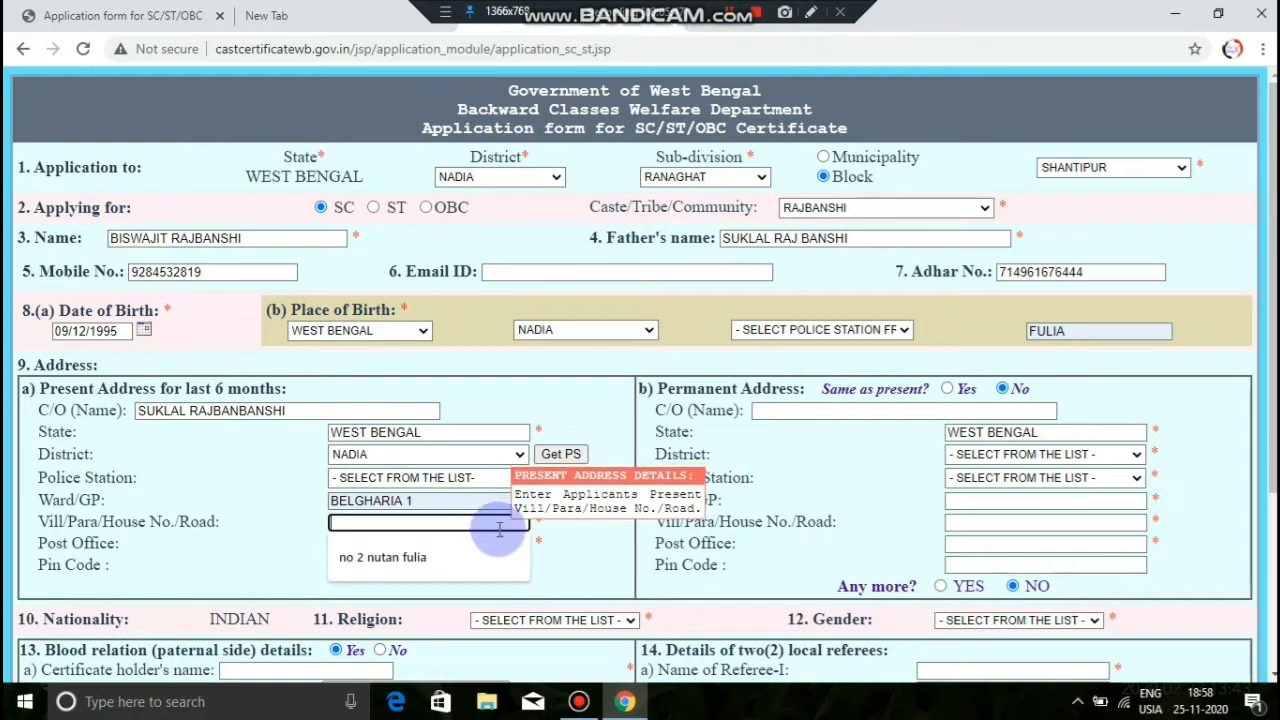
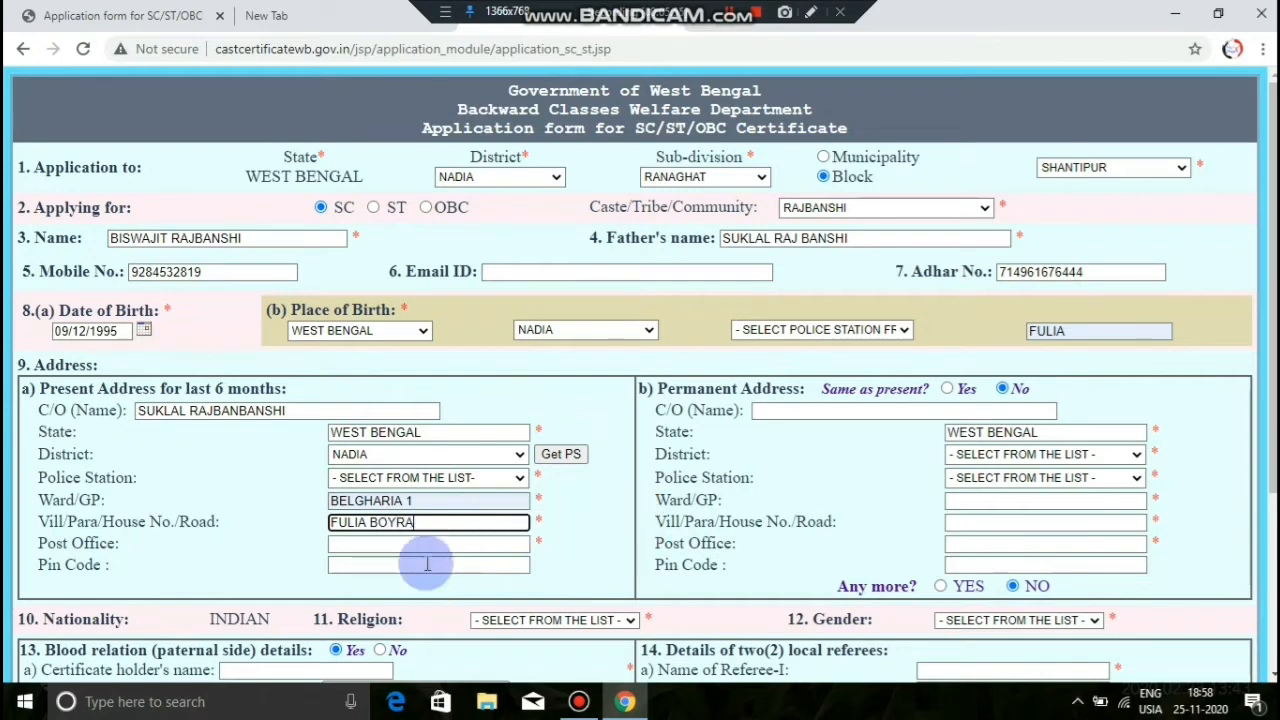
{"action": "left_click", "coordinate": [434, 543]}
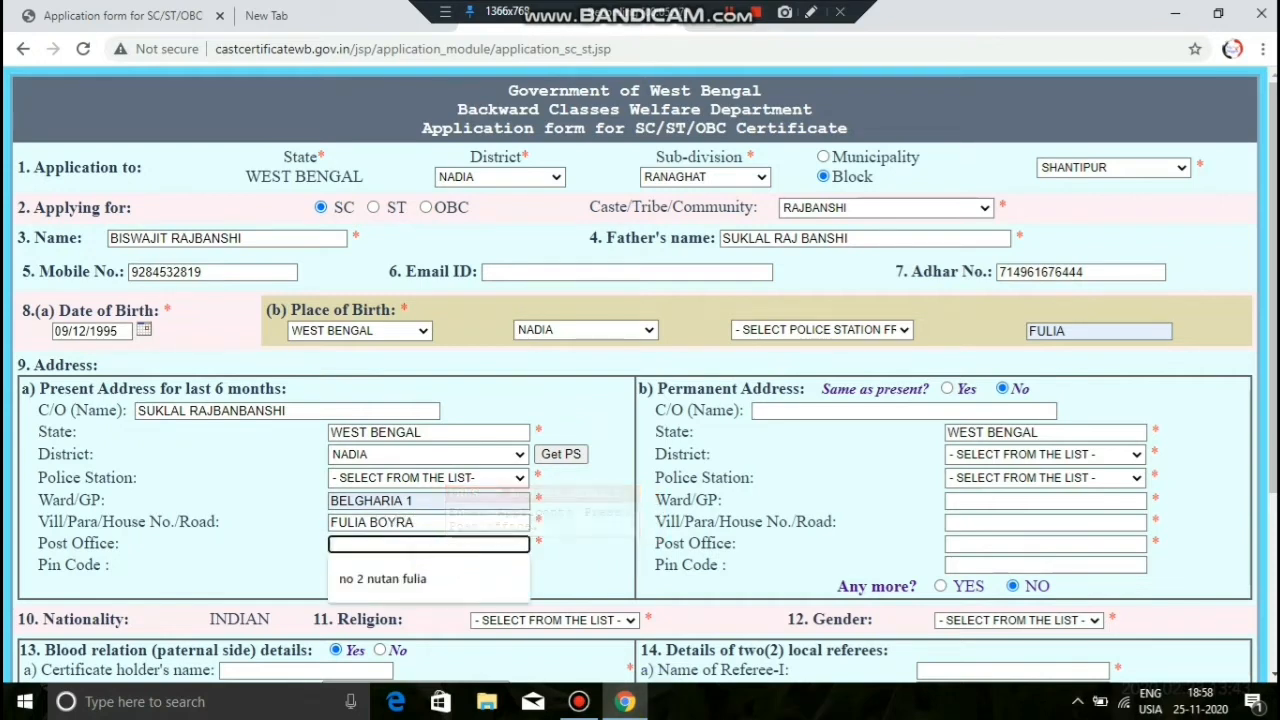
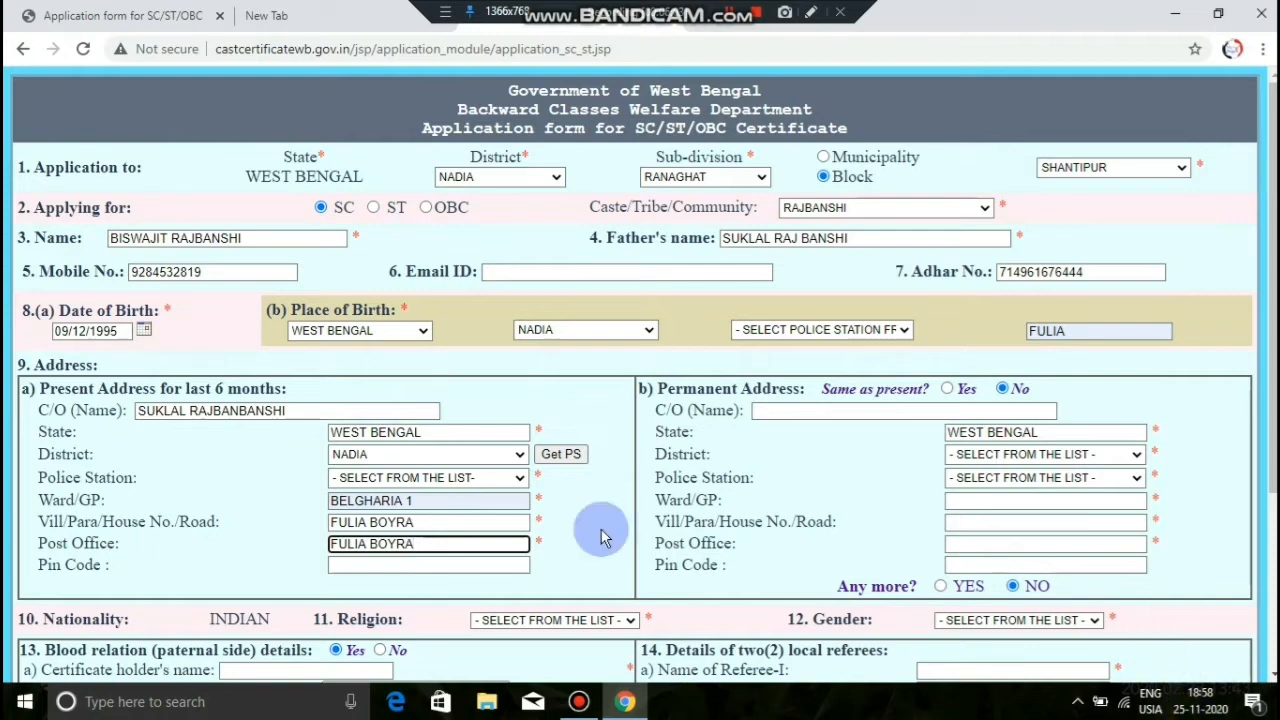
{"action": "left_click", "coordinate": [436, 566]}
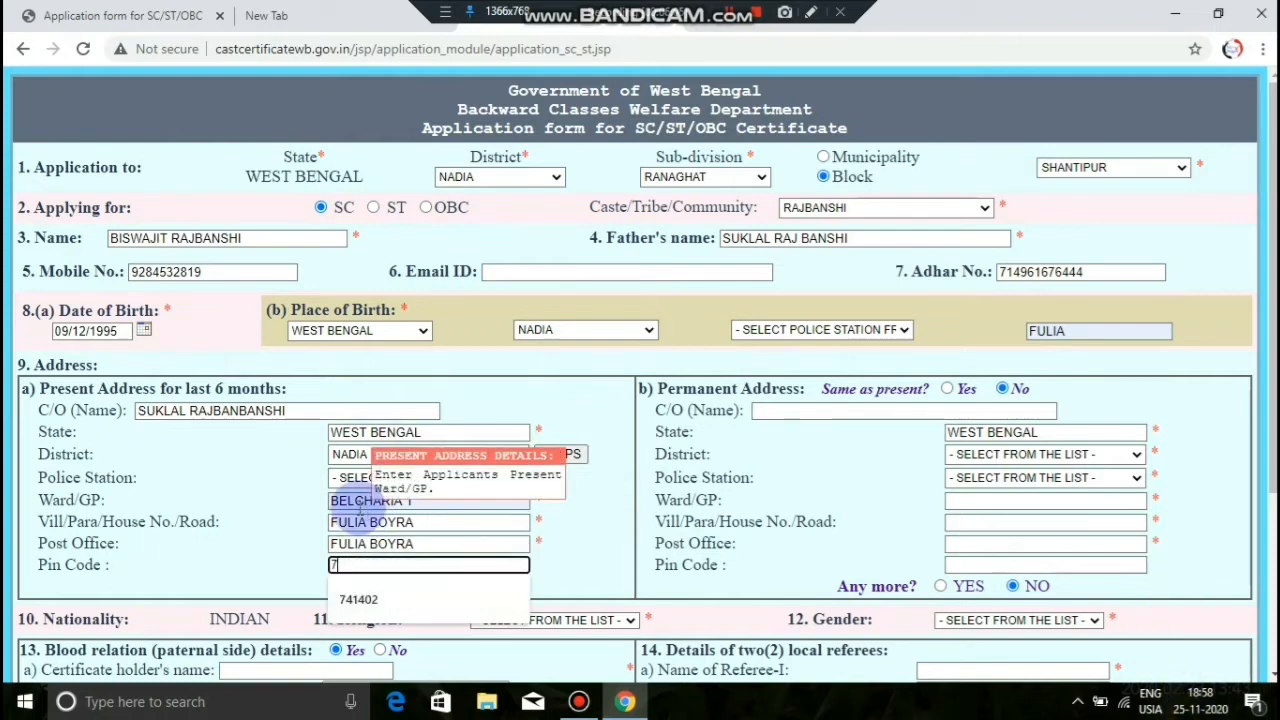
{"action": "type", "text": "741402"}
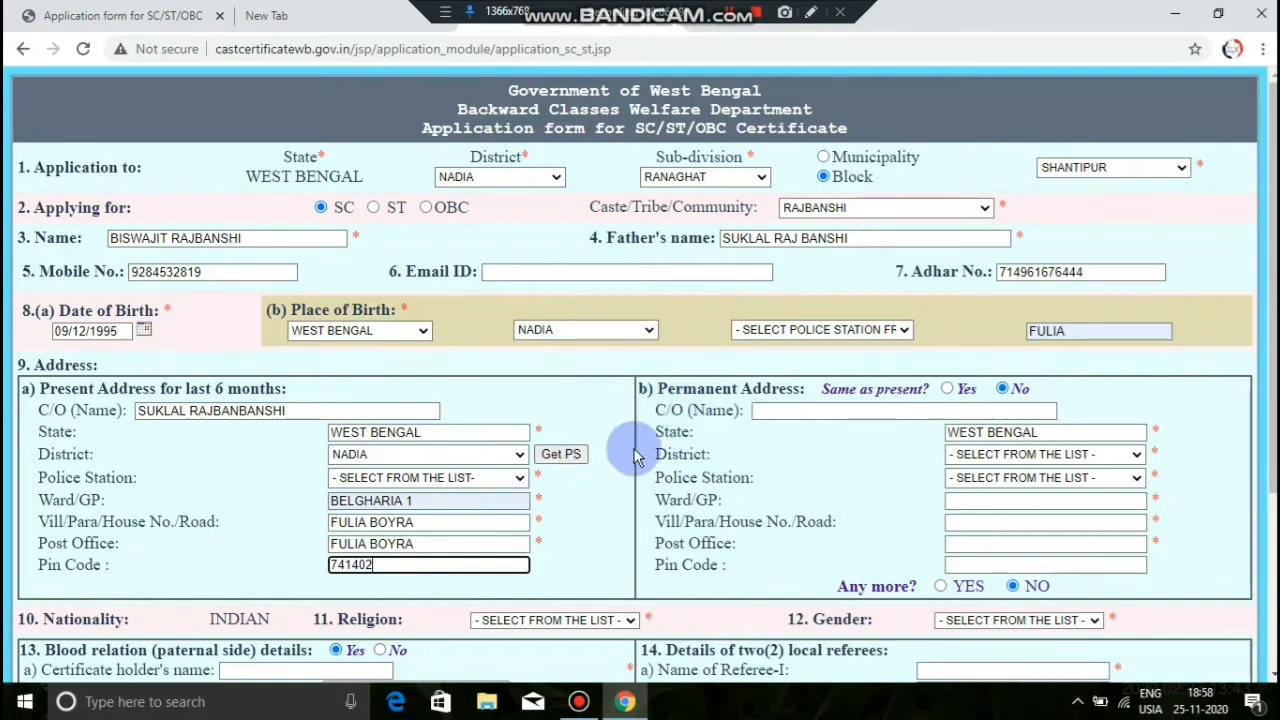
{"action": "left_click", "coordinate": [946, 389]}
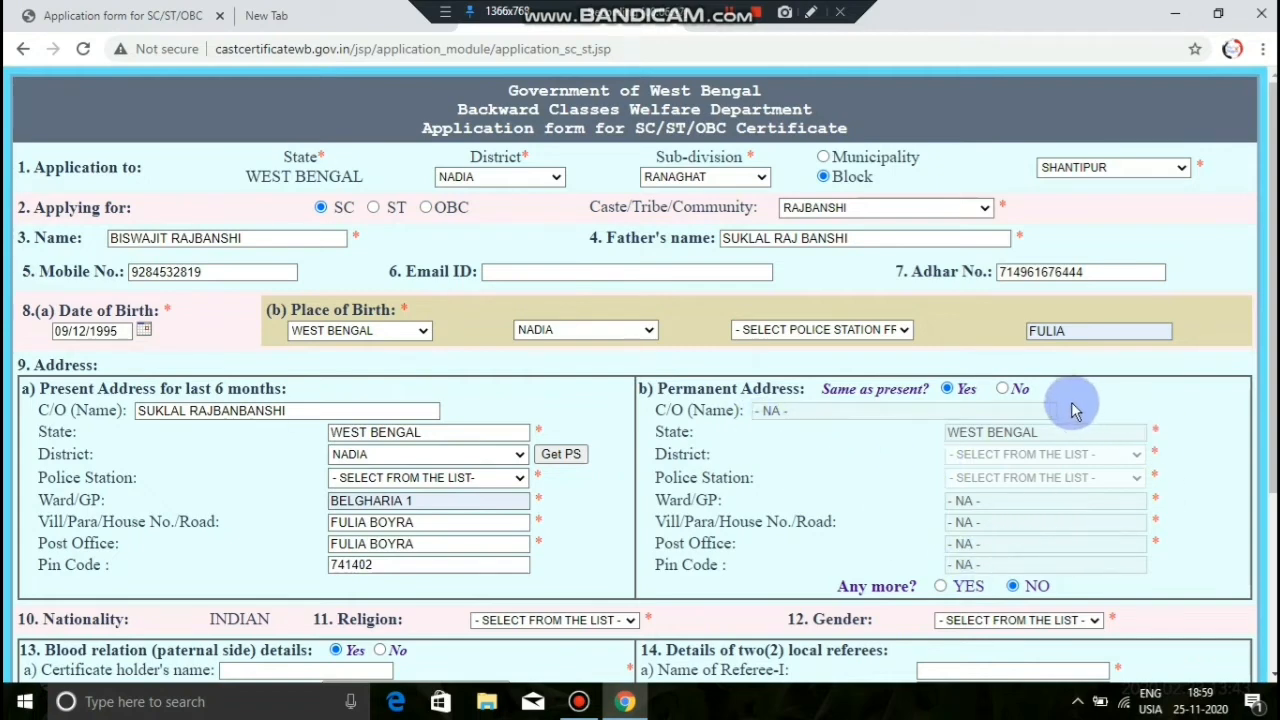
Step: Set 'Same as present?' to Yes for the permanent address
{"action": "left_click", "coordinate": [1004, 389]}
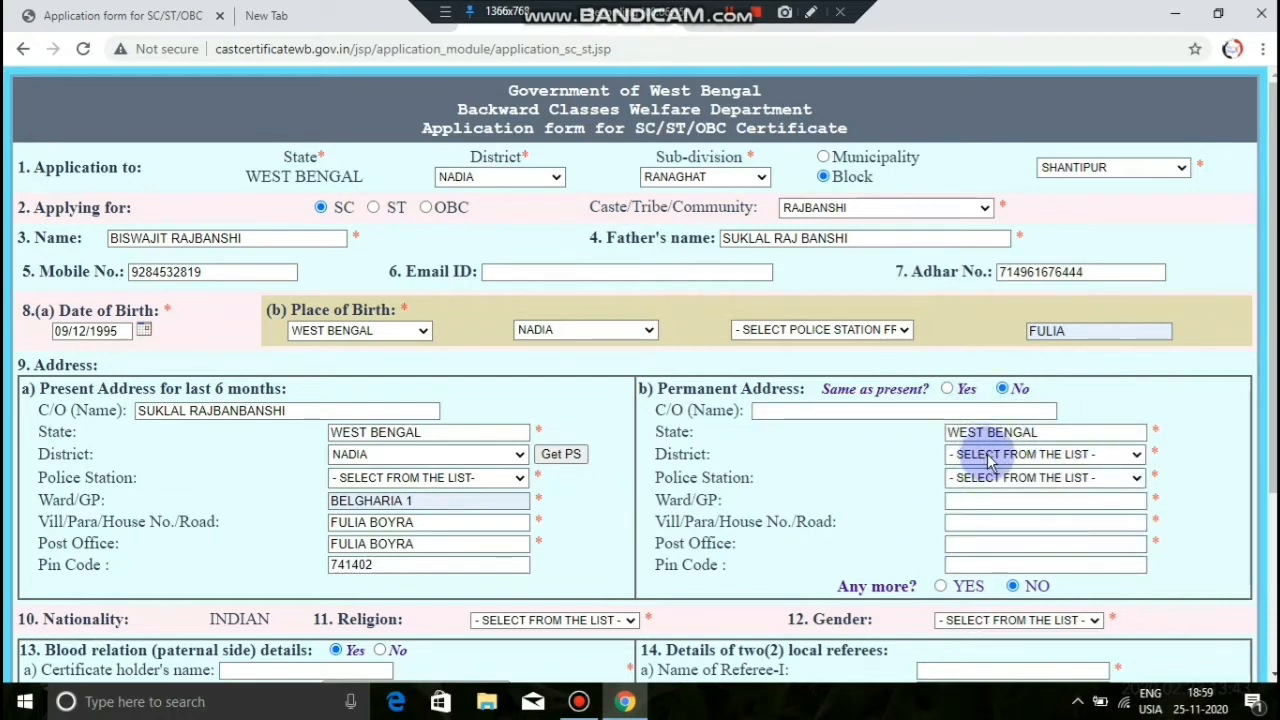
{"action": "left_click", "coordinate": [947, 390]}
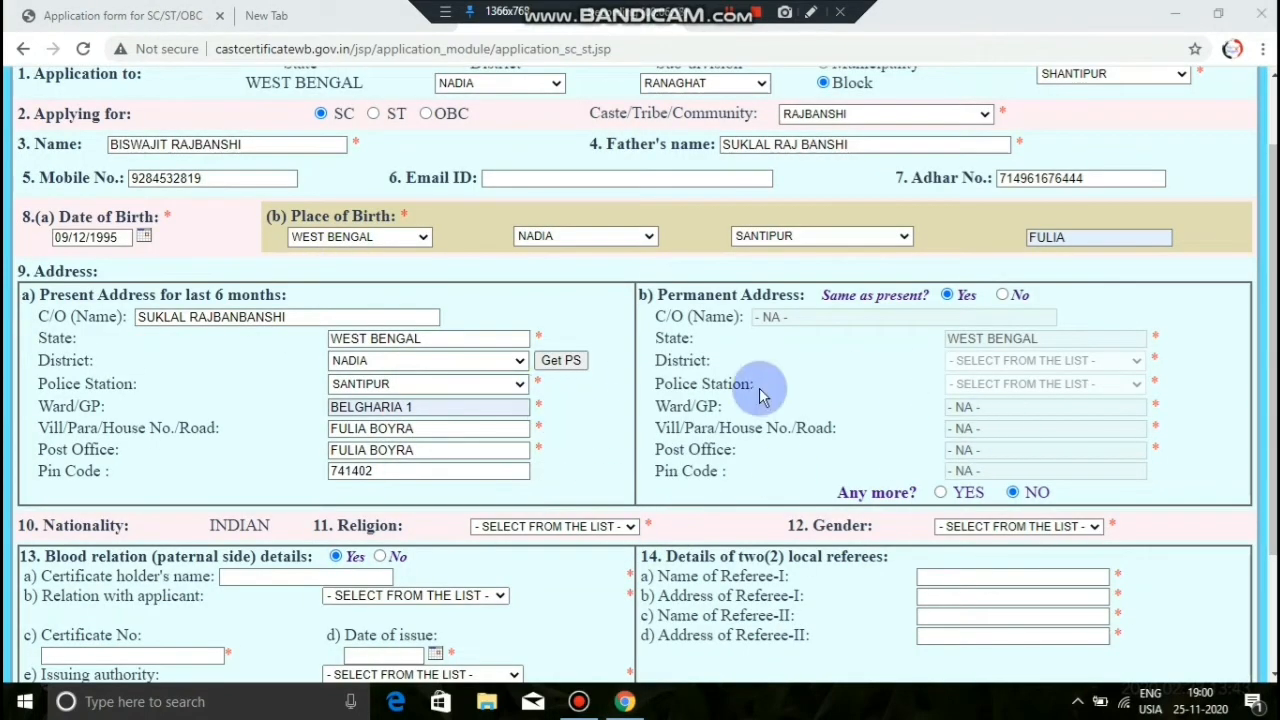
{"action": "scroll", "coordinate": [760, 393], "scroll_direction": "down", "scroll_amount": 1}
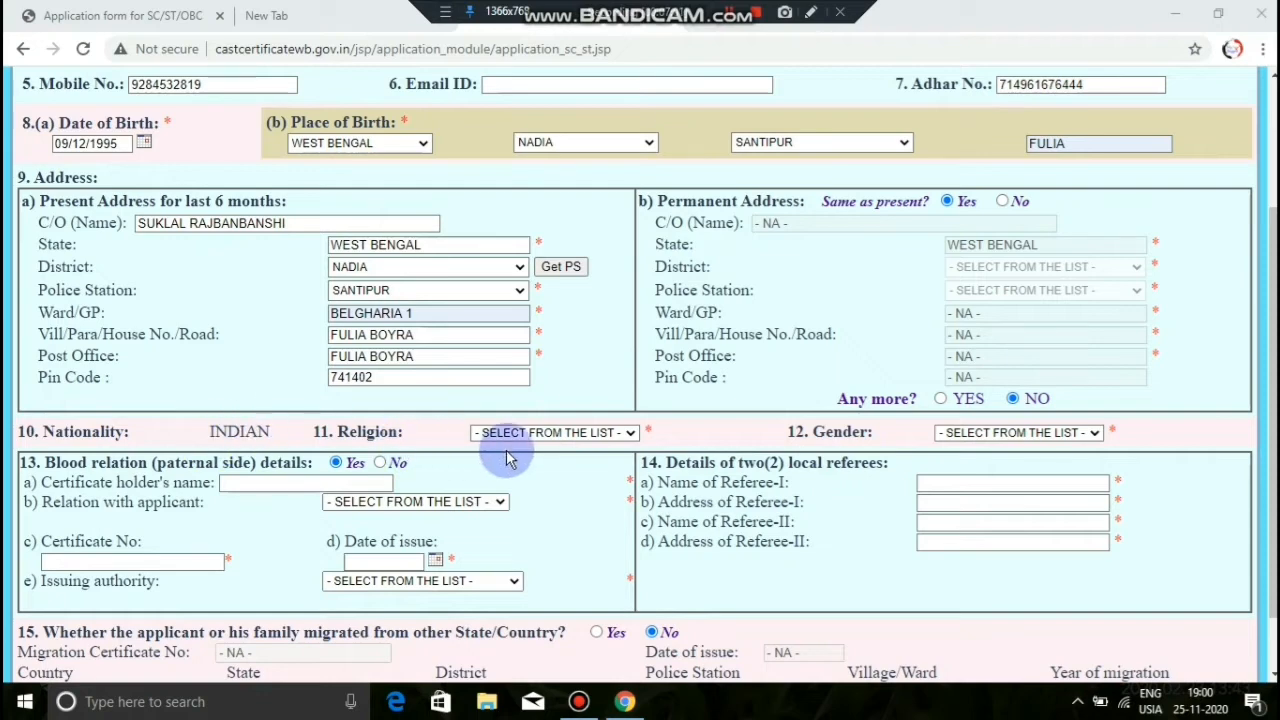
Step: Set religion to HINDUISM and gender to MALE
{"action": "left_click", "coordinate": [537, 436]}
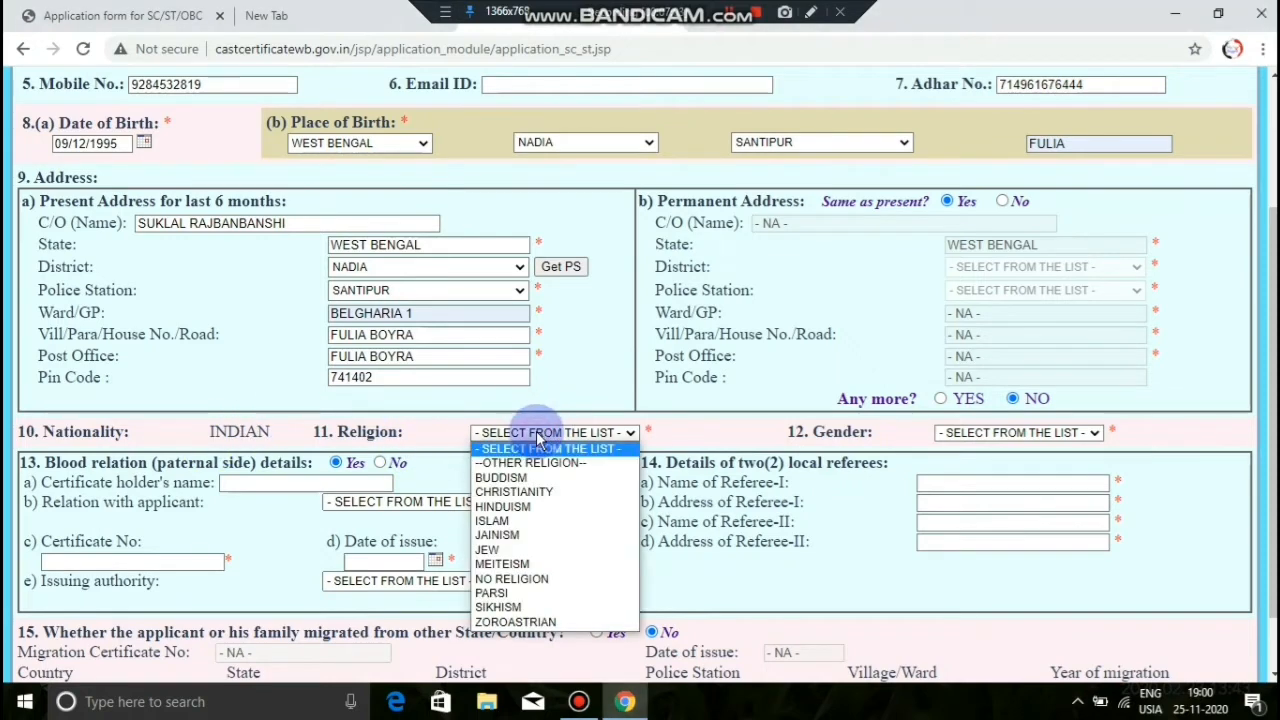
{"action": "left_click", "coordinate": [541, 507]}
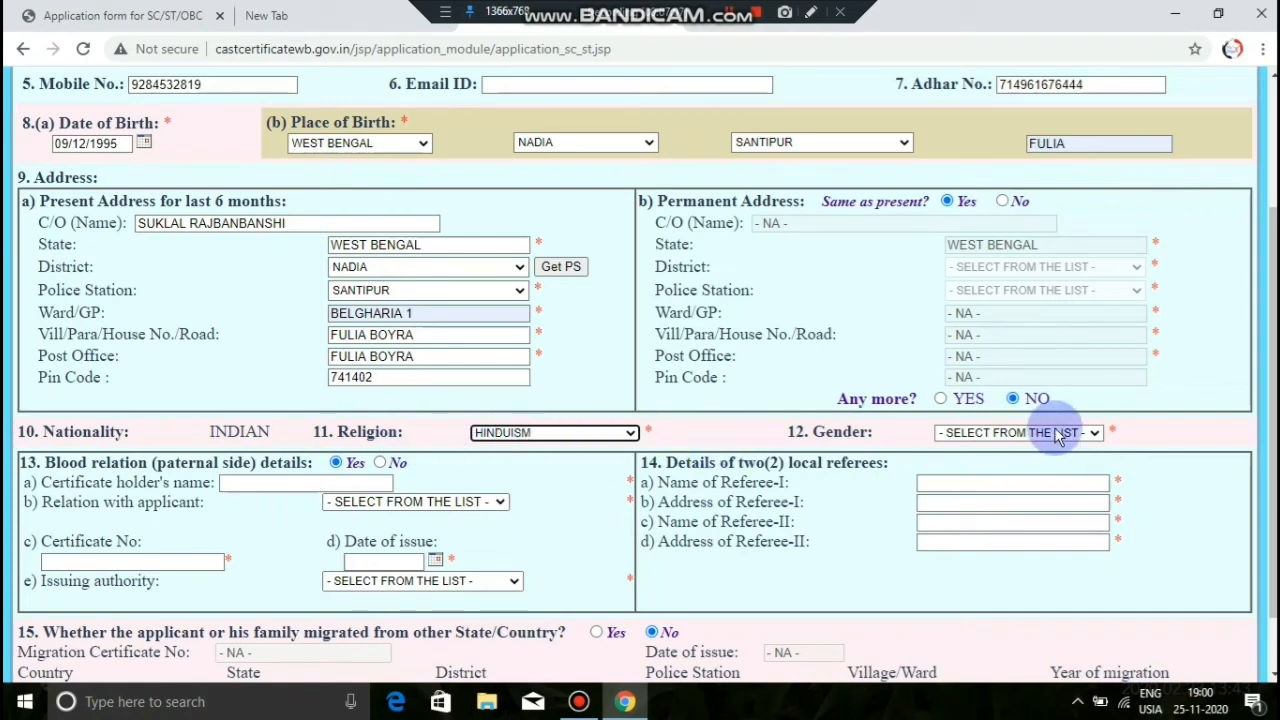
{"action": "left_click", "coordinate": [1055, 432]}
{"action": "left_click", "coordinate": [1018, 464]}
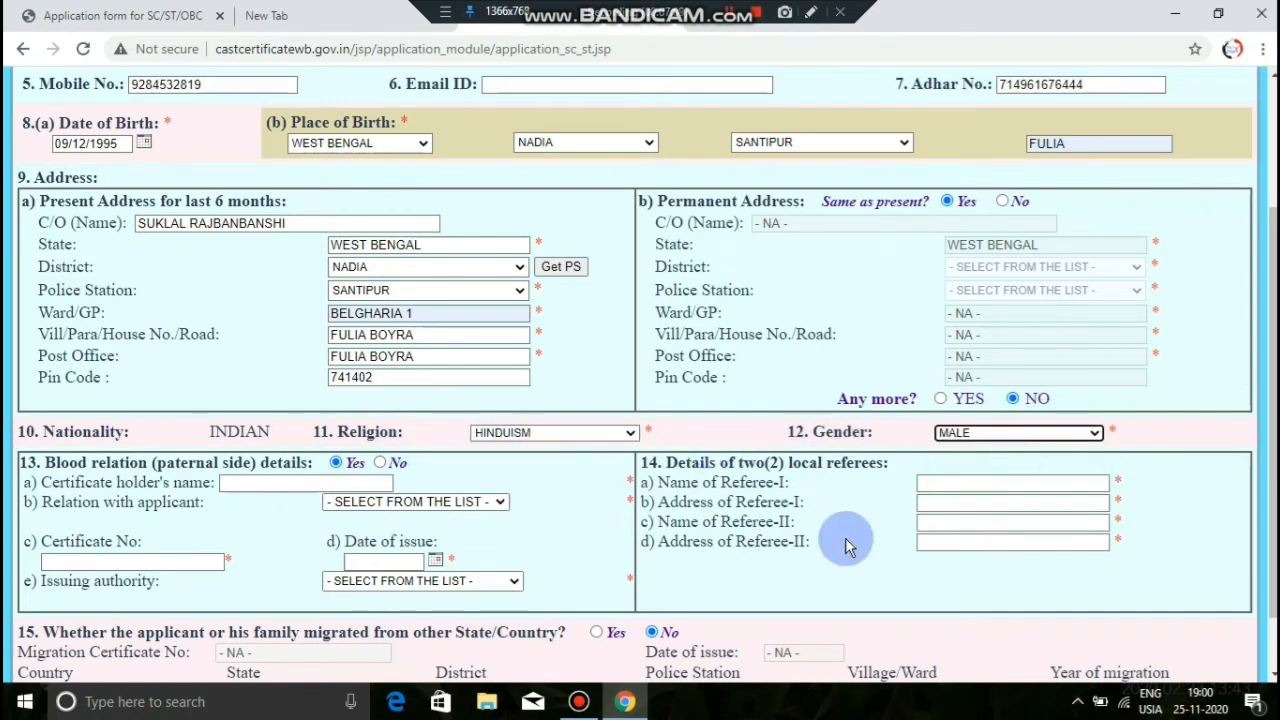
{"action": "left_click", "coordinate": [289, 484]}
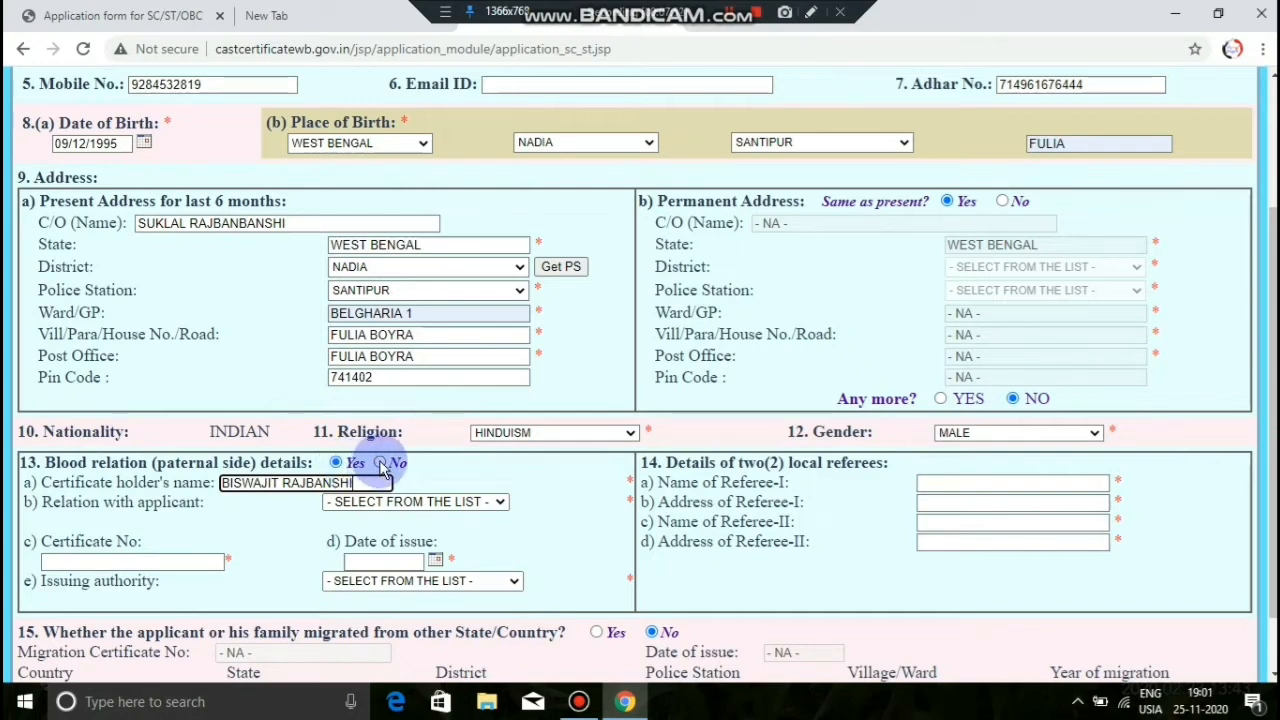
Step: Answer No for paternal blood-relation details and No for the migration question
{"action": "left_click", "coordinate": [379, 463]}
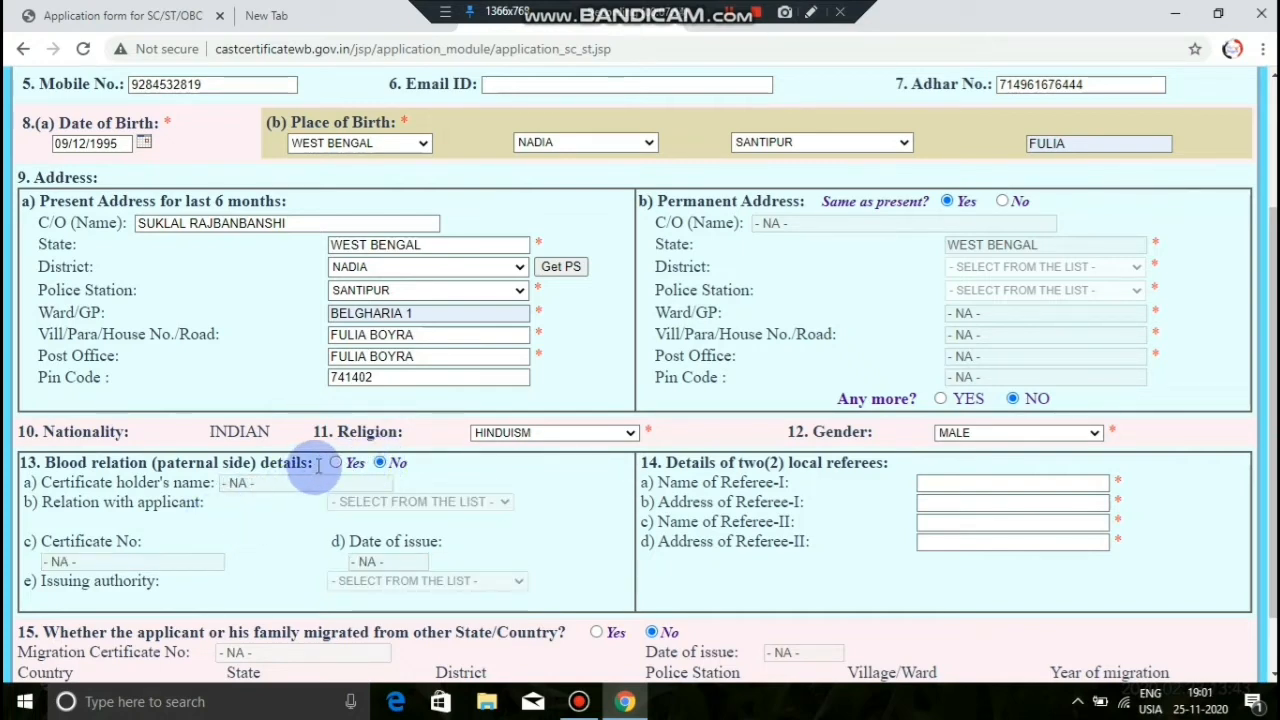
{"action": "left_click", "coordinate": [336, 463]}
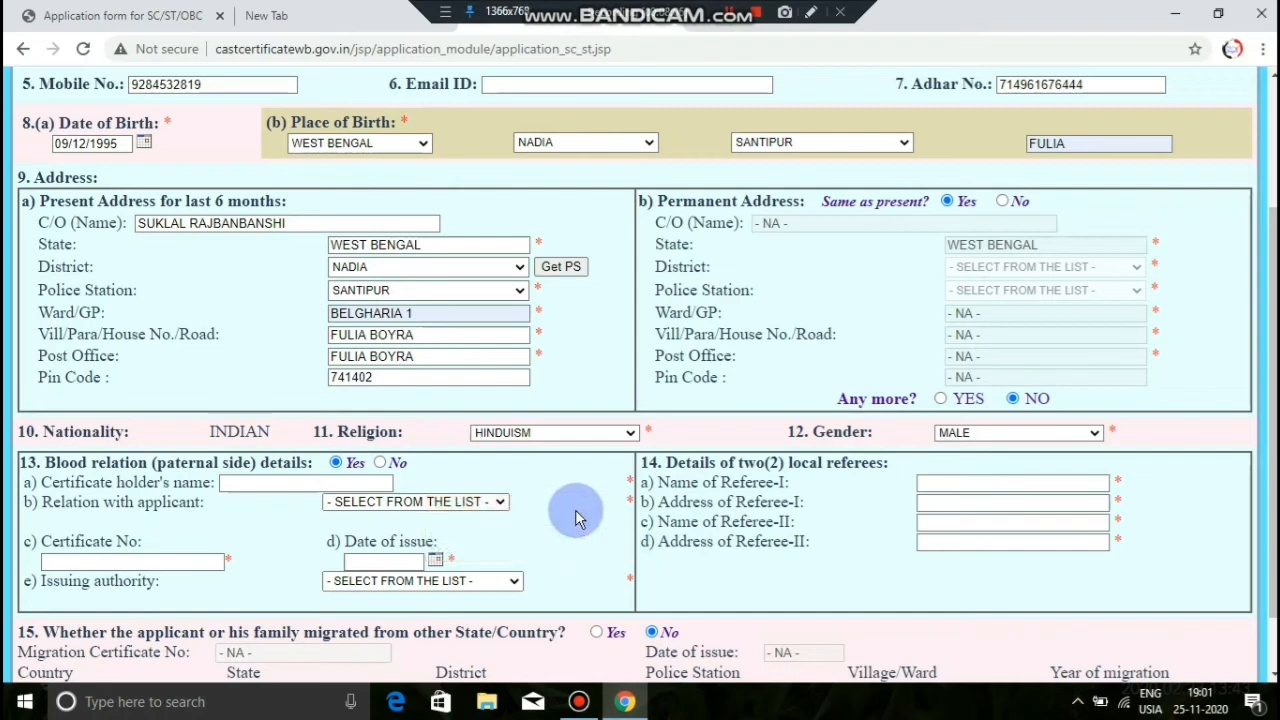
{"action": "left_click", "coordinate": [381, 463]}
{"action": "scroll", "coordinate": [790, 550], "scroll_direction": "down", "scroll_amount": 1}
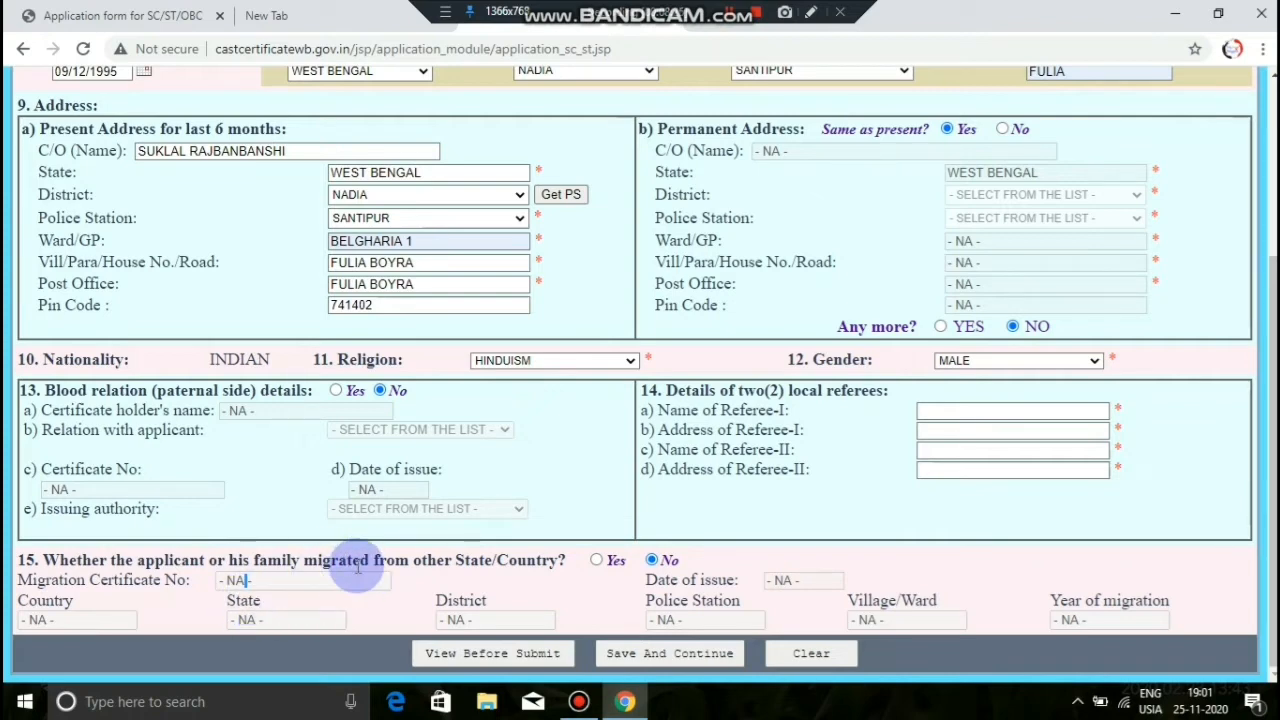
{"action": "left_click", "coordinate": [598, 561]}
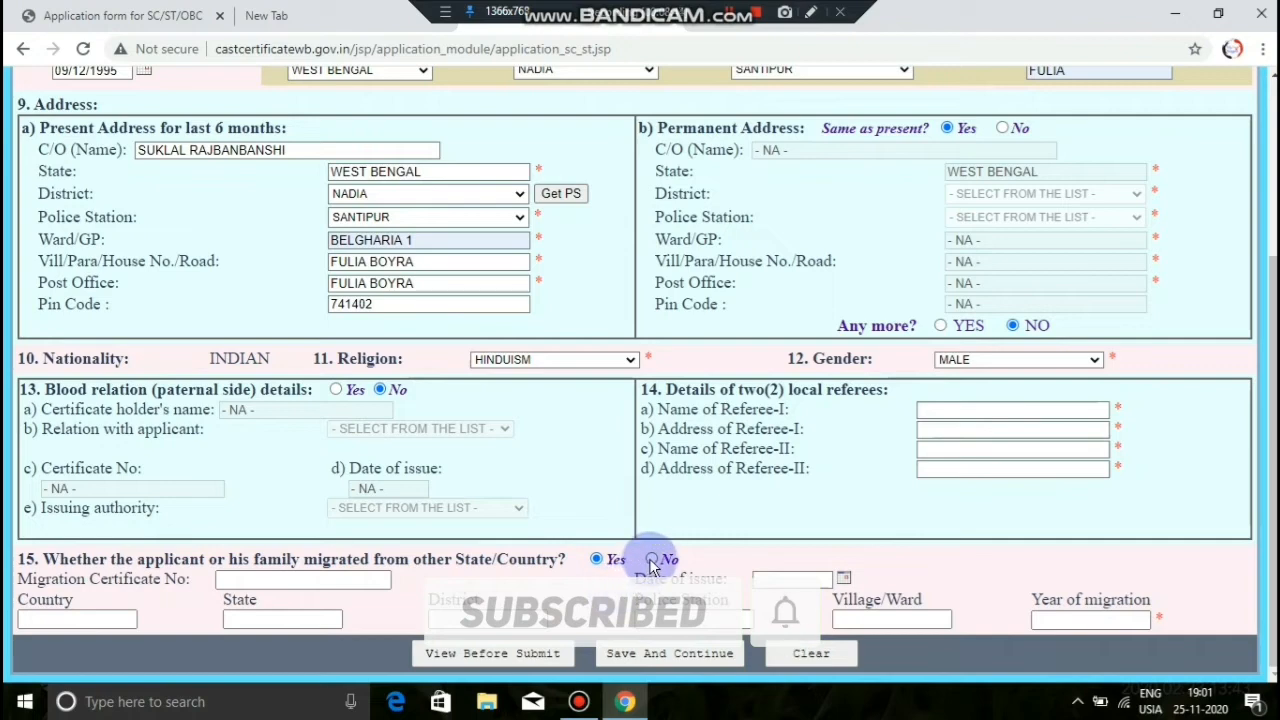
{"action": "left_click", "coordinate": [651, 561]}
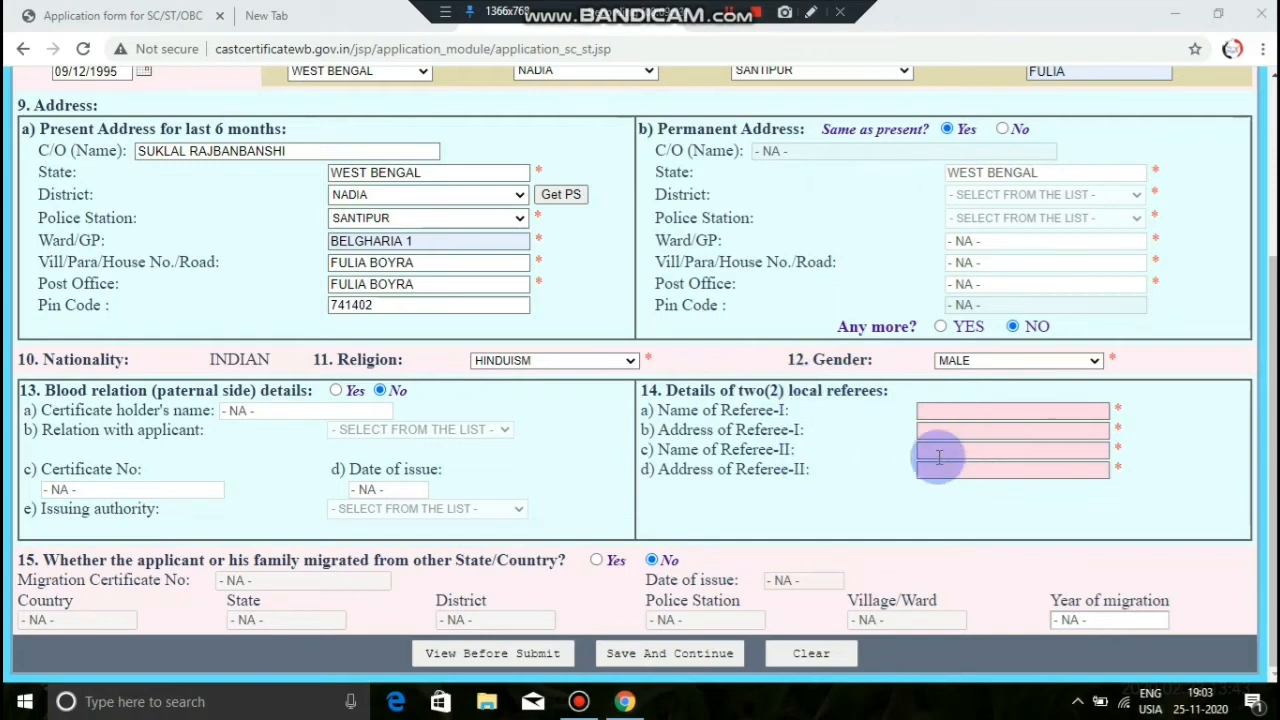
Step: Enter the names and addresses of Referee-I and Referee-II in section 14
{"action": "left_click", "coordinate": [970, 413]}
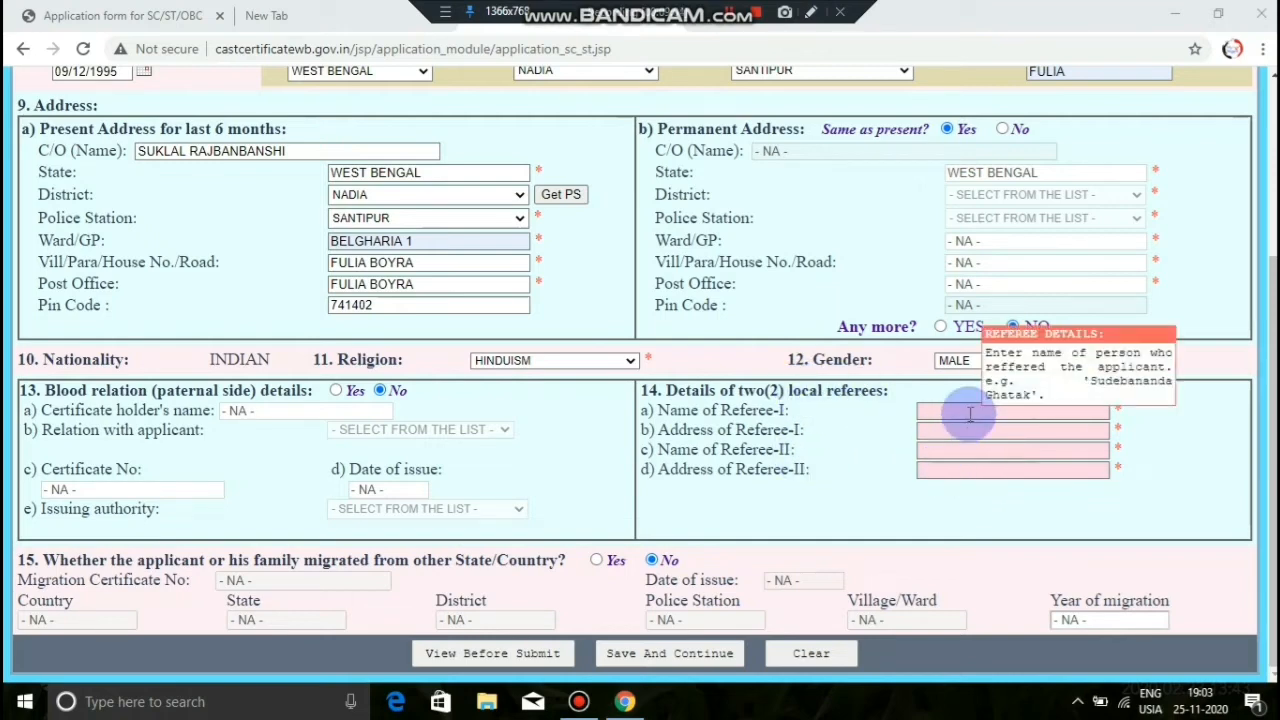
{"action": "left_click", "coordinate": [938, 410]}
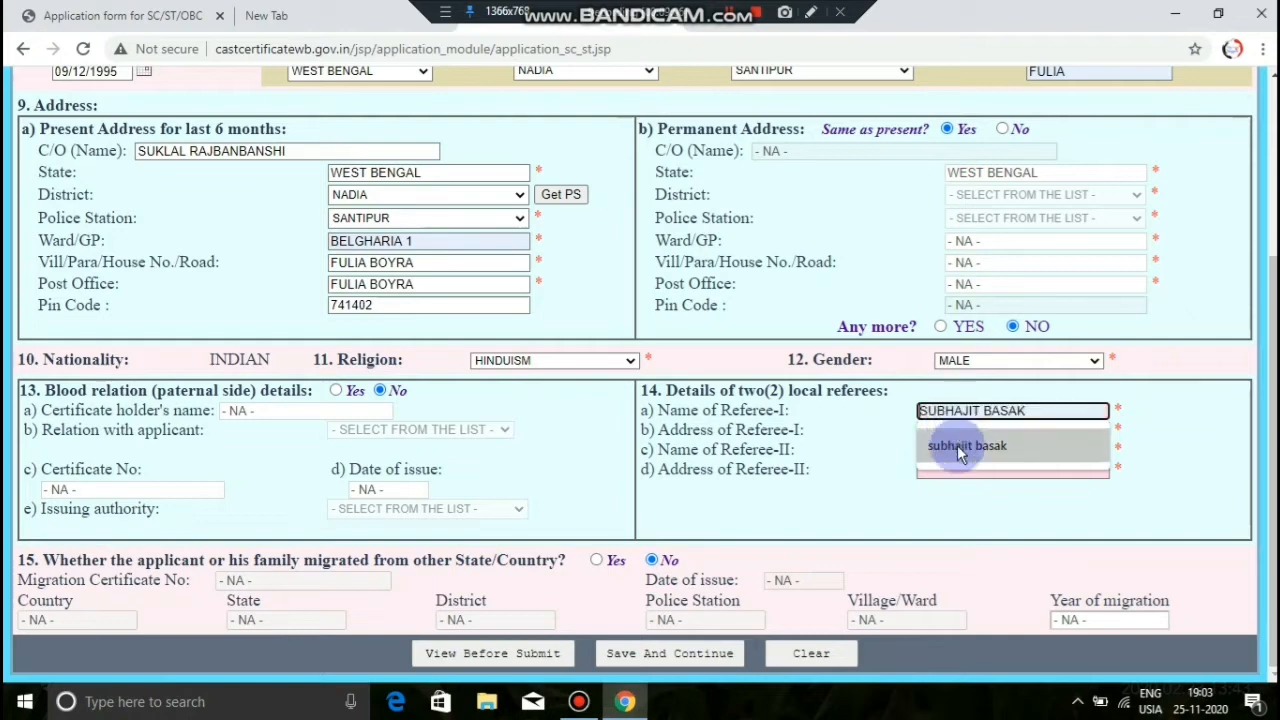
{"action": "left_click", "coordinate": [980, 497]}
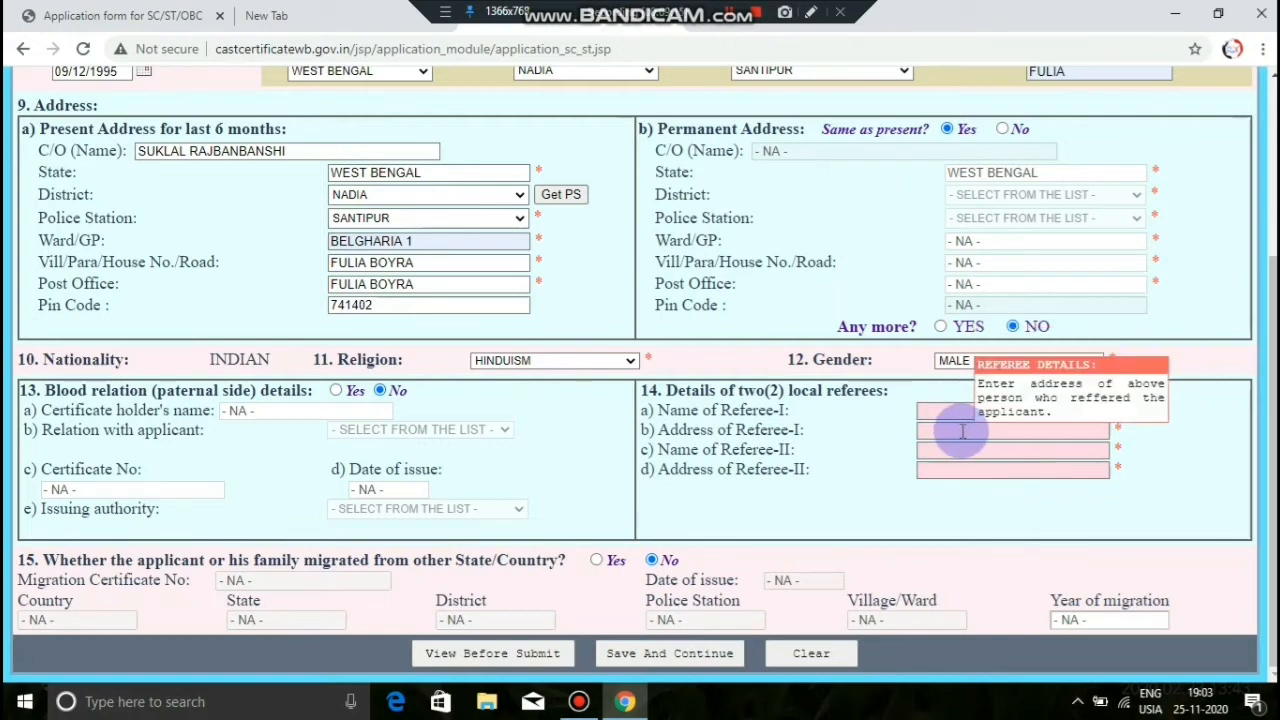
{"action": "left_click", "coordinate": [950, 411]}
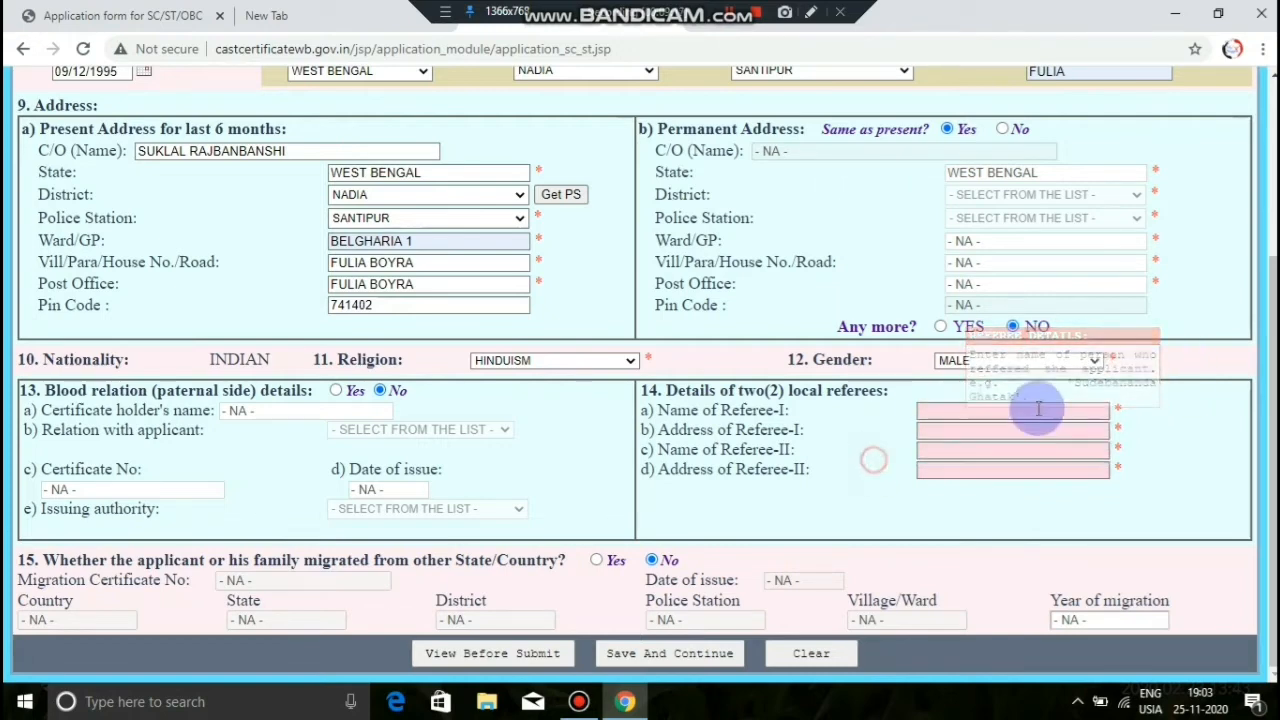
{"action": "left_click", "coordinate": [1008, 430]}
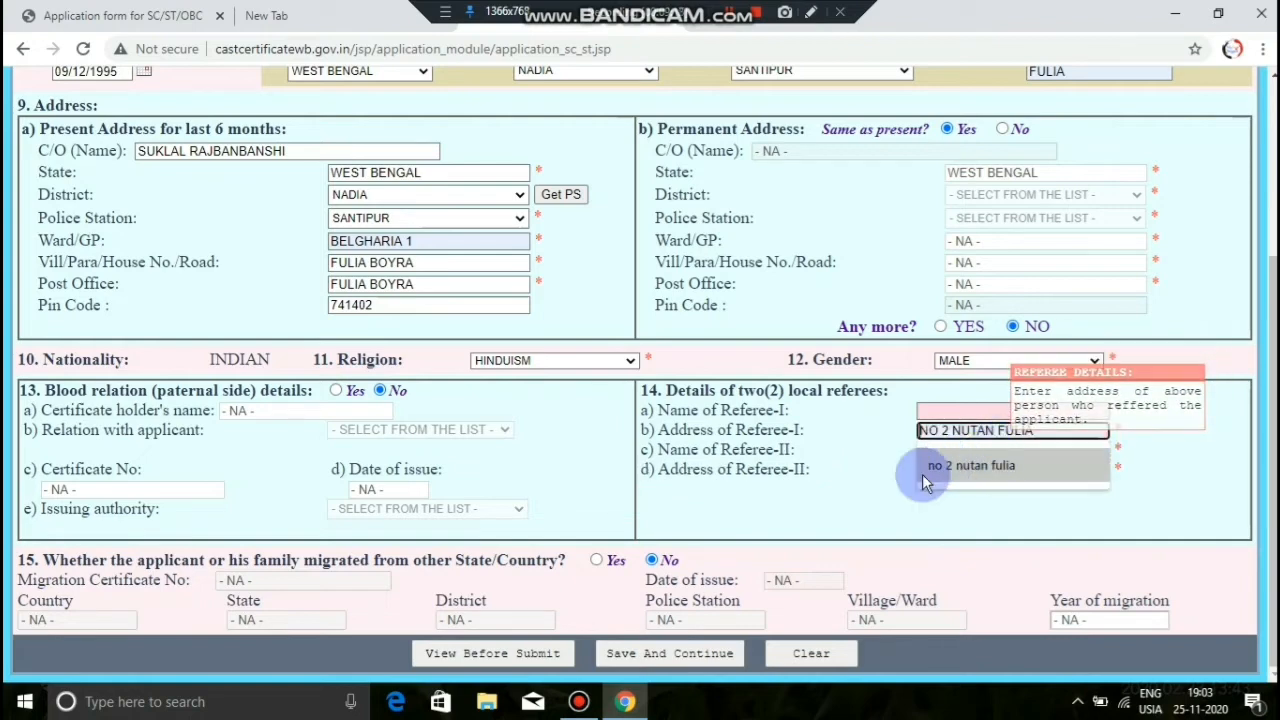
{"action": "left_click", "coordinate": [910, 479]}
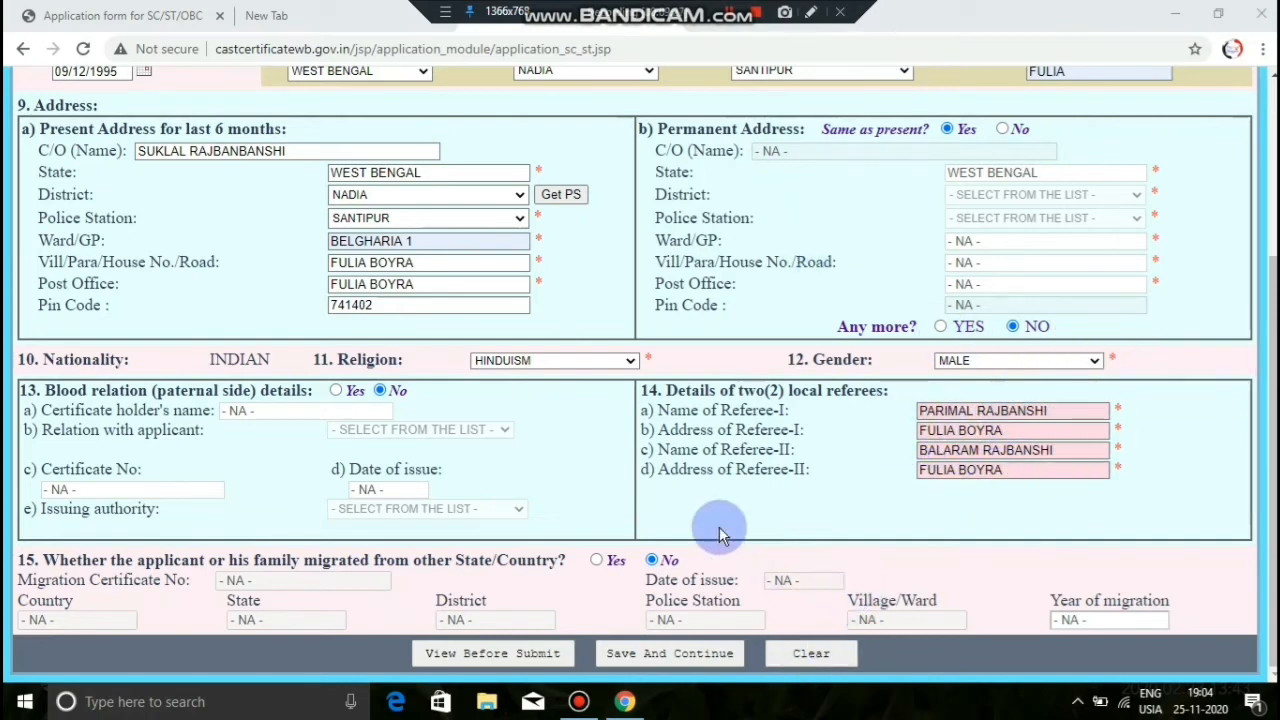
{"action": "scroll", "coordinate": [771, 435], "scroll_direction": "up", "scroll_amount": 3}
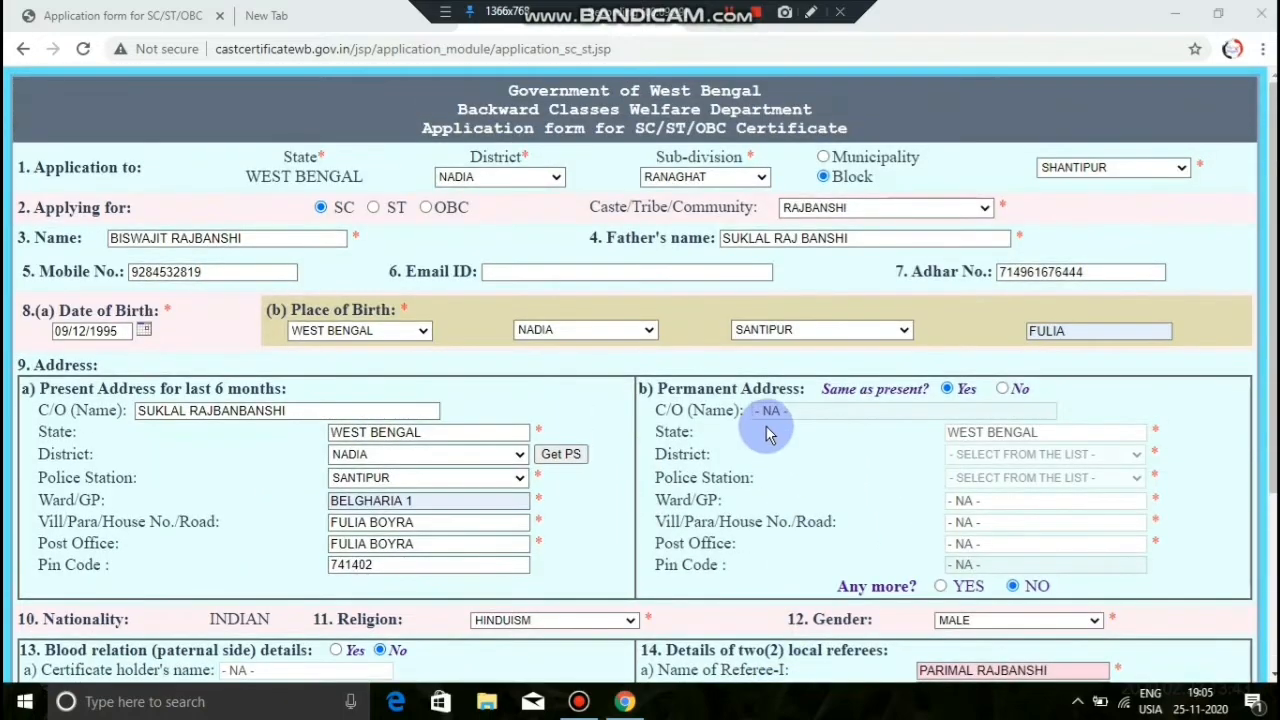
{"action": "scroll", "coordinate": [771, 435], "scroll_direction": "down", "scroll_amount": 3}
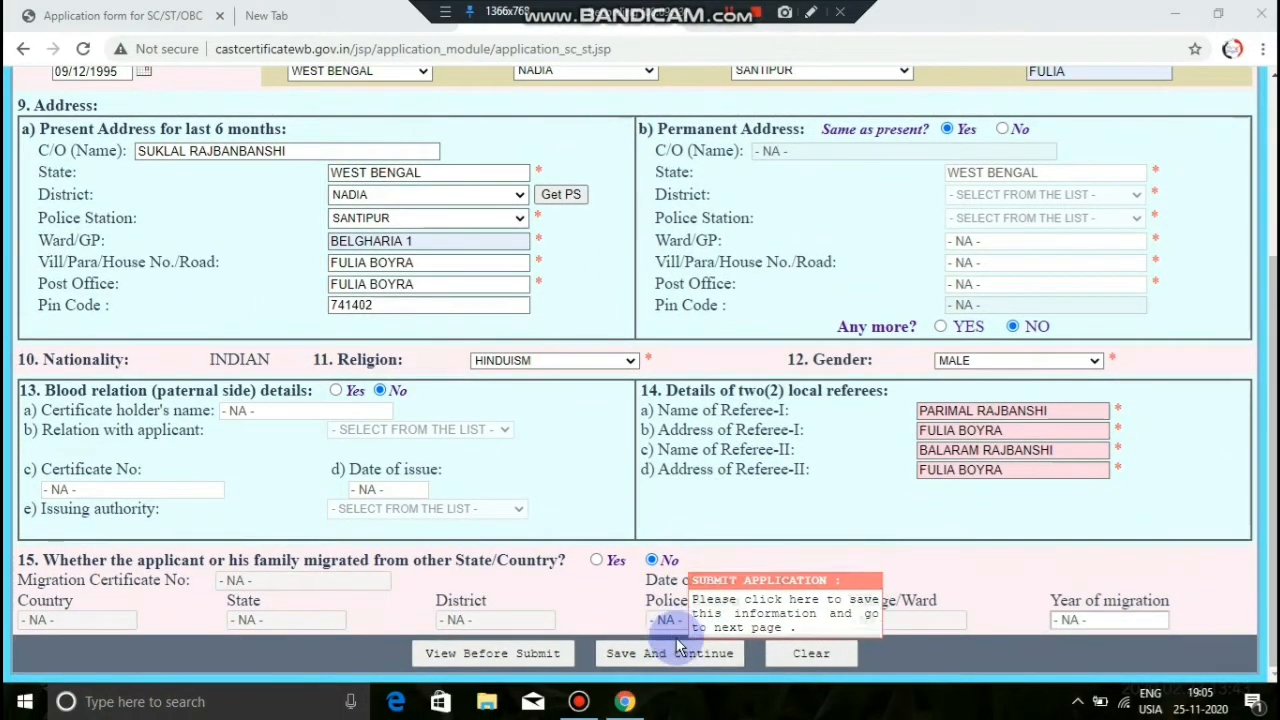
Step: Save the form and acknowledge the assigned application number alert
{"action": "left_click", "coordinate": [652, 648]}
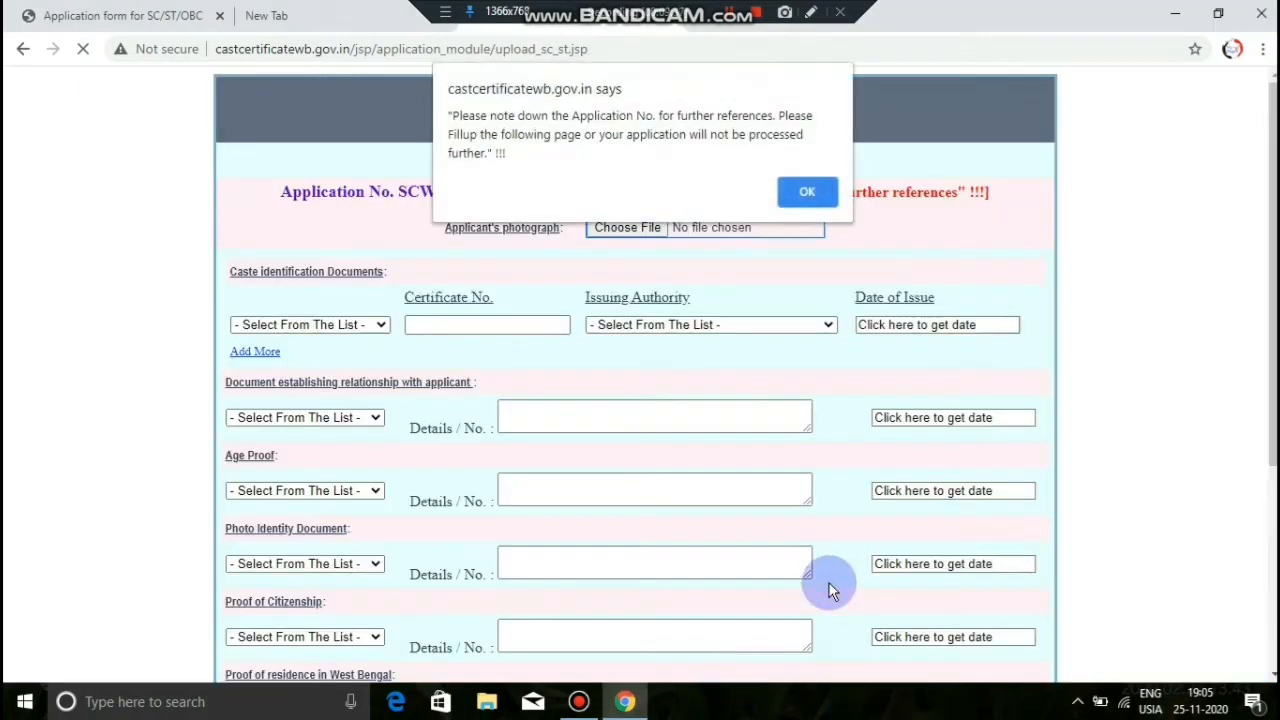
{"action": "left_click", "coordinate": [805, 190]}
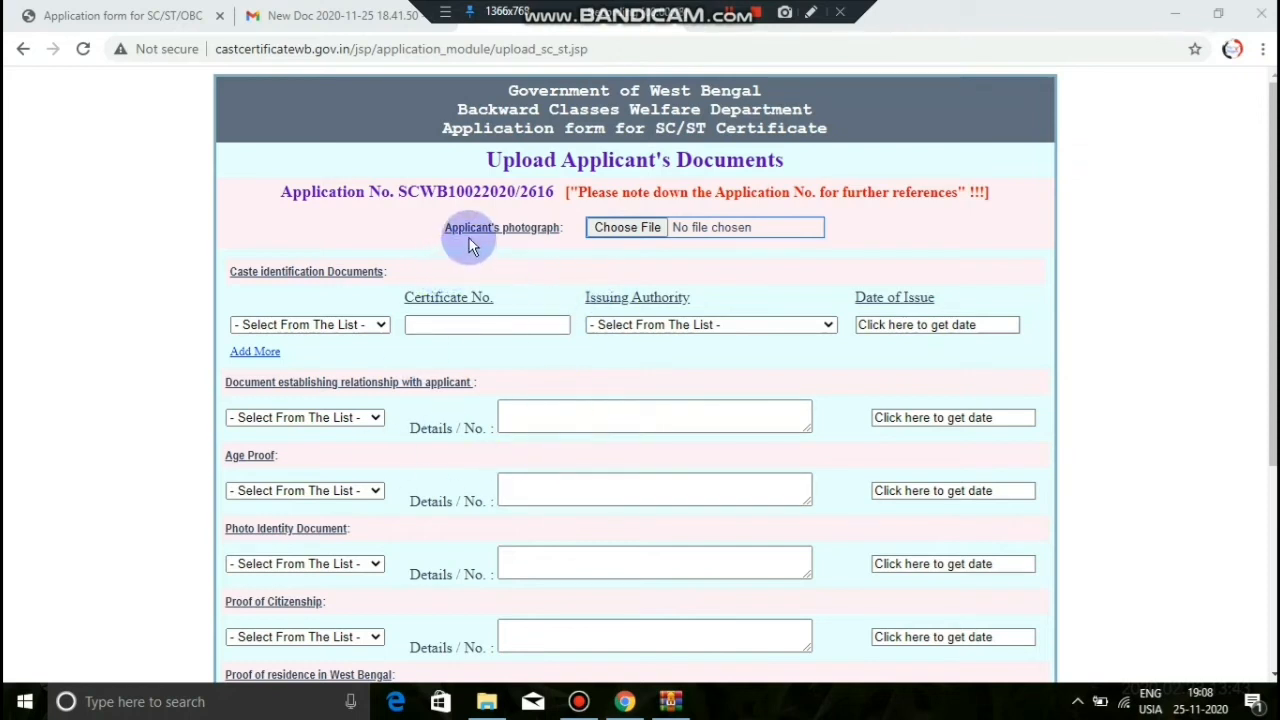
Step: Attach New Doc 2020-11-25 18.41.50_14.jpg from C:\FDFGBFGBDB as the applicant's photograph
{"action": "left_click", "coordinate": [605, 232]}
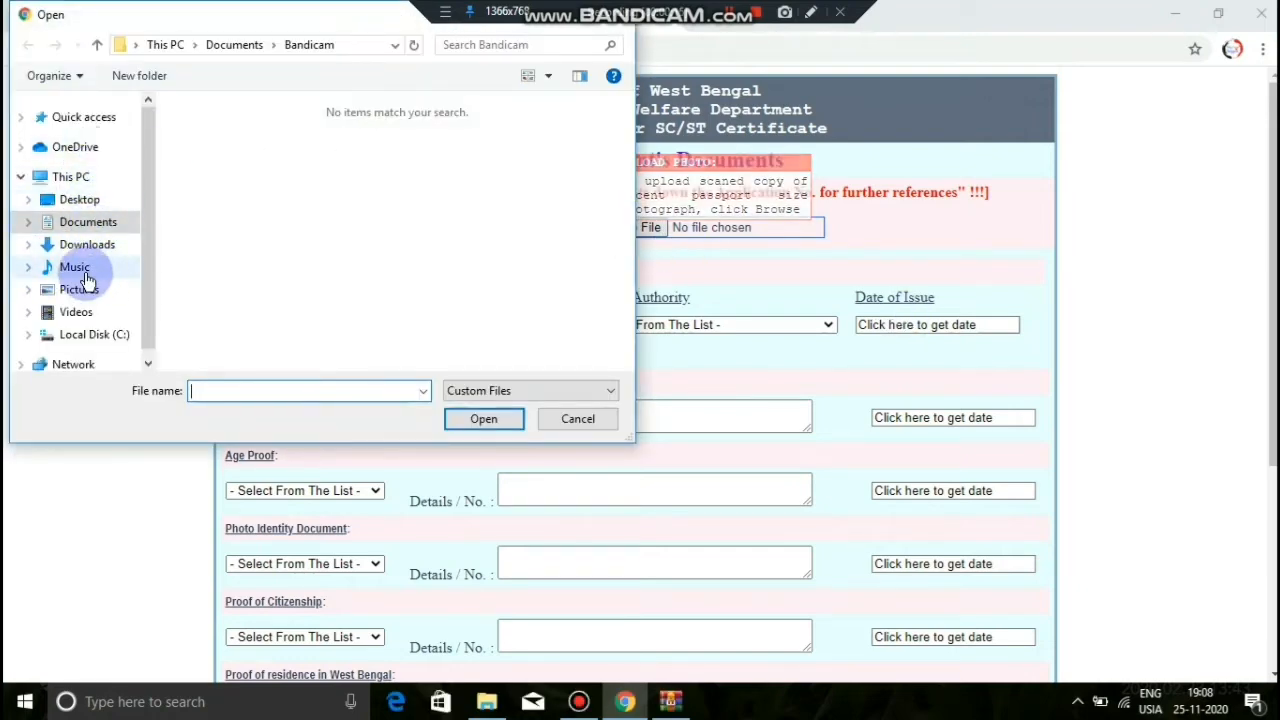
{"action": "left_click", "coordinate": [88, 334]}
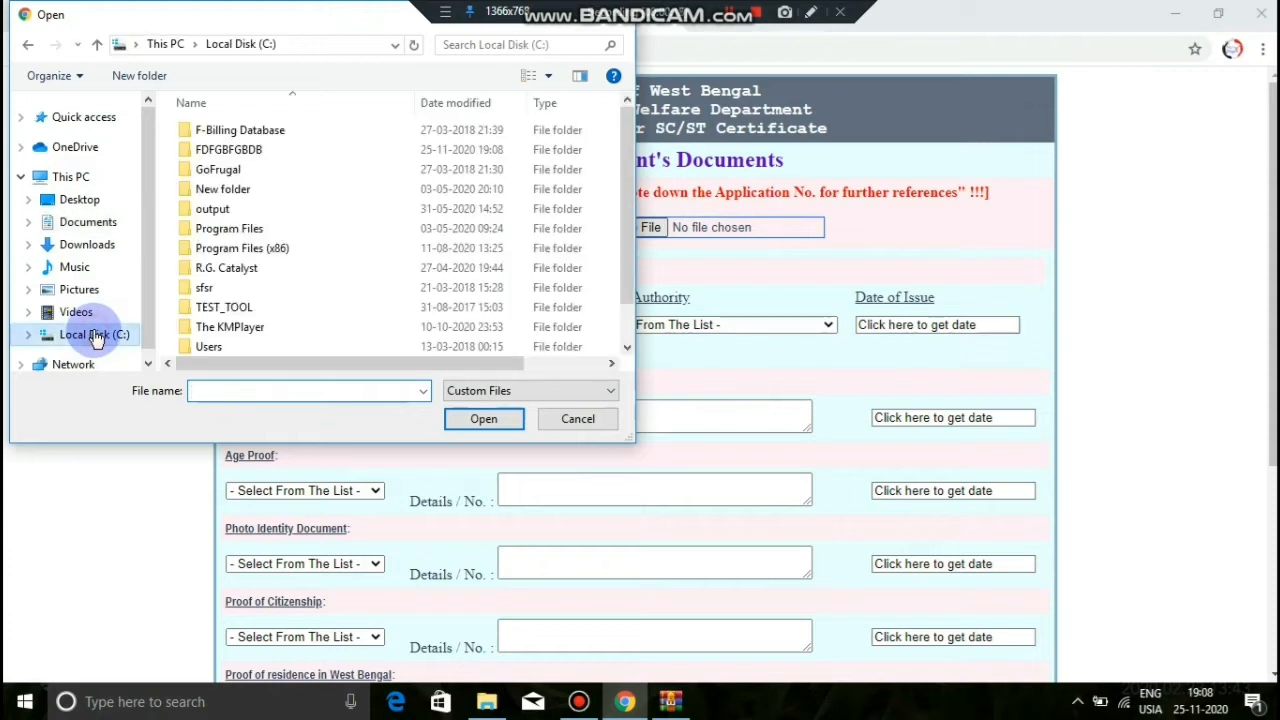
{"action": "double_click", "coordinate": [258, 150]}
{"action": "left_click_drag", "start_coordinate": [625, 156], "coordinate": [630, 274]}
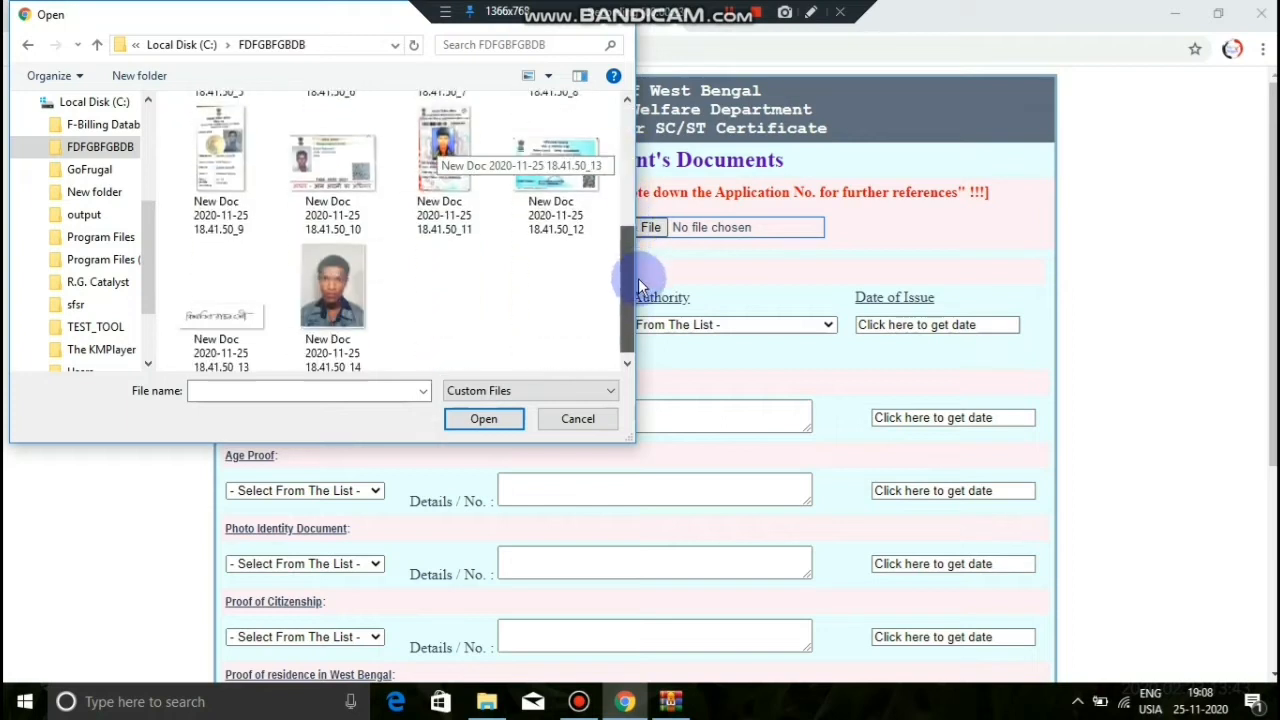
{"action": "left_click", "coordinate": [324, 269]}
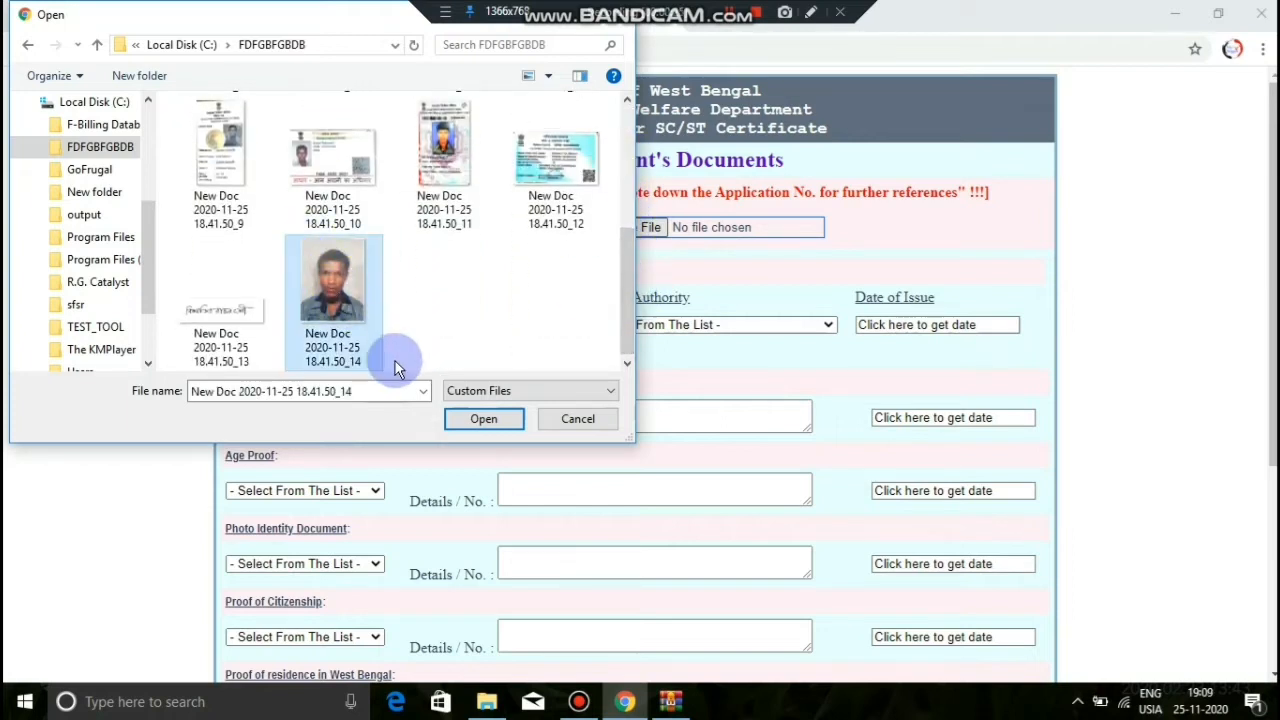
{"action": "left_click", "coordinate": [485, 421]}
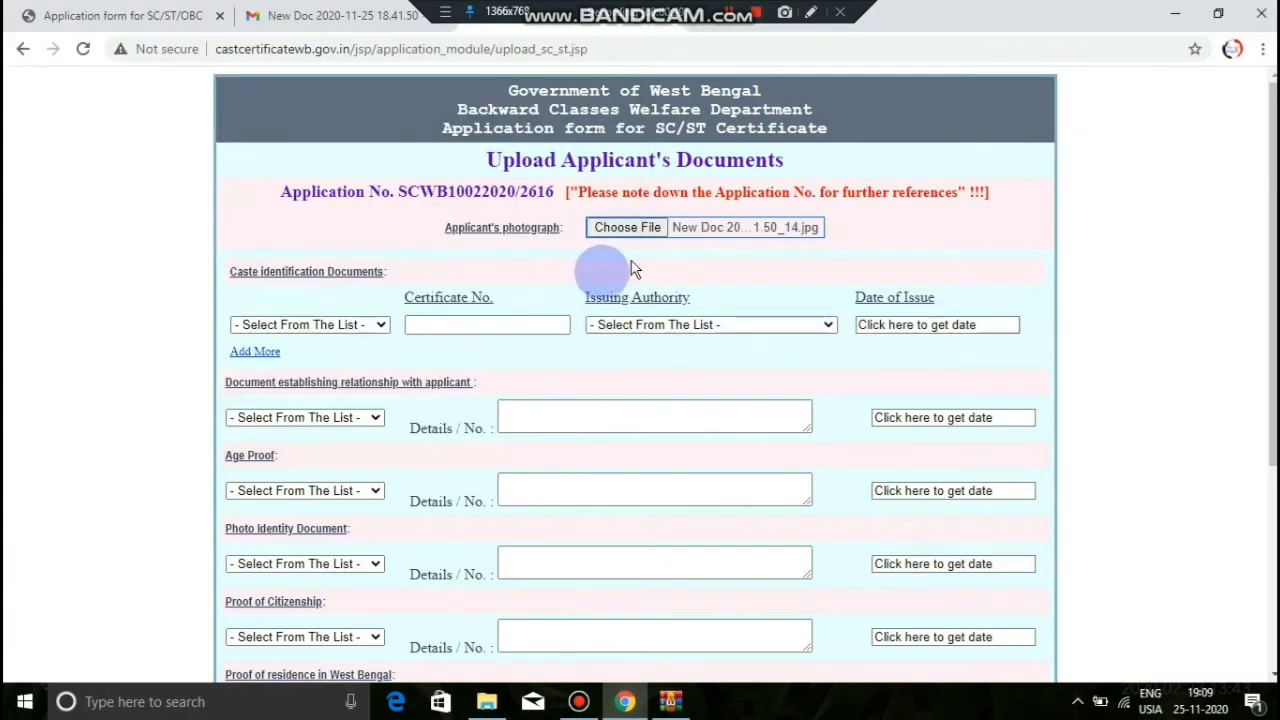
Step: Set the caste document to Manual Certificate with RANAGHAT, S.D.O. as issuing authority
{"action": "left_click", "coordinate": [351, 326]}
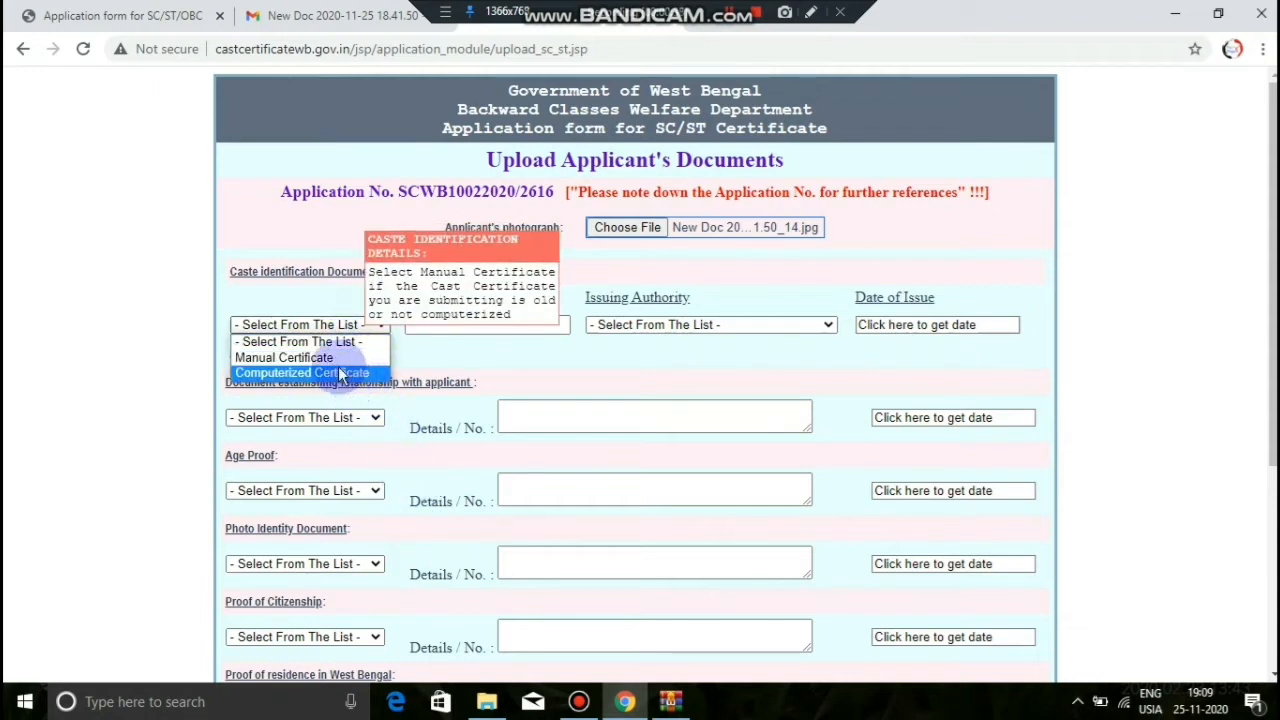
{"action": "left_click", "coordinate": [339, 359]}
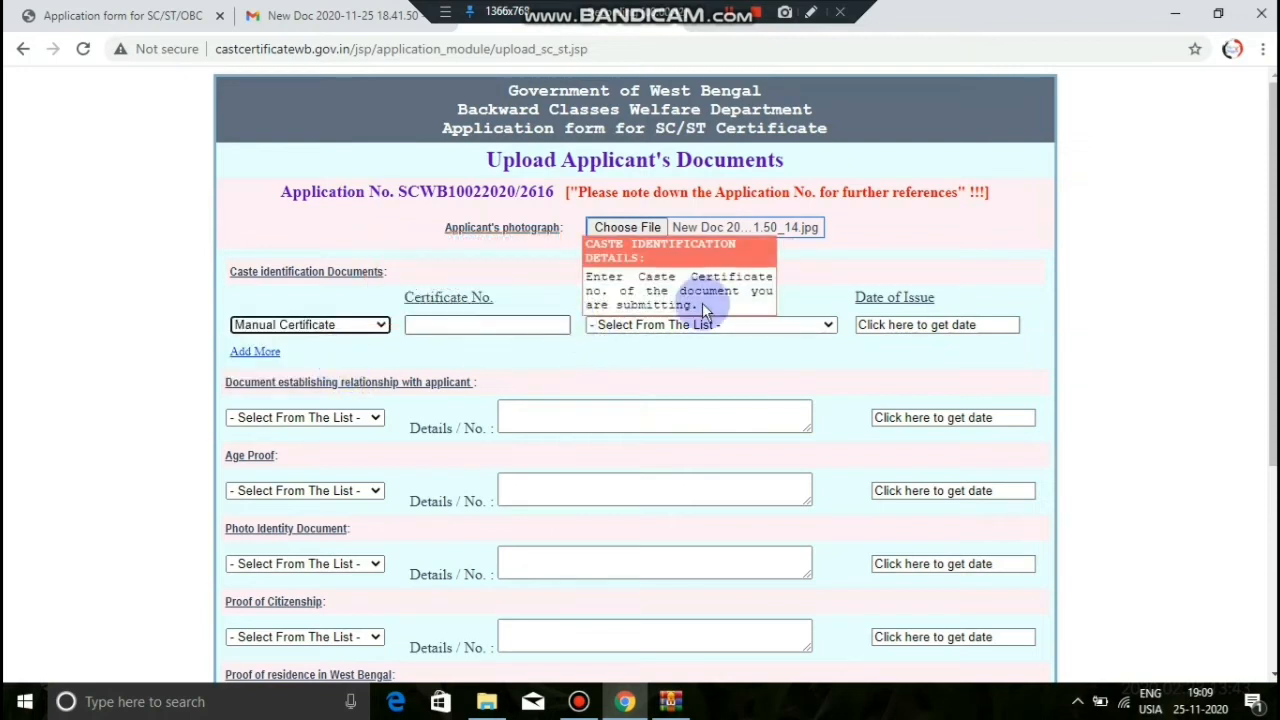
{"action": "left_click", "coordinate": [637, 324]}
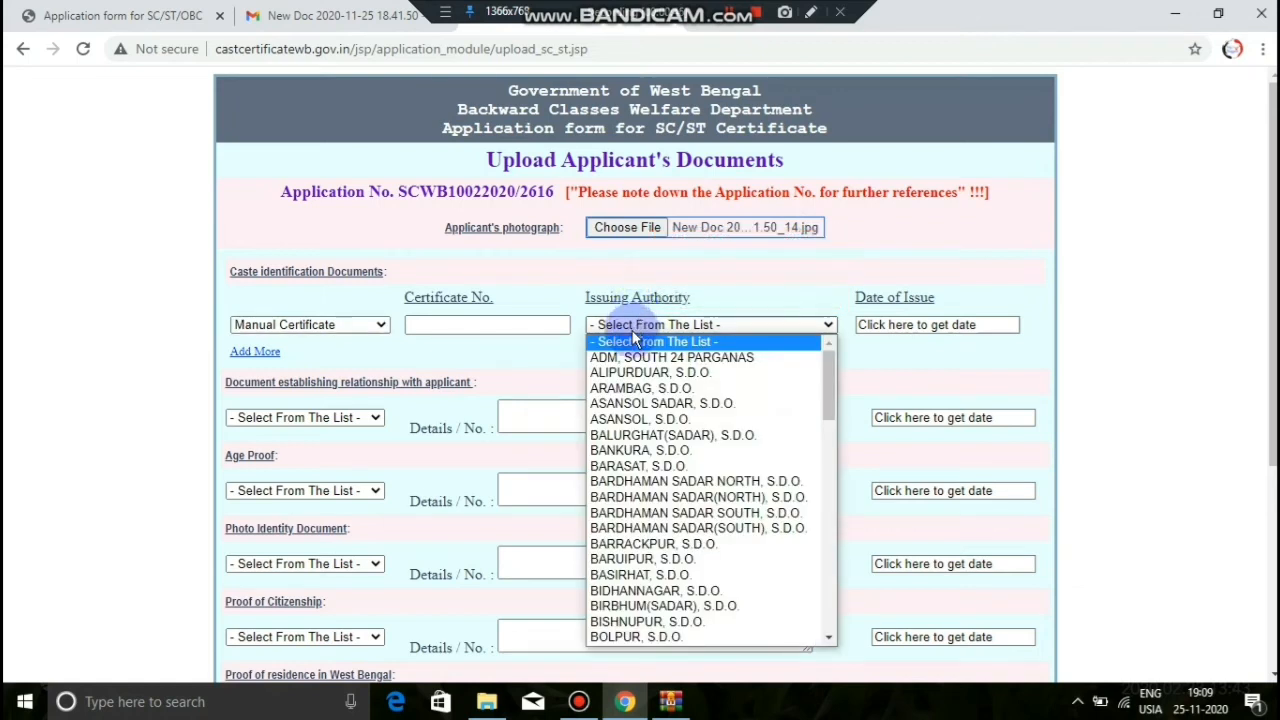
{"action": "scroll", "coordinate": [637, 368], "scroll_direction": "down", "scroll_amount": 4}
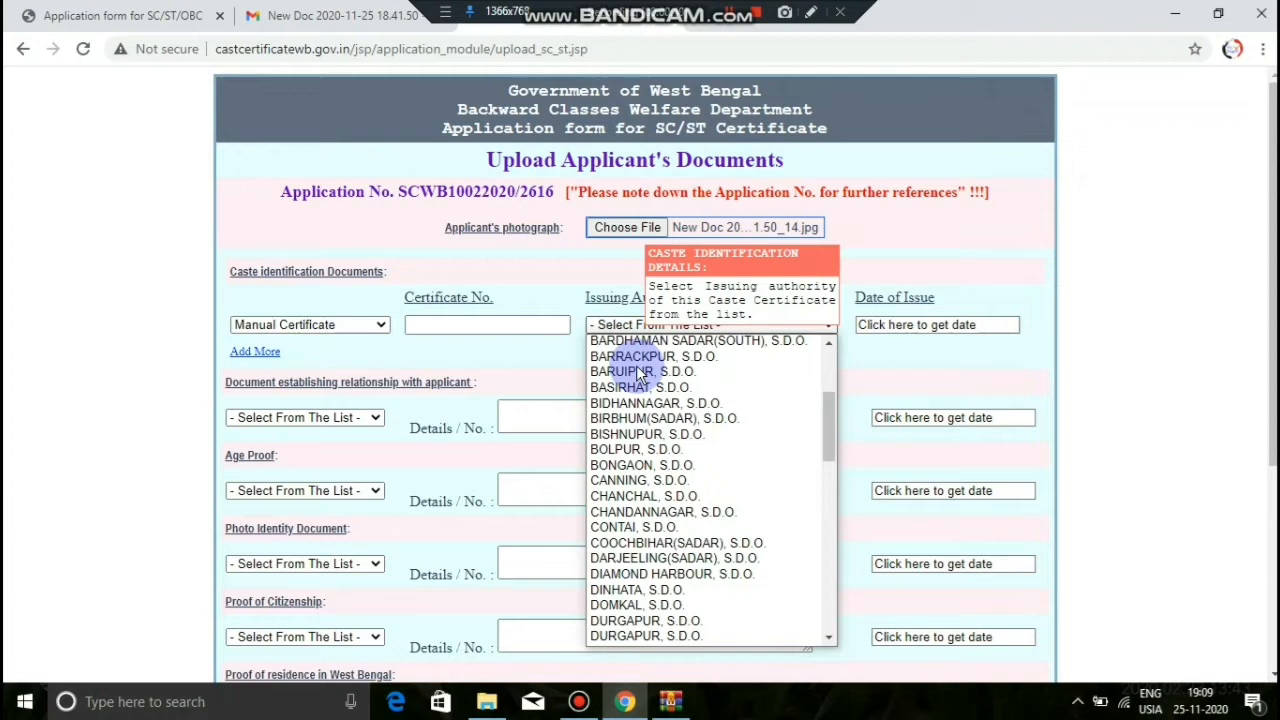
{"action": "scroll", "coordinate": [636, 373], "scroll_direction": "down", "scroll_amount": 12}
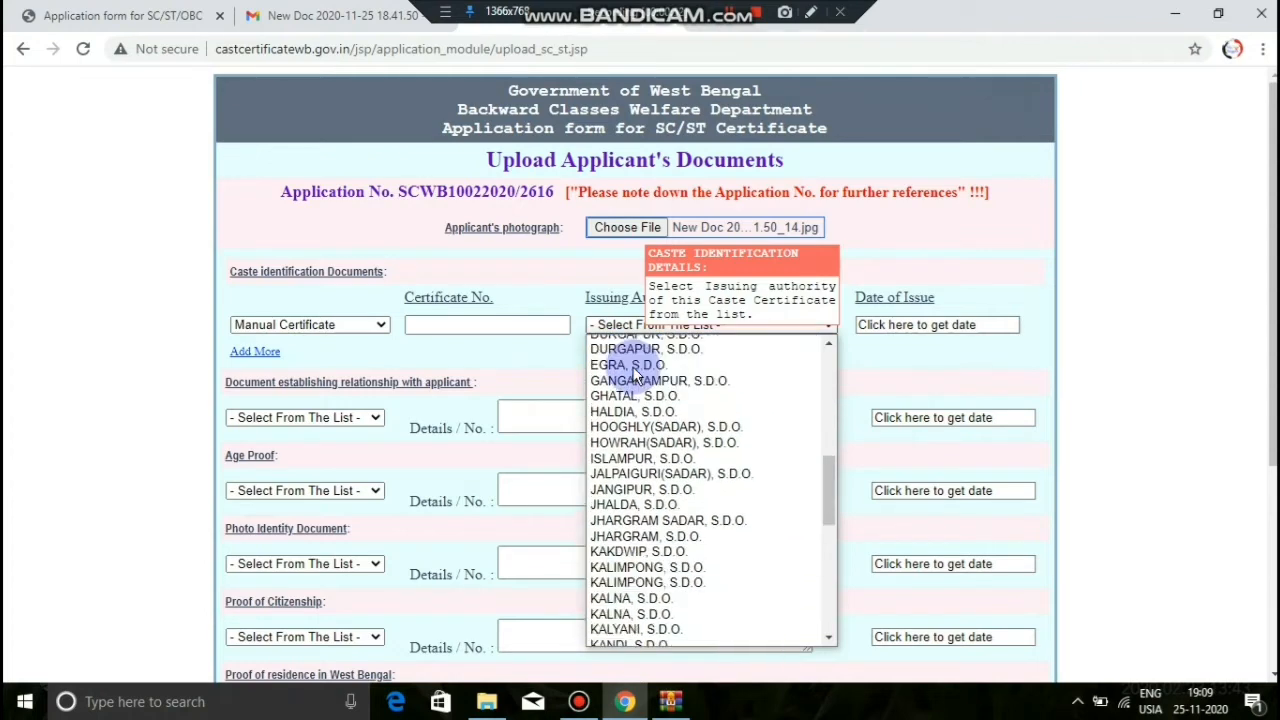
{"action": "scroll", "coordinate": [633, 376], "scroll_direction": "down", "scroll_amount": 2}
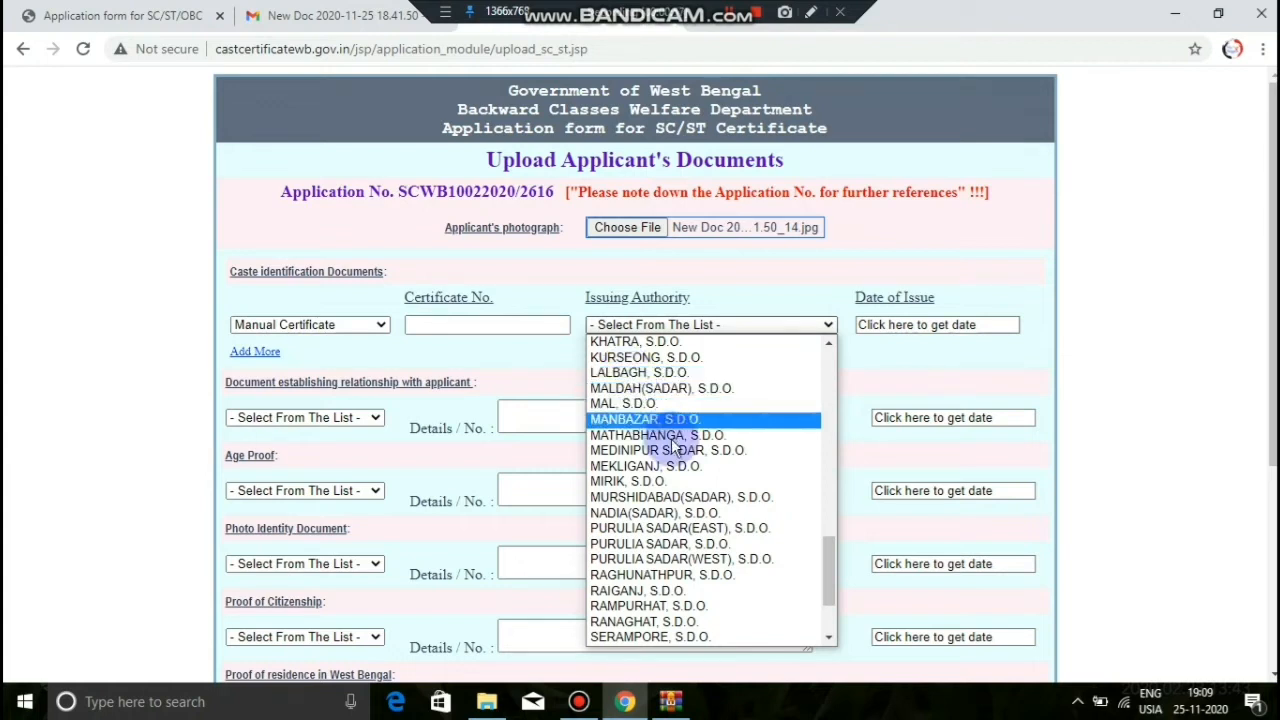
{"action": "left_click", "coordinate": [715, 620]}
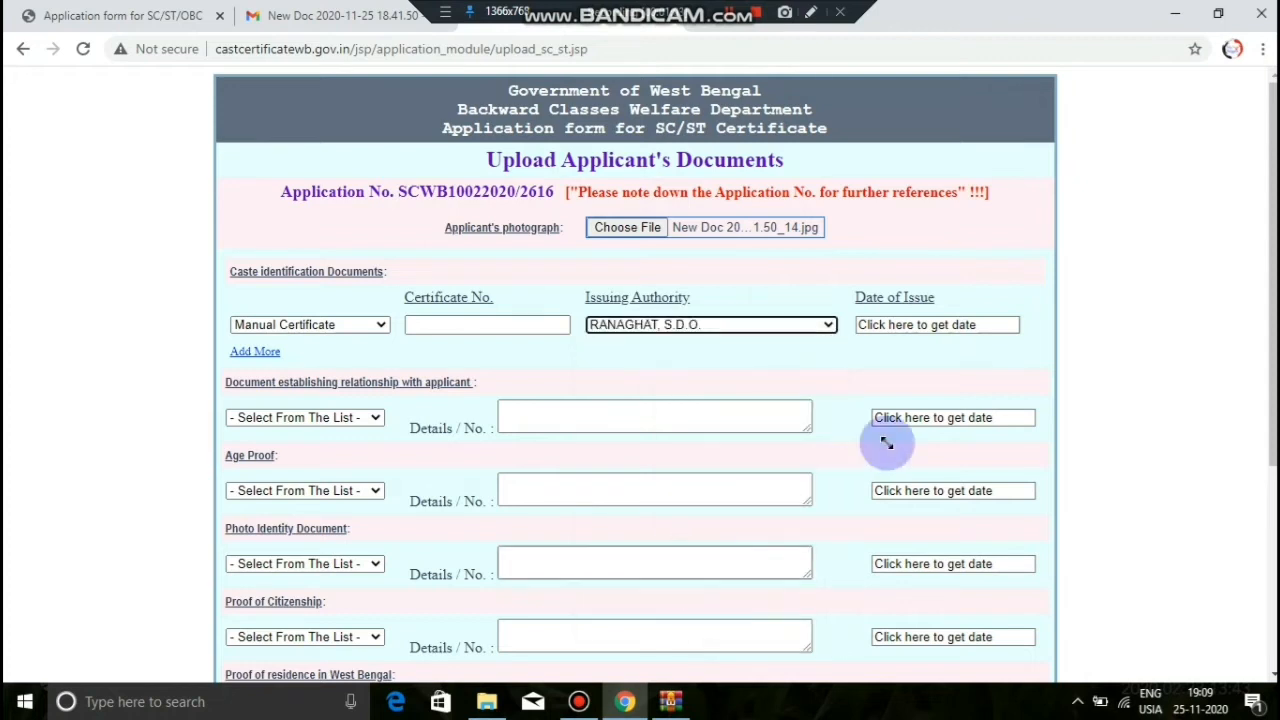
Step: Bring up the issue-date calendar and close it without choosing a date
{"action": "left_click", "coordinate": [916, 326]}
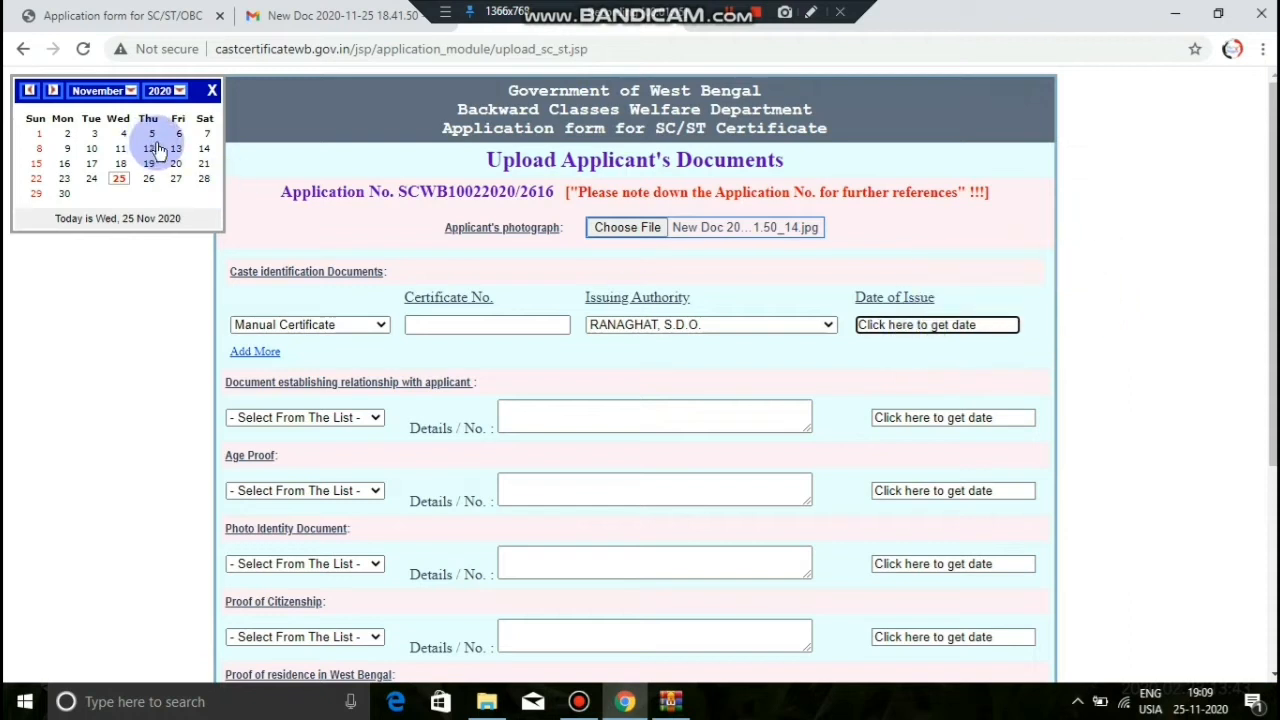
{"action": "left_click", "coordinate": [214, 132]}
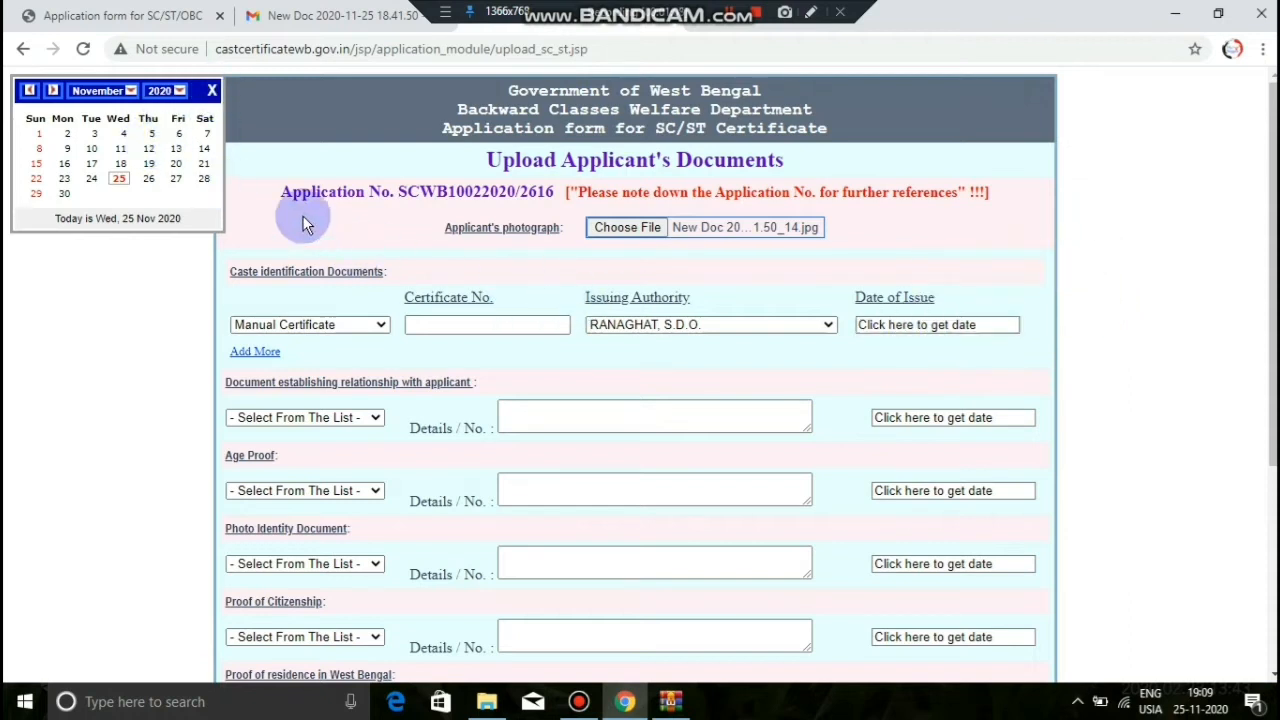
{"action": "left_click", "coordinate": [212, 91]}
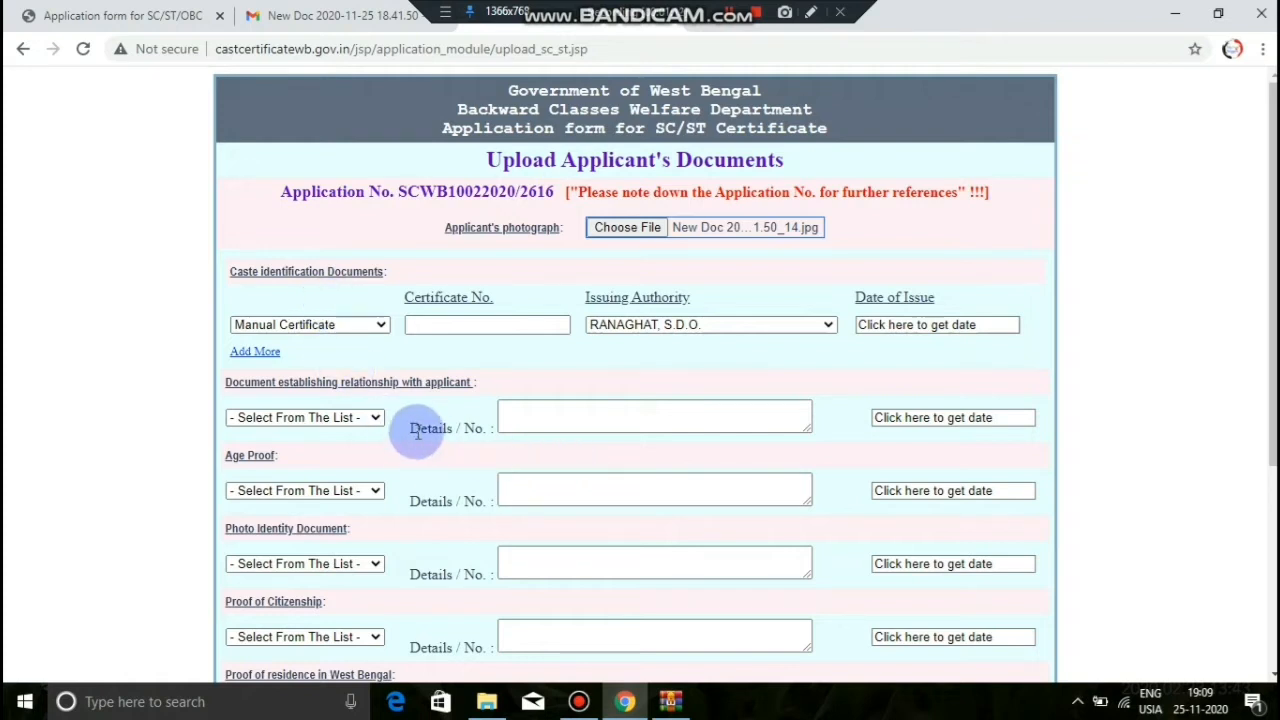
Step: Choose VOTER ID as the relationship proof document and focus its Details box
{"action": "left_click", "coordinate": [365, 417]}
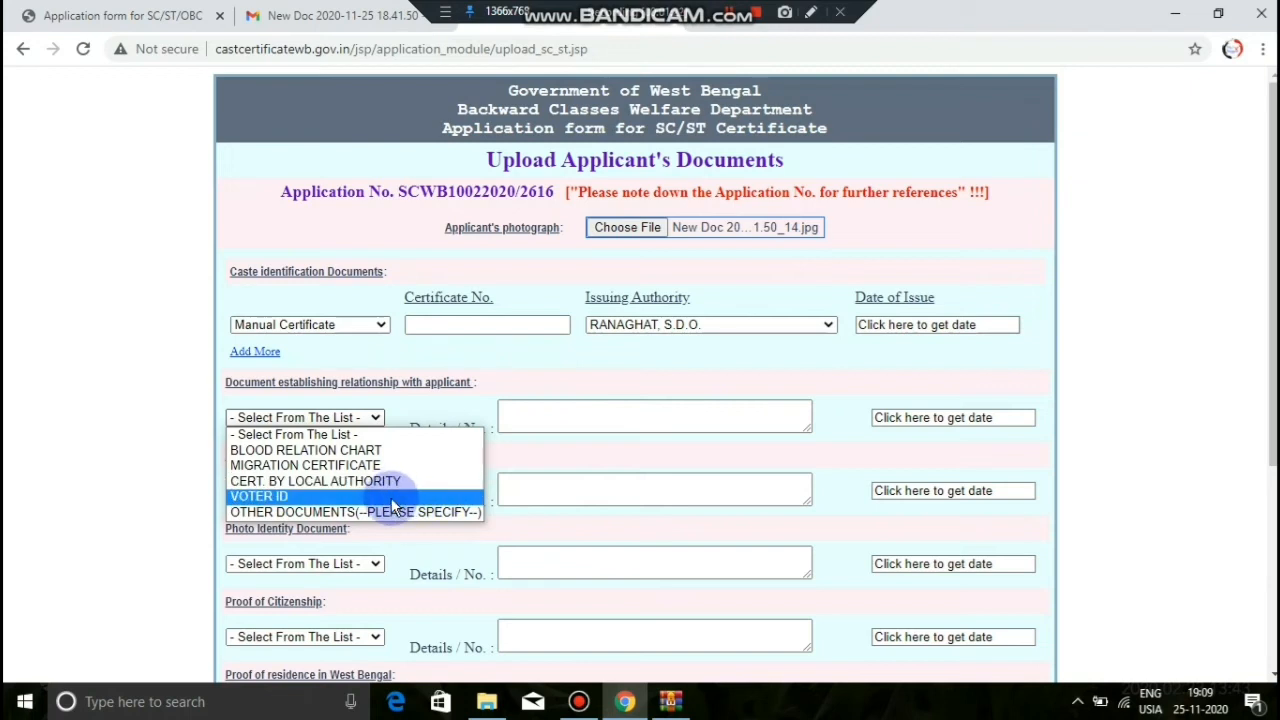
{"action": "left_click", "coordinate": [391, 498]}
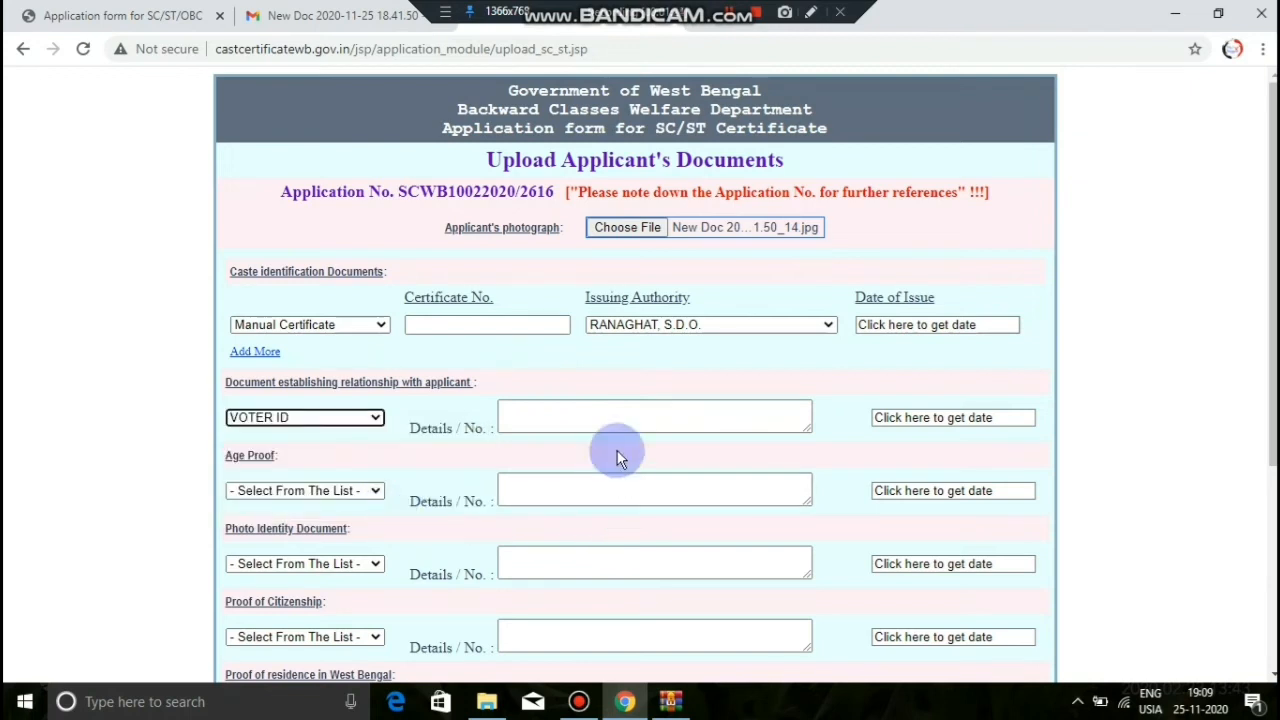
{"action": "left_click", "coordinate": [644, 416]}
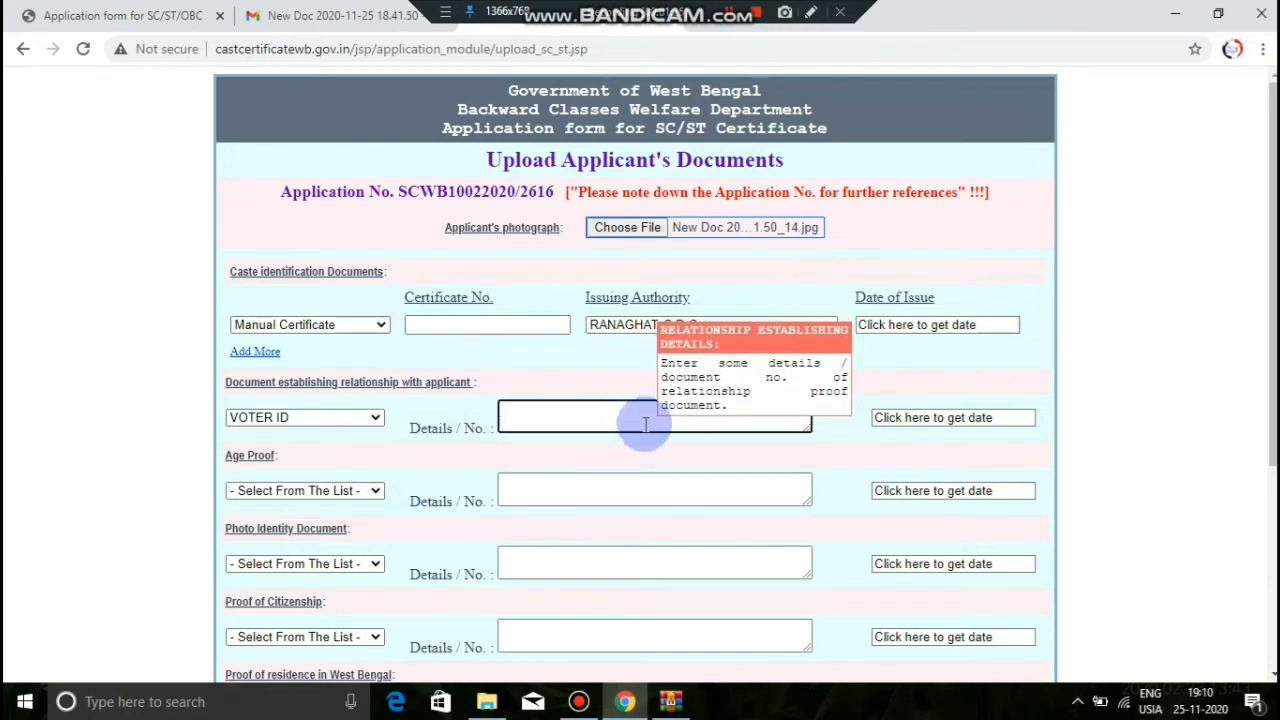
{"action": "left_click", "coordinate": [740, 10]}
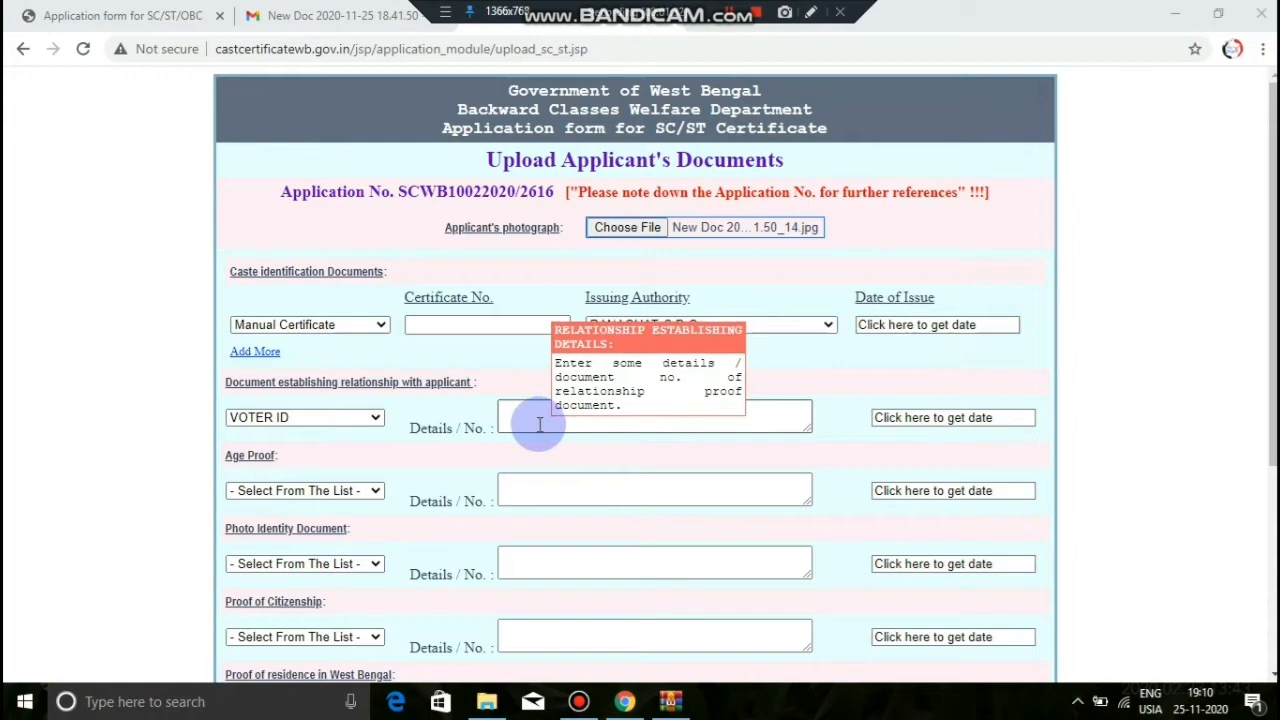
Step: Open and dismiss the relationship-proof date calendar, then bring up the Age Proof choices
{"action": "scroll", "coordinate": [560, 420], "scroll_direction": "down", "scroll_amount": 1}
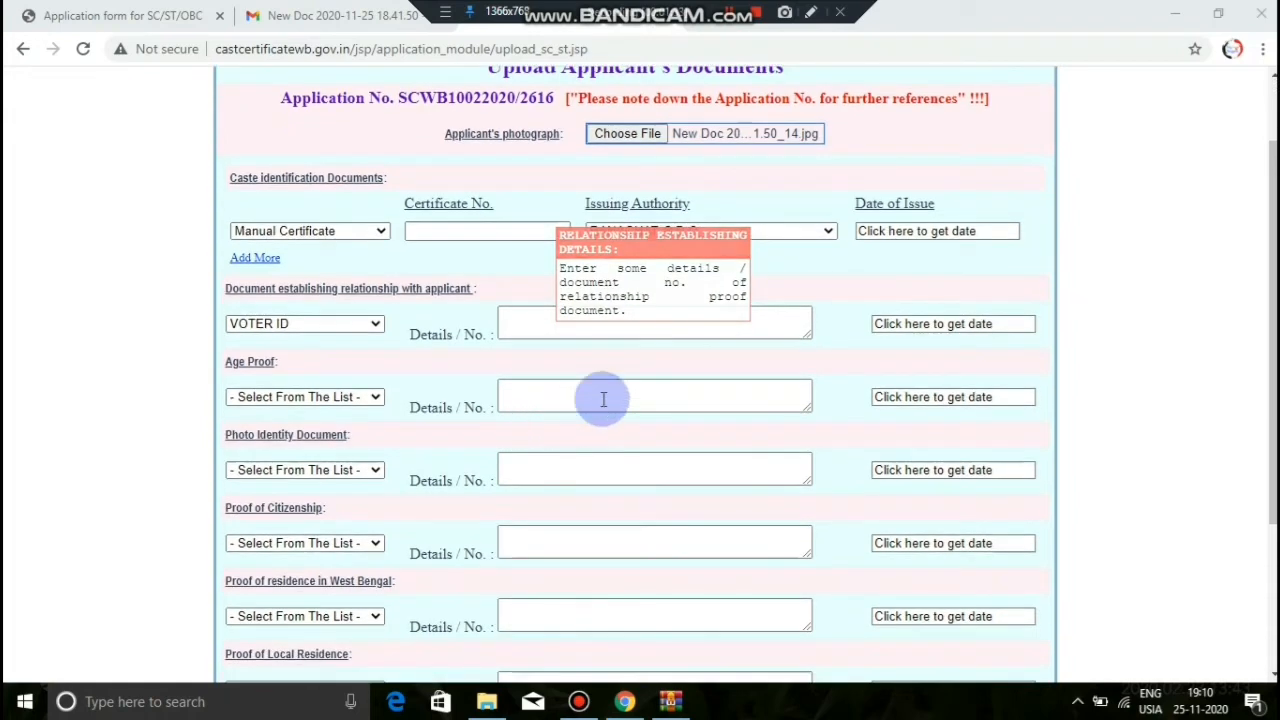
{"action": "left_click", "coordinate": [918, 325]}
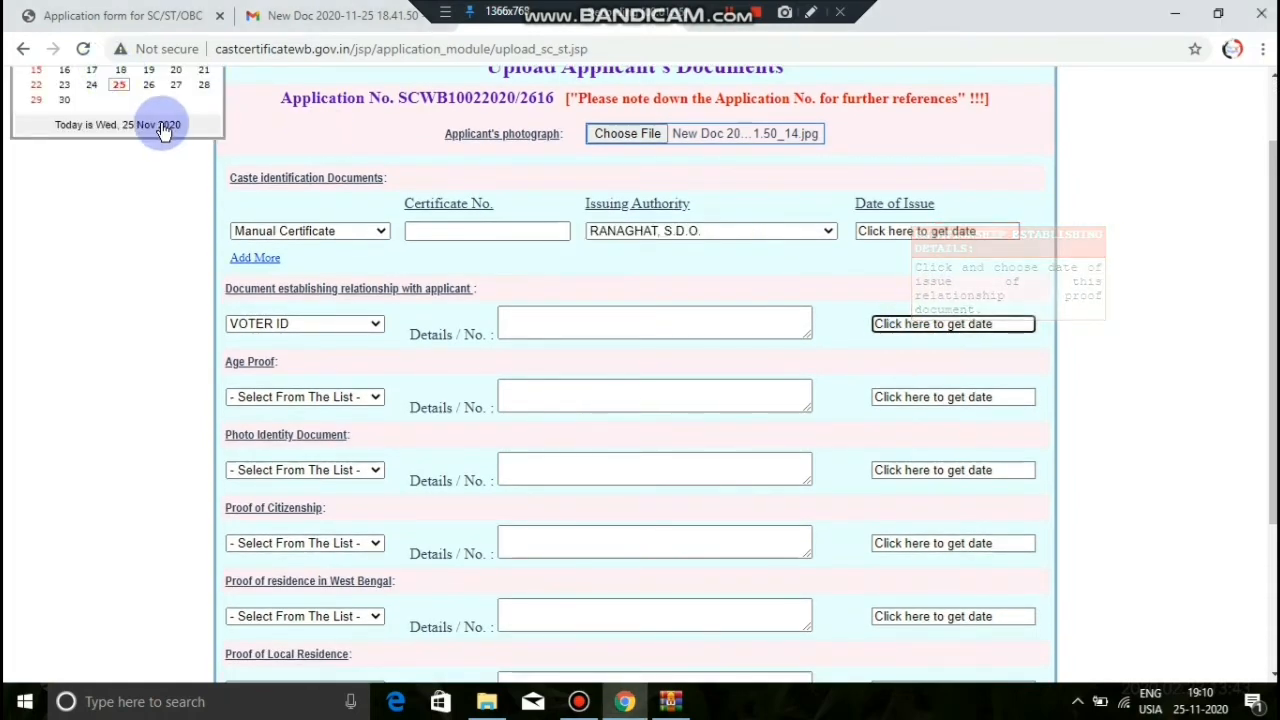
{"action": "left_click", "coordinate": [158, 121]}
{"action": "scroll", "coordinate": [159, 119], "scroll_direction": "down", "scroll_amount": 2}
{"action": "scroll", "coordinate": [158, 118], "scroll_direction": "up", "scroll_amount": 2}
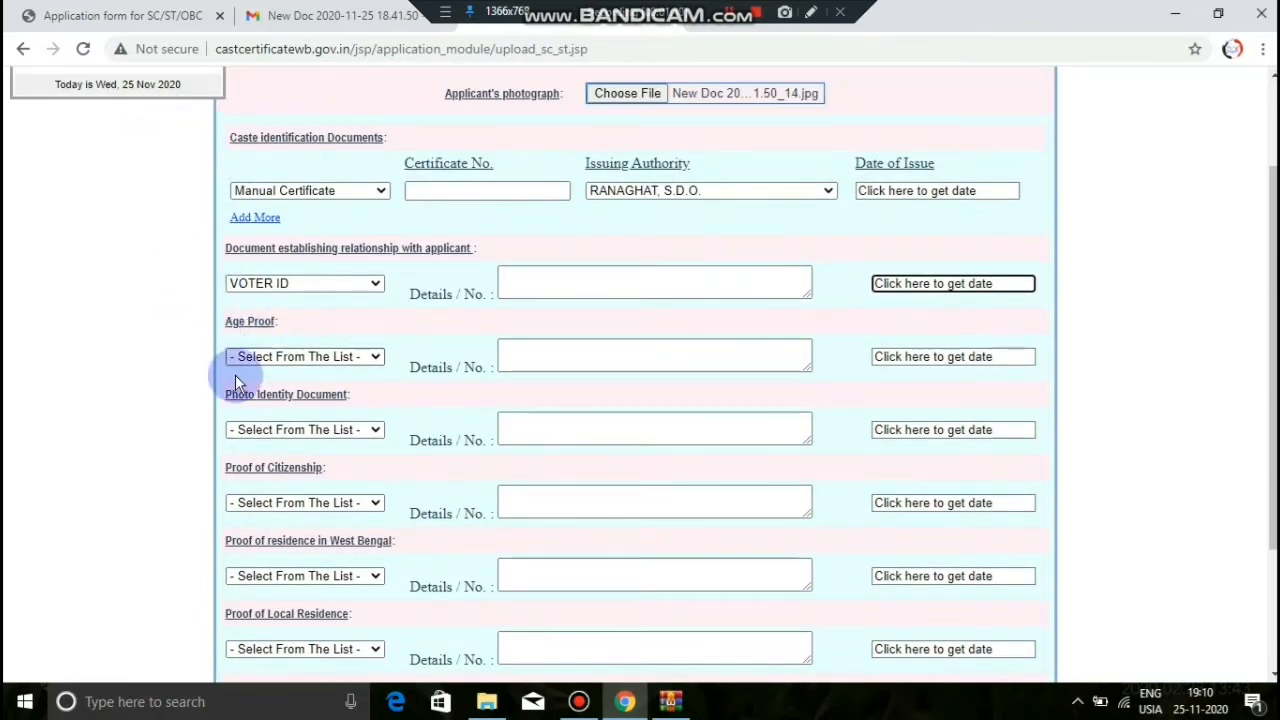
{"action": "left_click", "coordinate": [310, 356]}
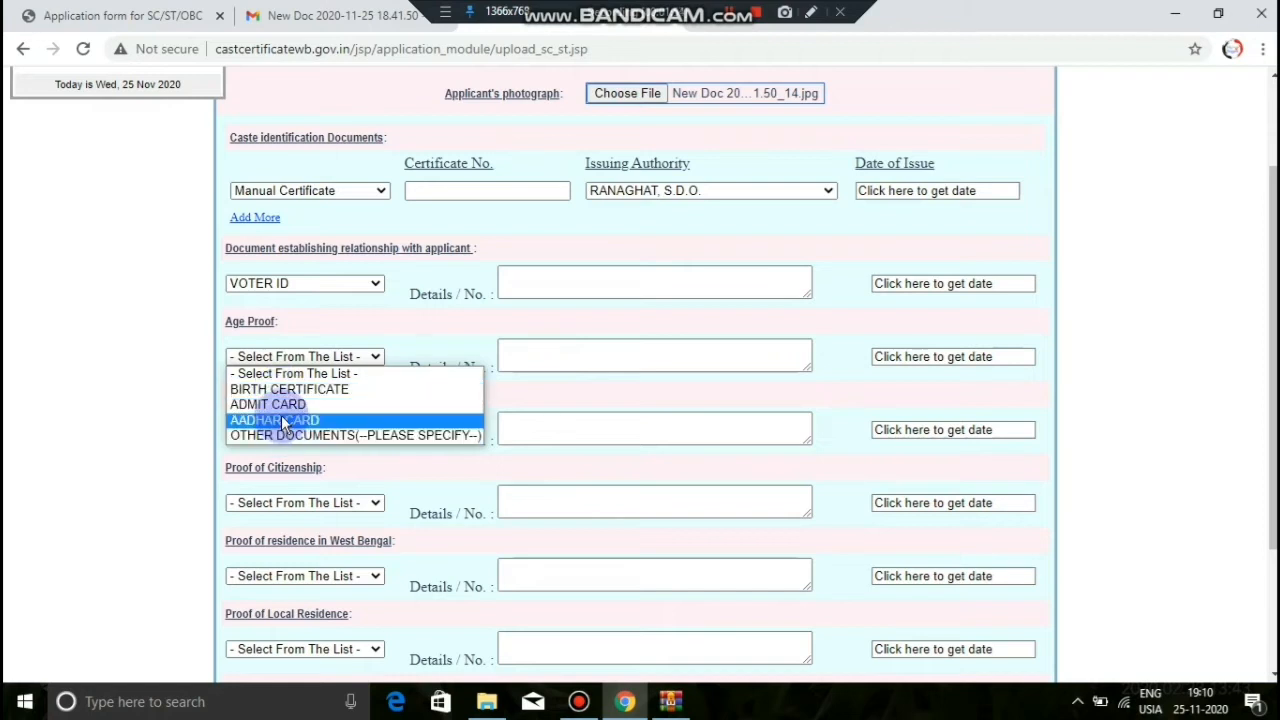
Step: Make BIRTH CERTIFICATE the age proof and AADHAR CARD the photo identity proof
{"action": "left_click", "coordinate": [292, 392]}
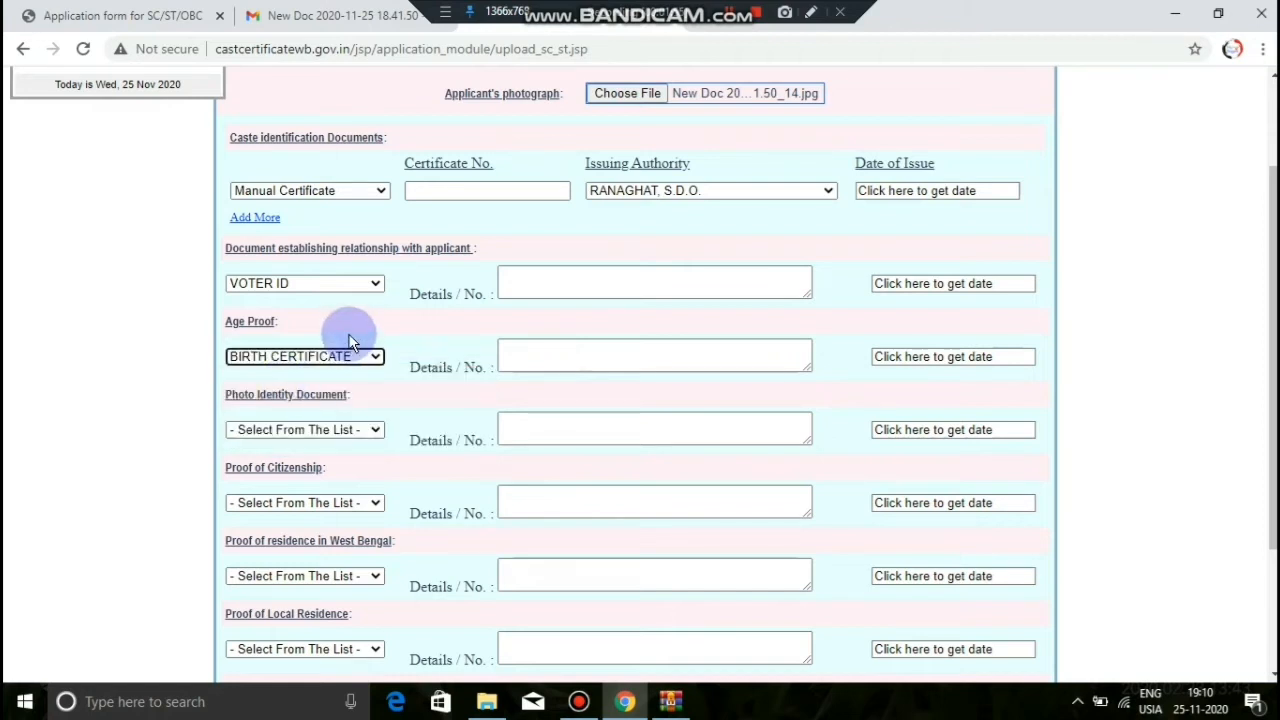
{"action": "left_click", "coordinate": [543, 355]}
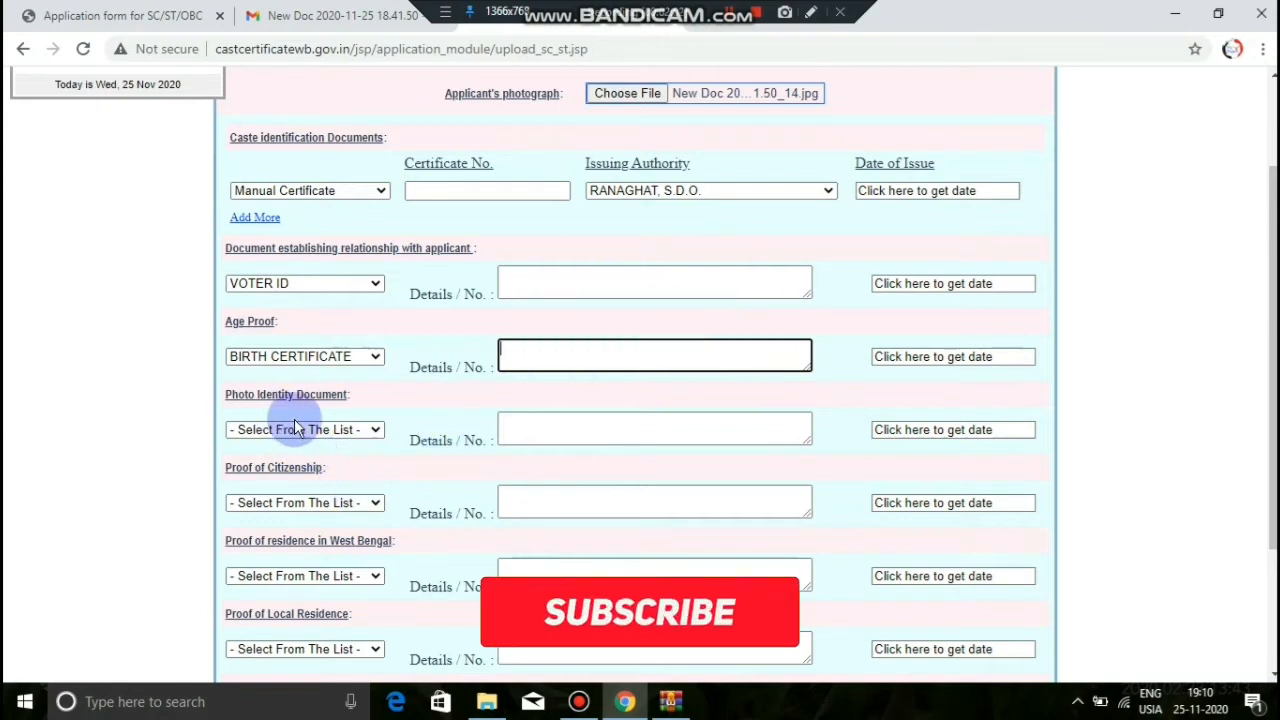
{"action": "left_click", "coordinate": [340, 429]}
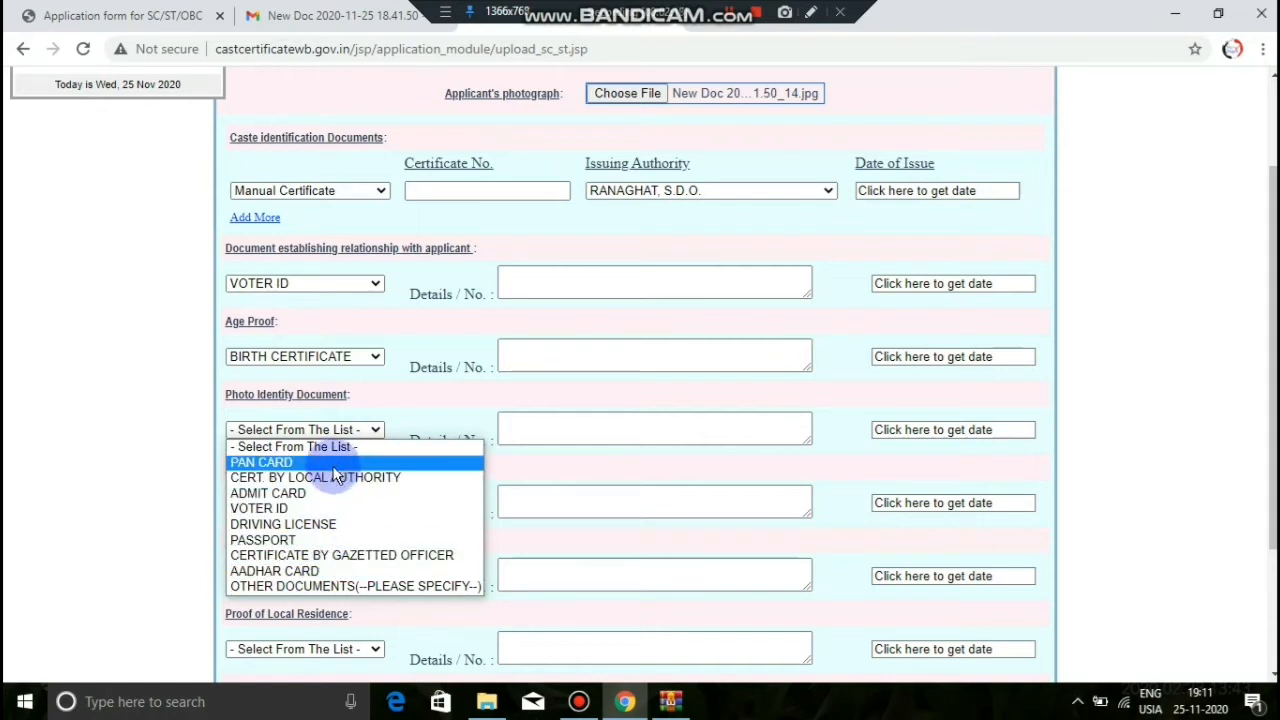
{"action": "left_click", "coordinate": [320, 571]}
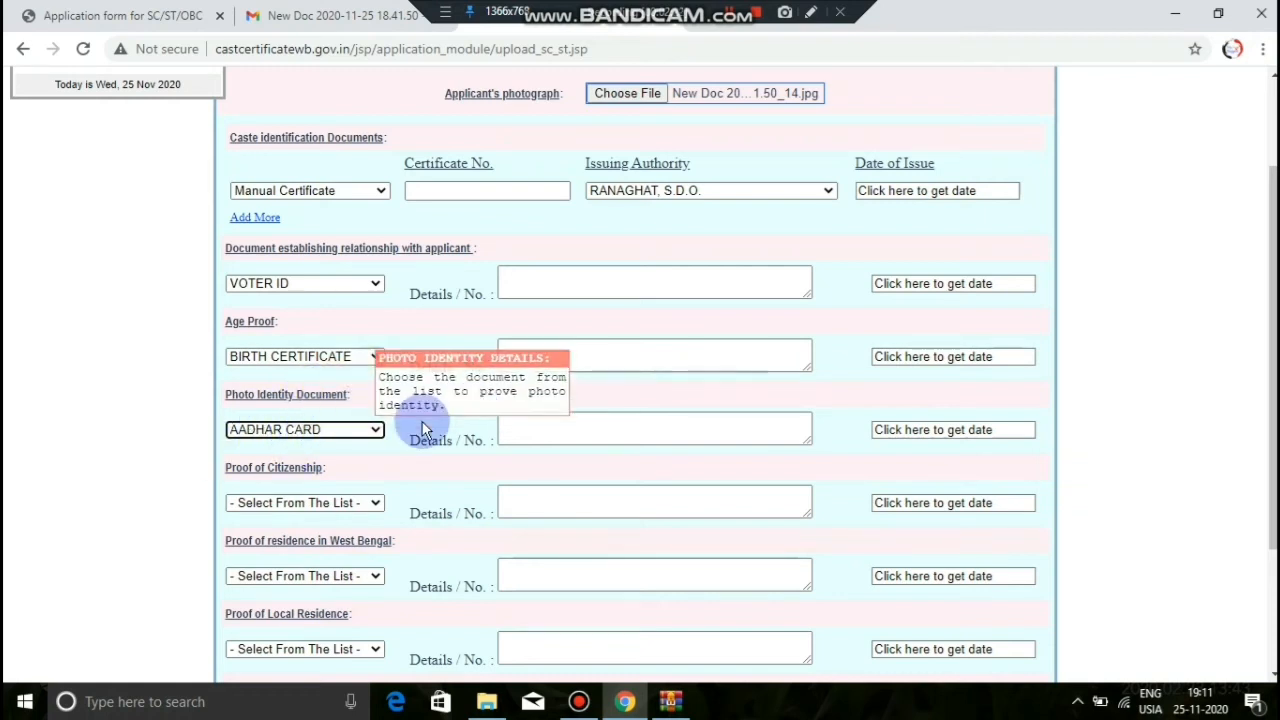
{"action": "left_click", "coordinate": [516, 434]}
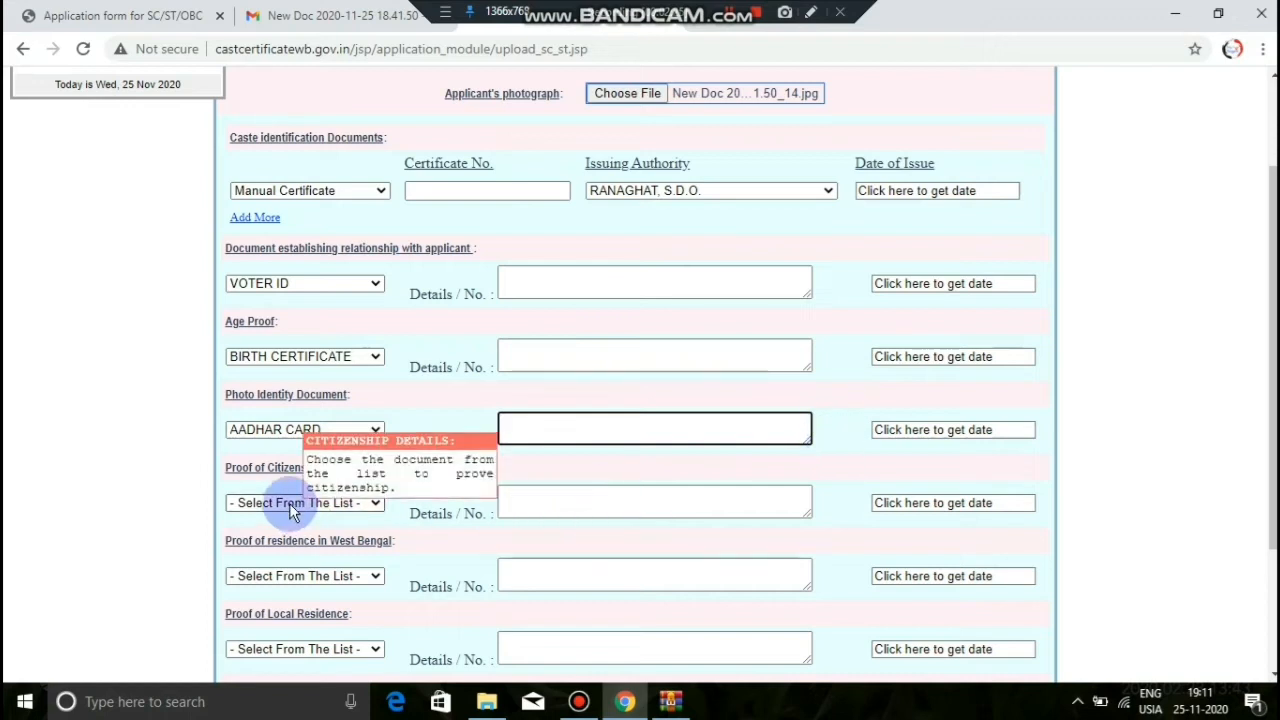
{"action": "left_click", "coordinate": [367, 504]}
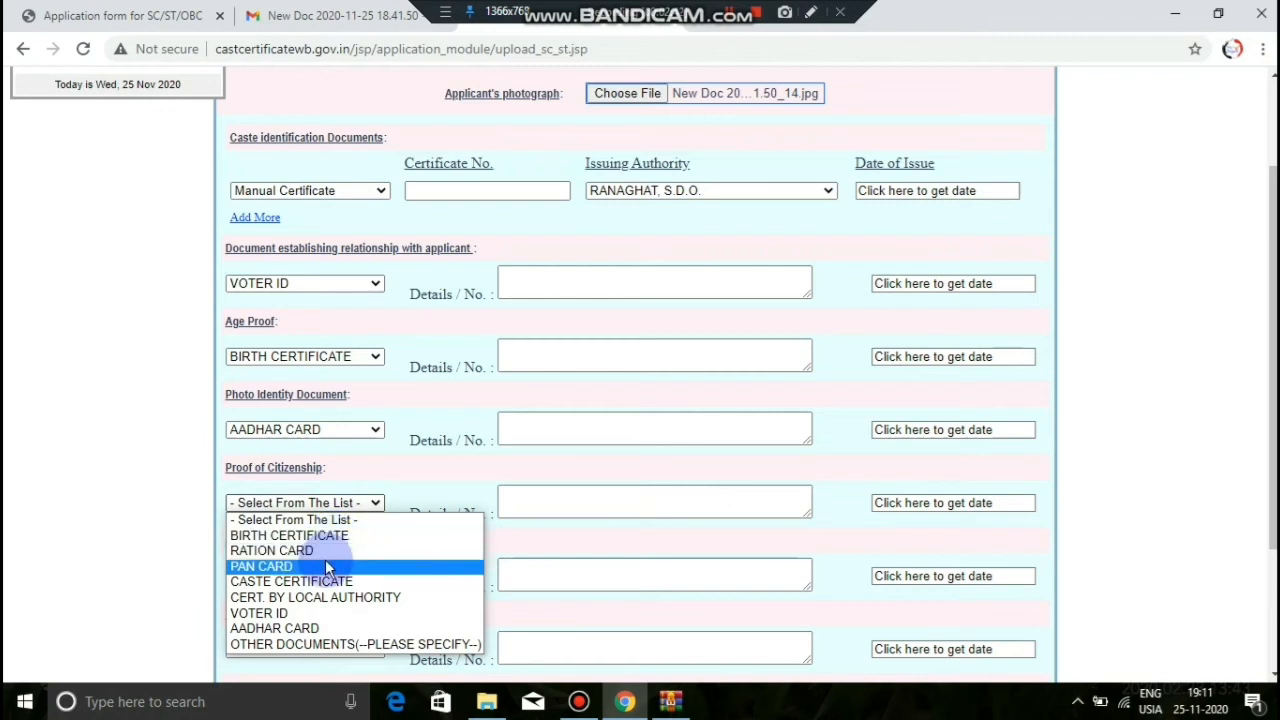
Step: Choose RATION CARD for citizenship and BIRTH CERTIFICATE for West Bengal and local residence proofs
{"action": "left_click", "coordinate": [323, 551]}
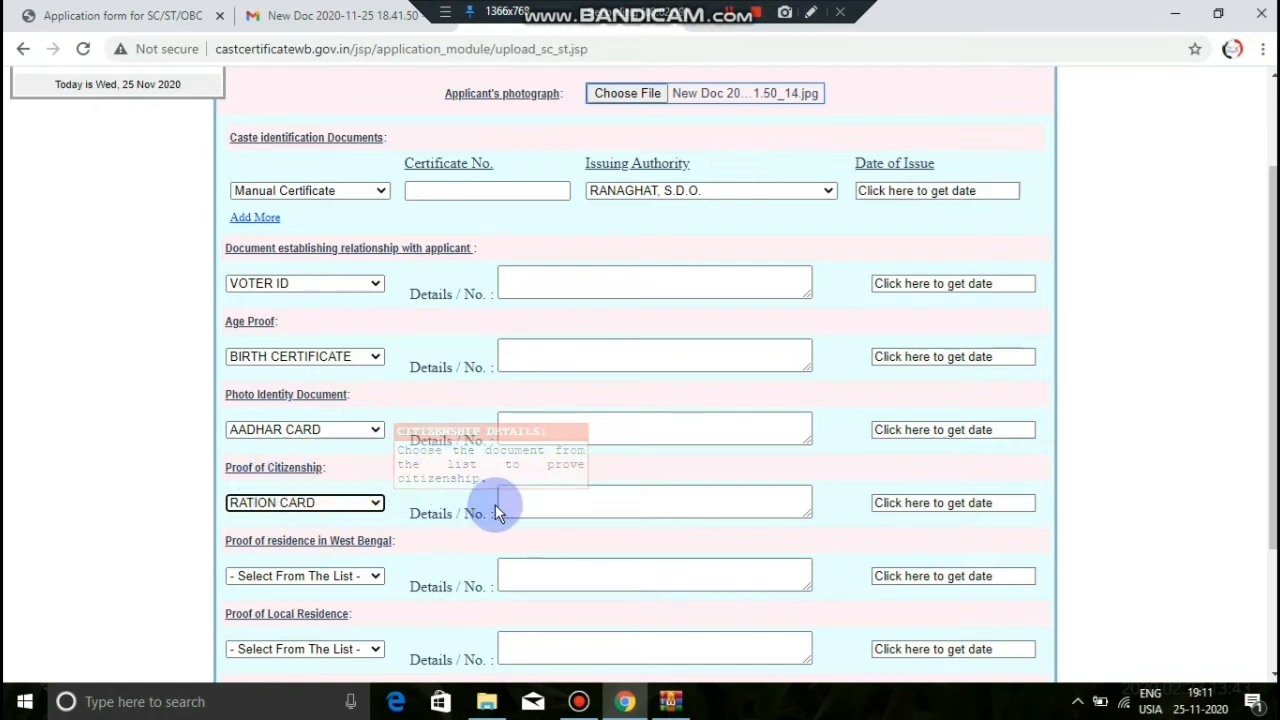
{"action": "scroll", "coordinate": [305, 570], "scroll_direction": "down", "scroll_amount": 1}
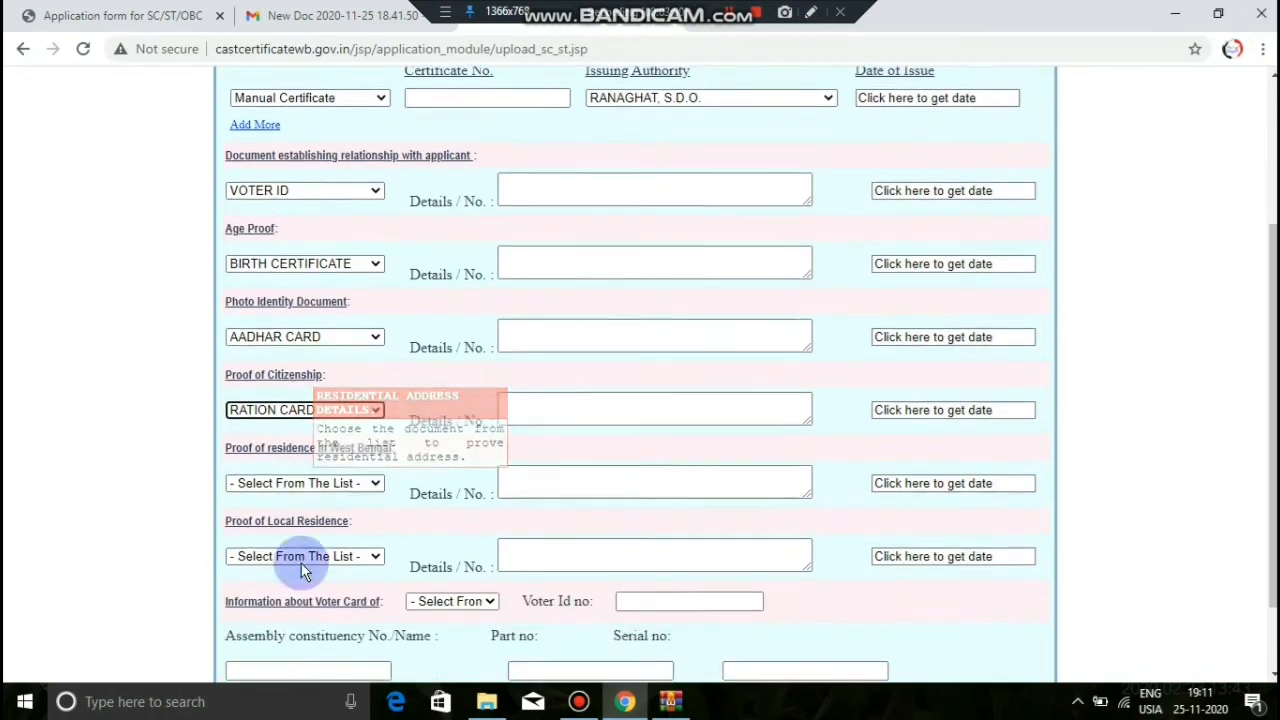
{"action": "left_click", "coordinate": [336, 481]}
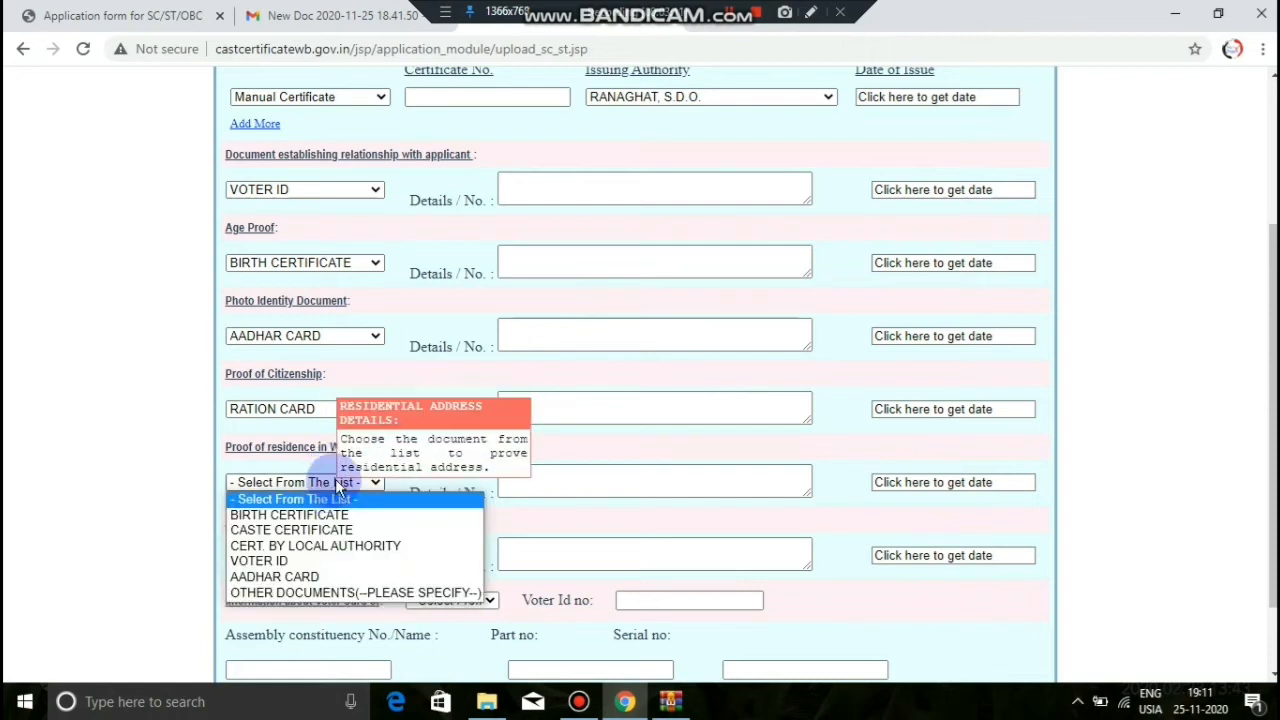
{"action": "left_click", "coordinate": [380, 514]}
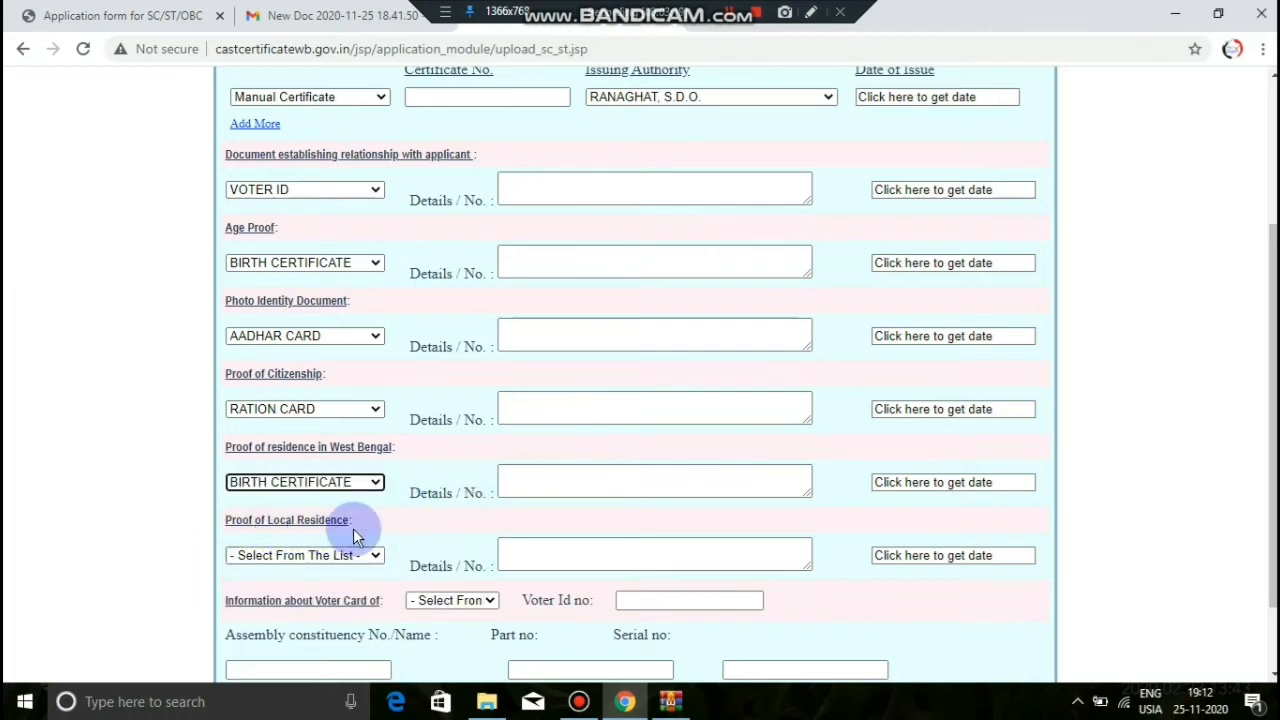
{"action": "left_click", "coordinate": [358, 560]}
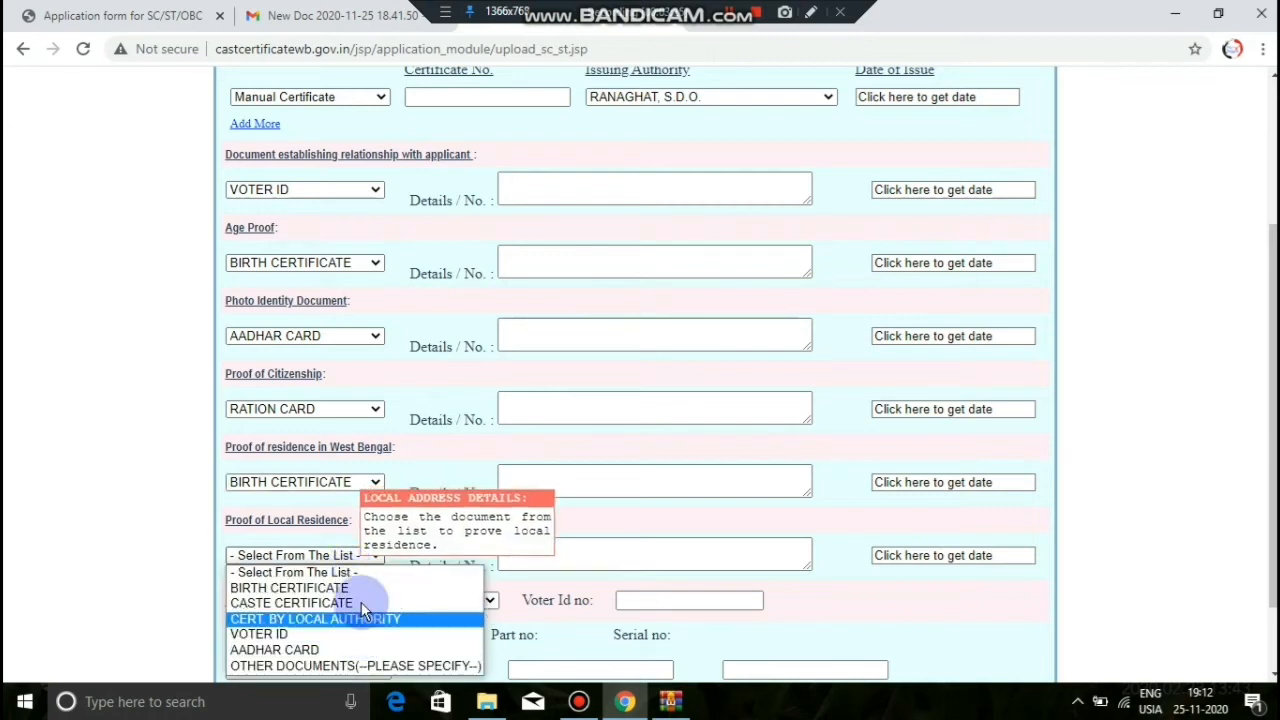
{"action": "left_click", "coordinate": [375, 568]}
{"action": "left_click", "coordinate": [503, 488]}
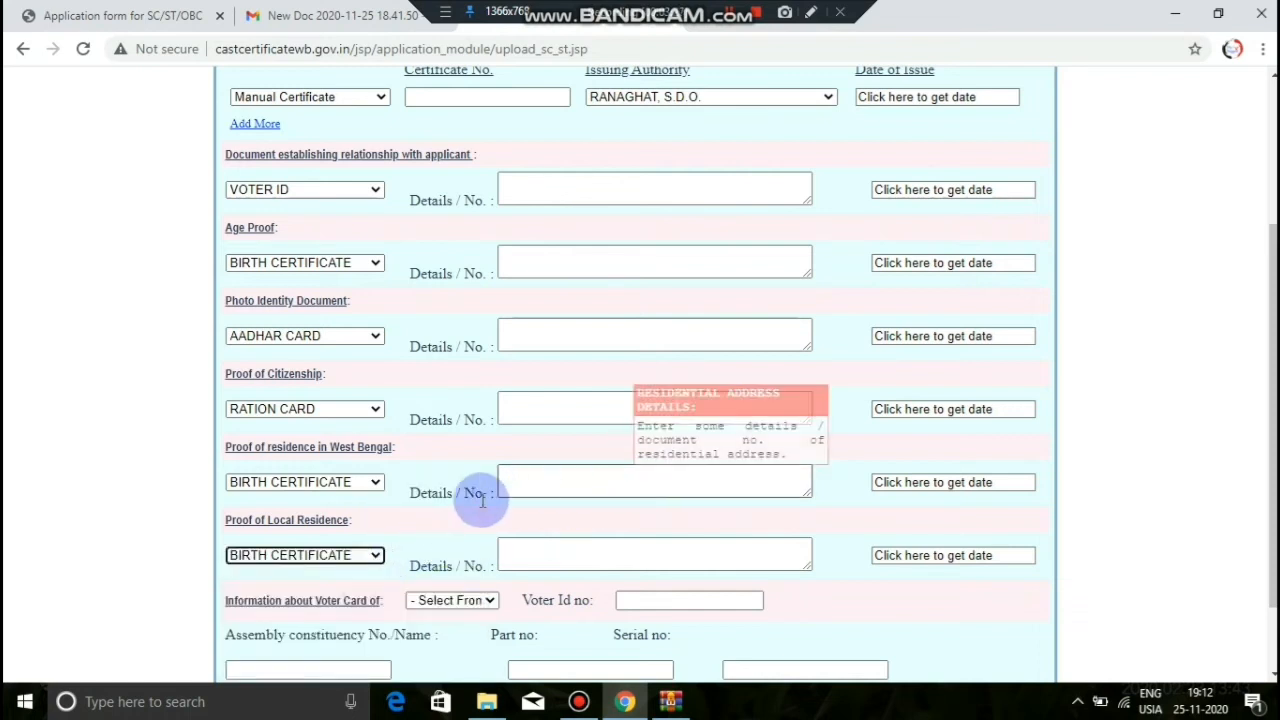
{"action": "left_click", "coordinate": [522, 551]}
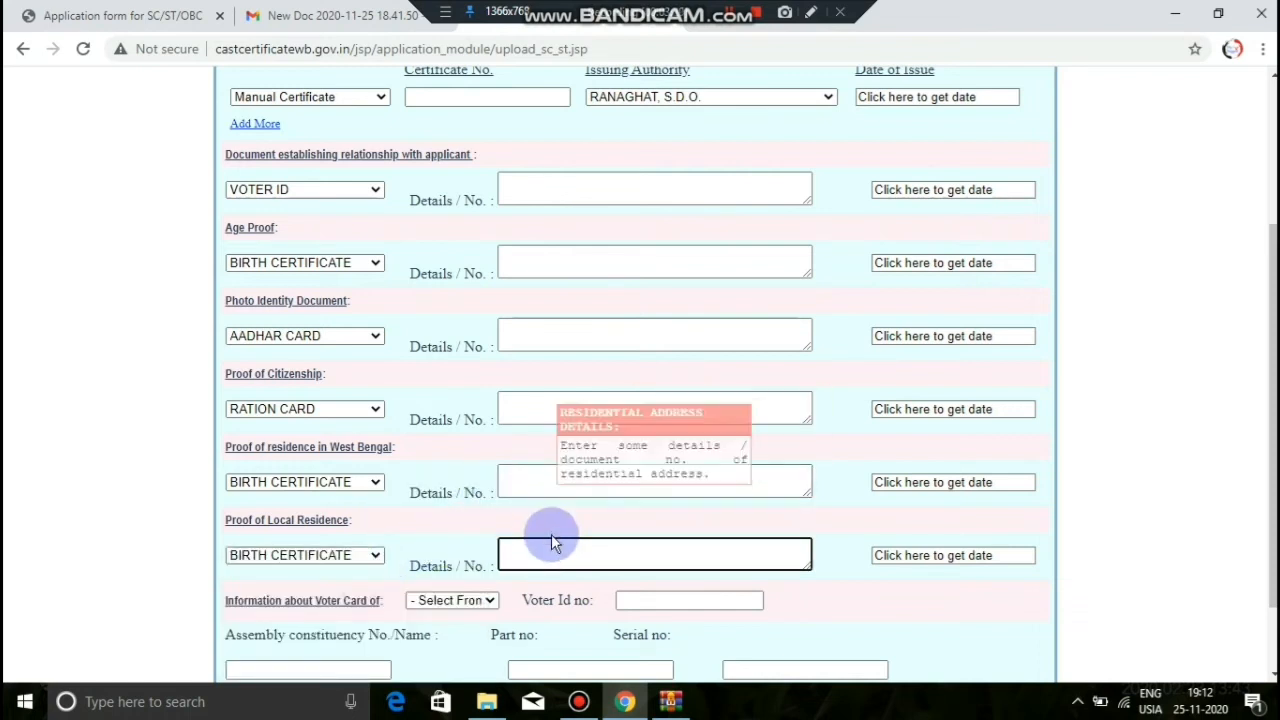
{"action": "scroll", "coordinate": [580, 545], "scroll_direction": "down", "scroll_amount": 1}
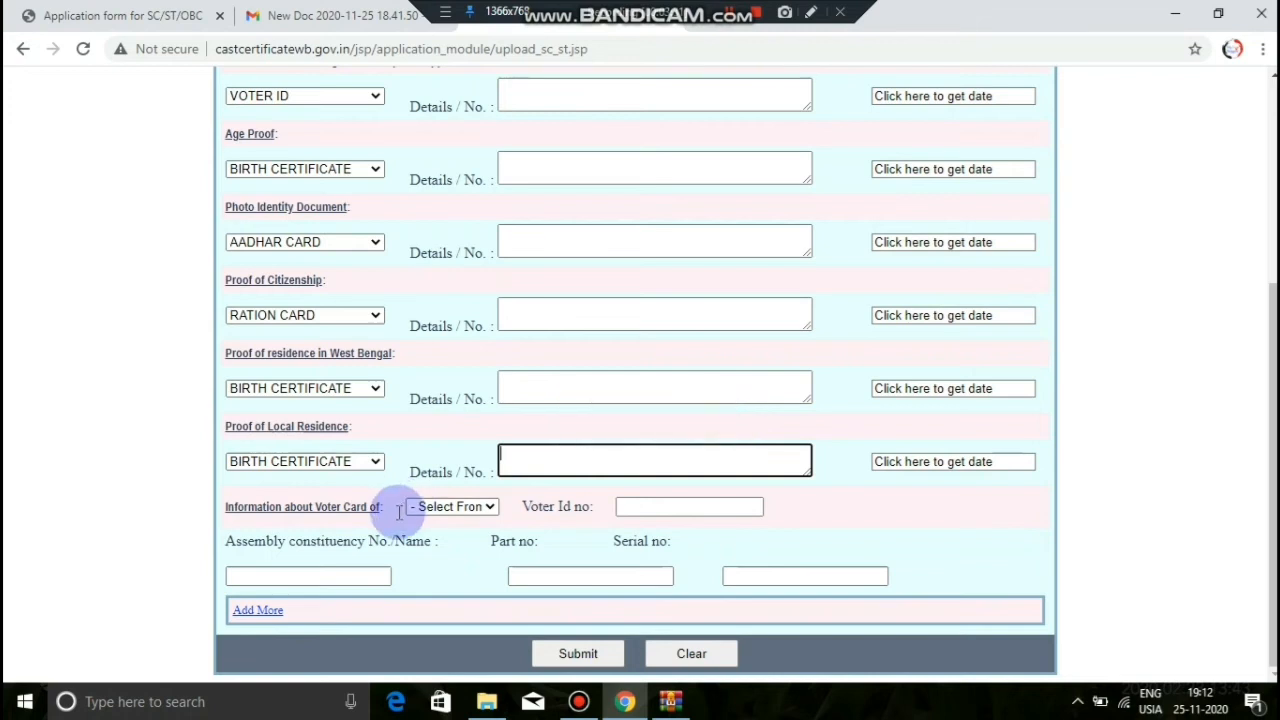
{"action": "left_click", "coordinate": [455, 507]}
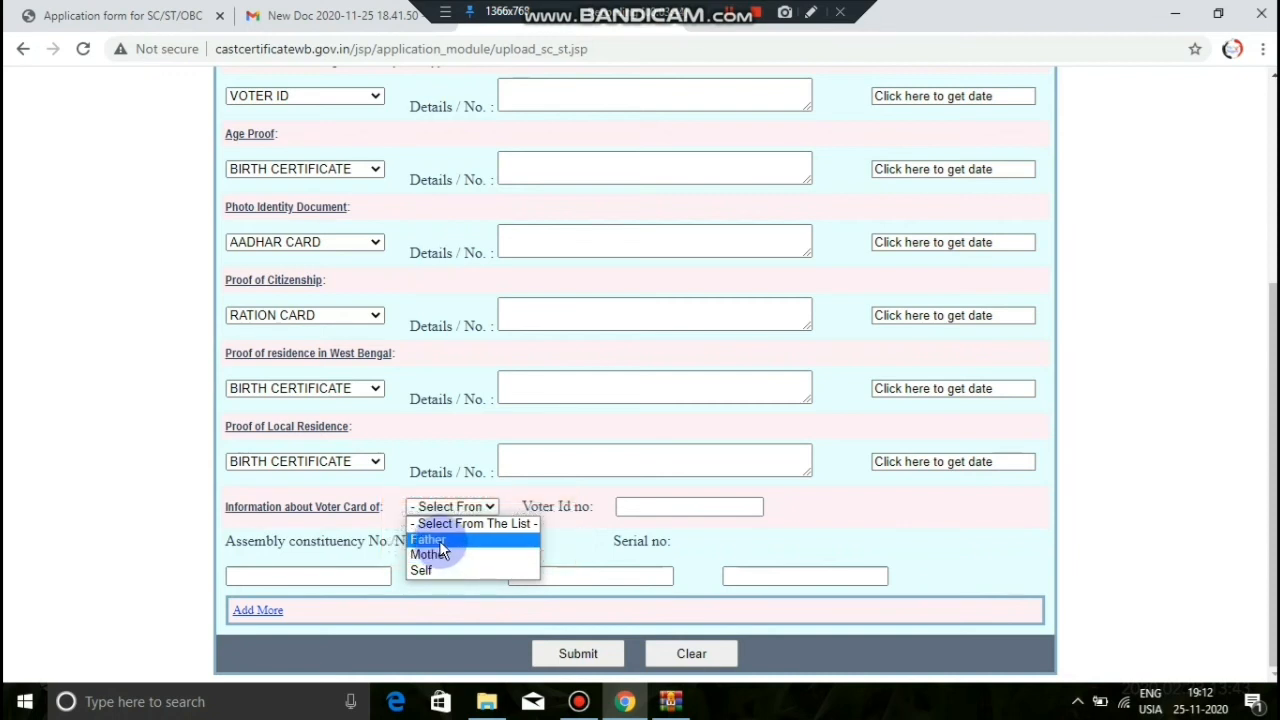
Step: Set Father as the voter card holder and start entering the voter ID number
{"action": "left_click", "coordinate": [440, 543]}
{"action": "left_click", "coordinate": [640, 507]}
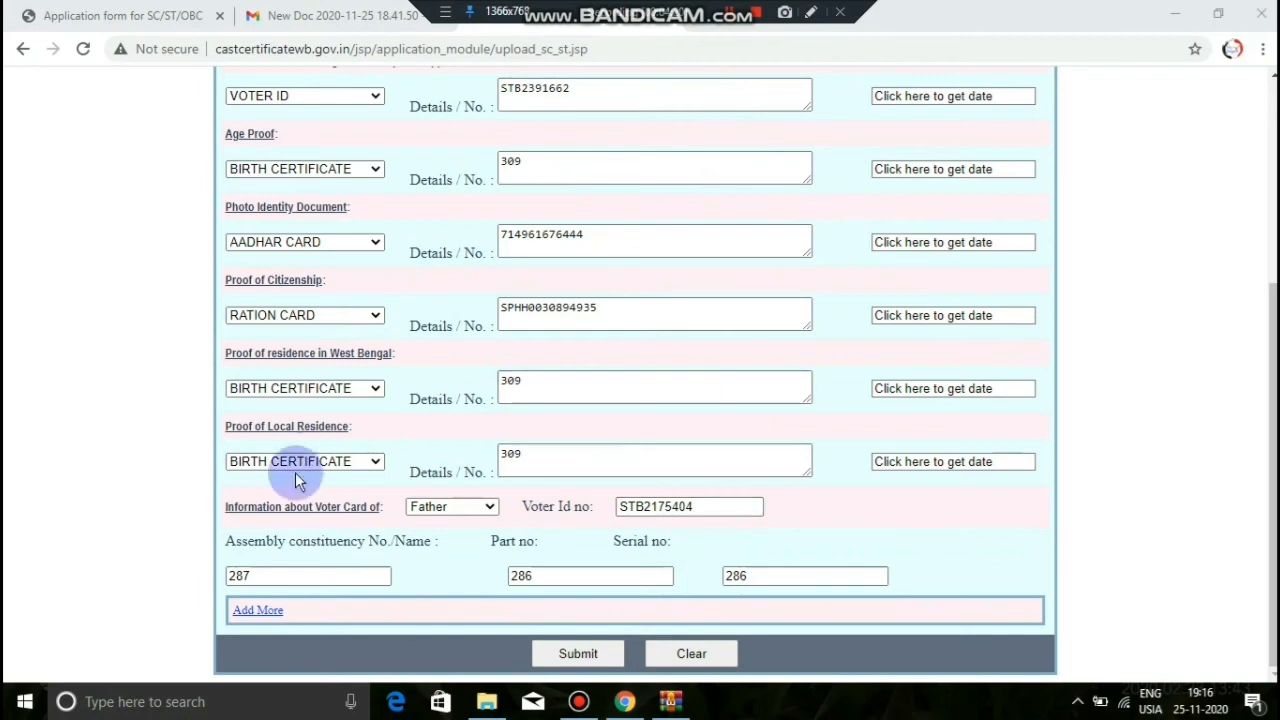
Step: Review the filled document form down to the bottom and submit the application
{"action": "scroll", "coordinate": [450, 290], "scroll_direction": "up", "scroll_amount": 3}
{"action": "scroll", "coordinate": [400, 270], "scroll_direction": "down", "scroll_amount": 1}
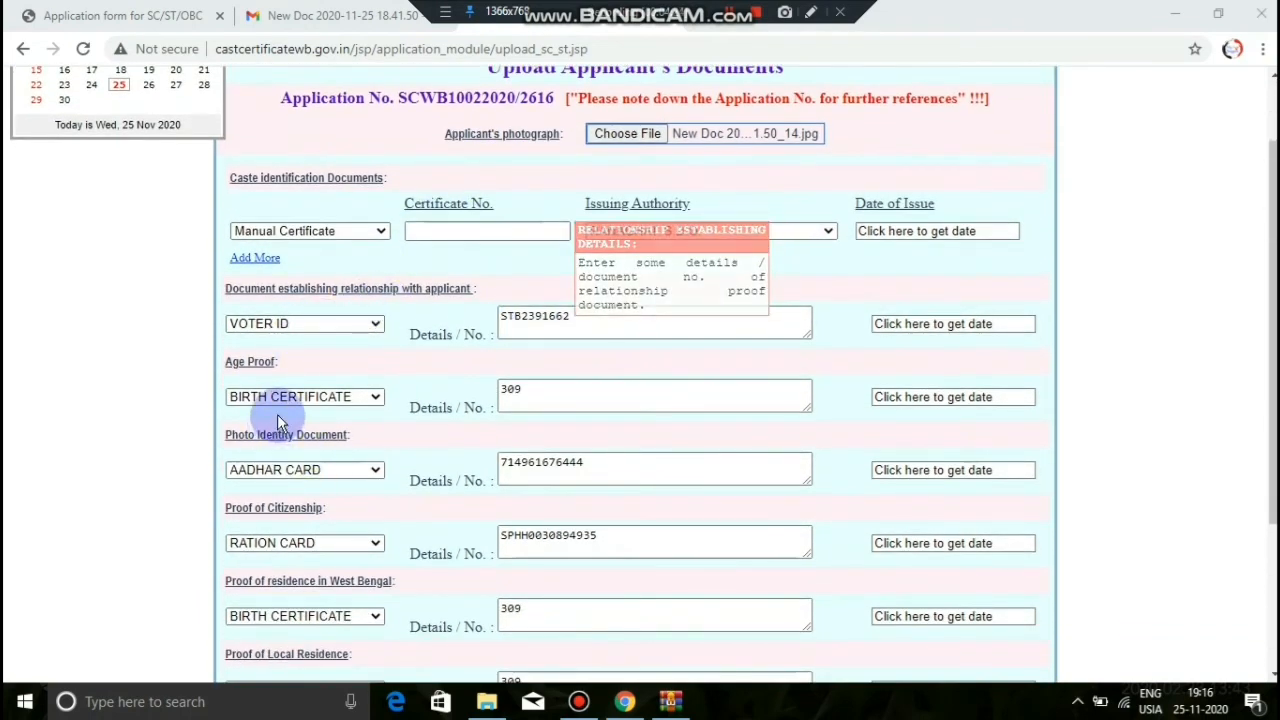
{"action": "scroll", "coordinate": [622, 438], "scroll_direction": "down", "scroll_amount": 1}
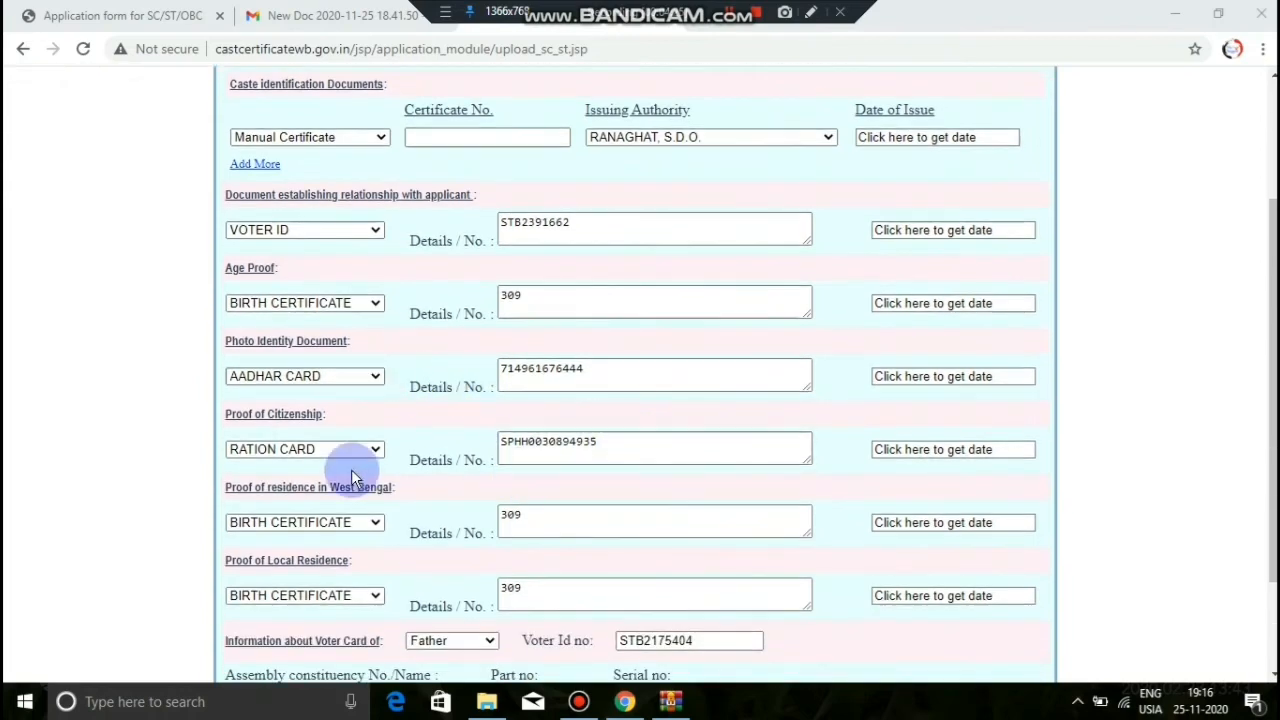
{"action": "scroll", "coordinate": [453, 505], "scroll_direction": "down", "scroll_amount": 1}
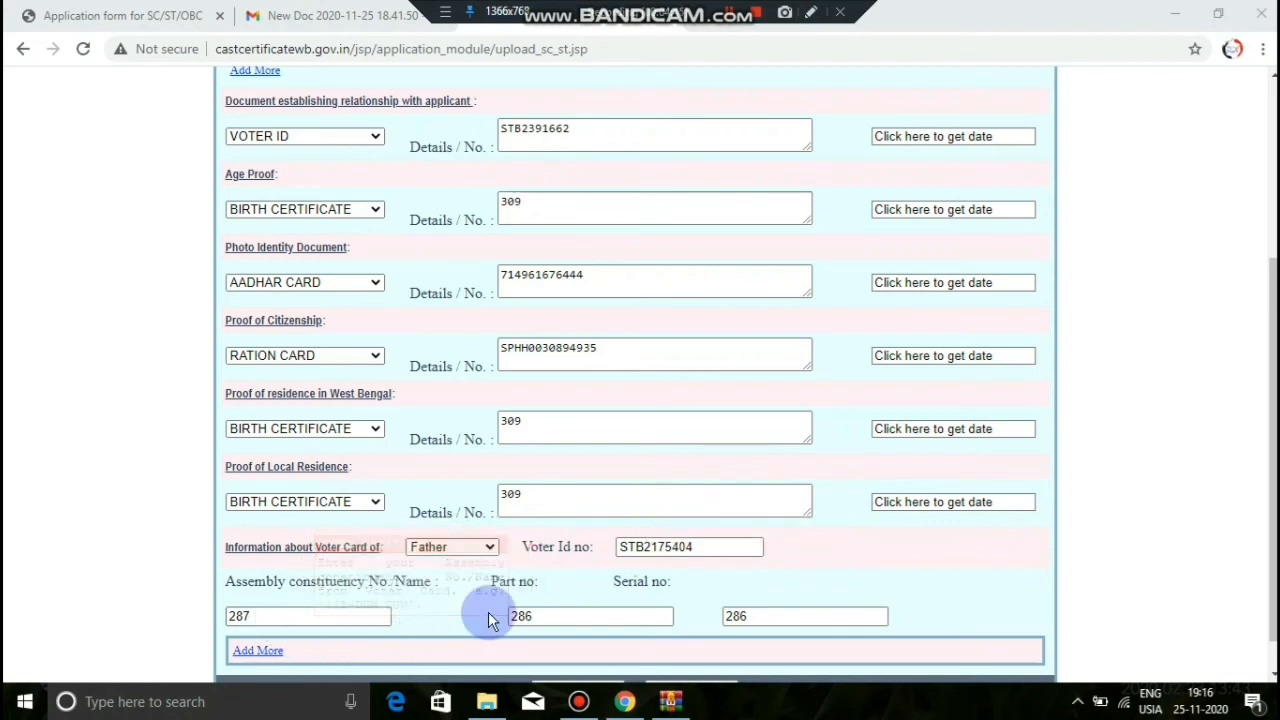
{"action": "scroll", "coordinate": [692, 608], "scroll_direction": "down", "scroll_amount": 1}
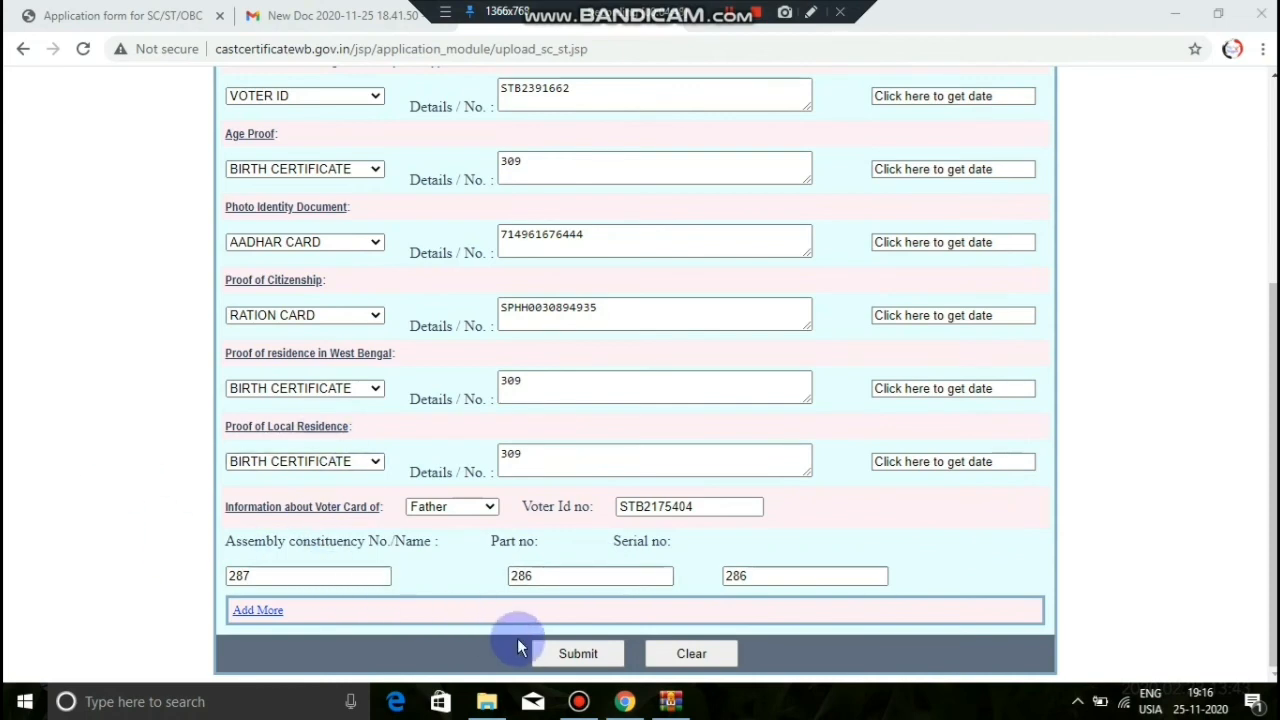
{"action": "left_click", "coordinate": [551, 654]}
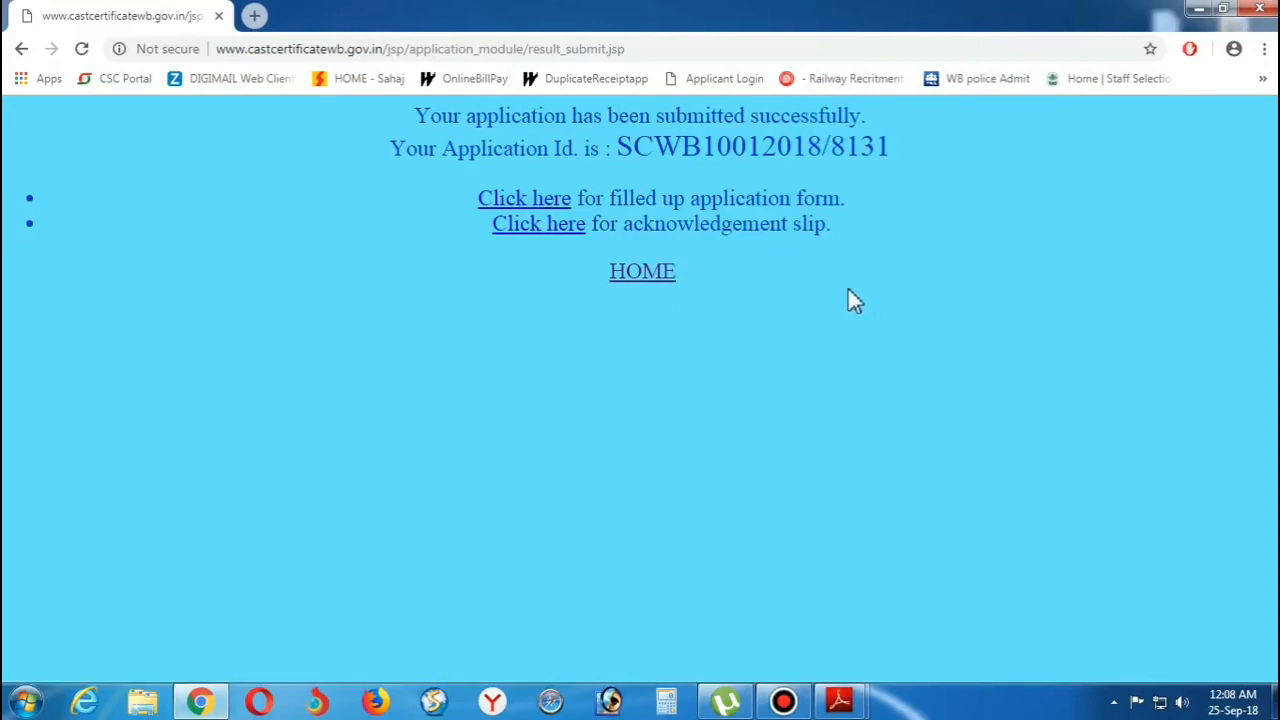
Step: Download the filled-up application form PDF and close the leftover popup and notice
{"action": "left_click", "coordinate": [533, 210]}
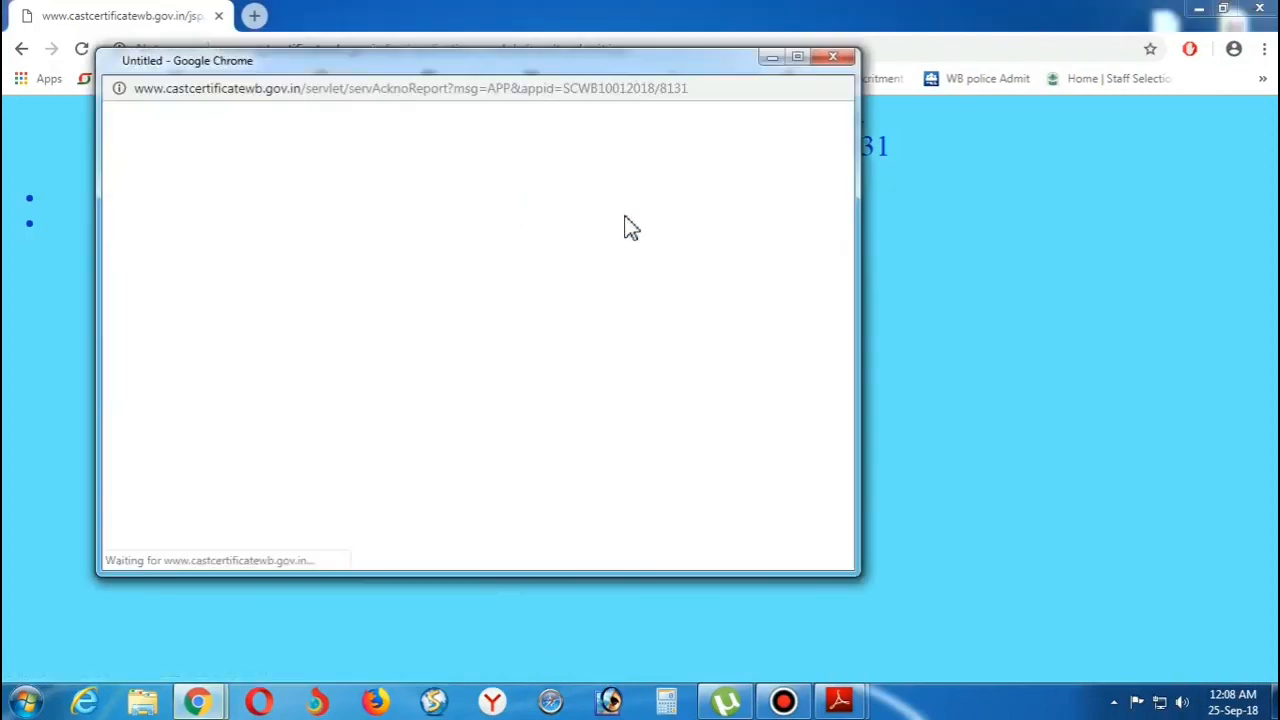
{"action": "left_click", "coordinate": [652, 415]}
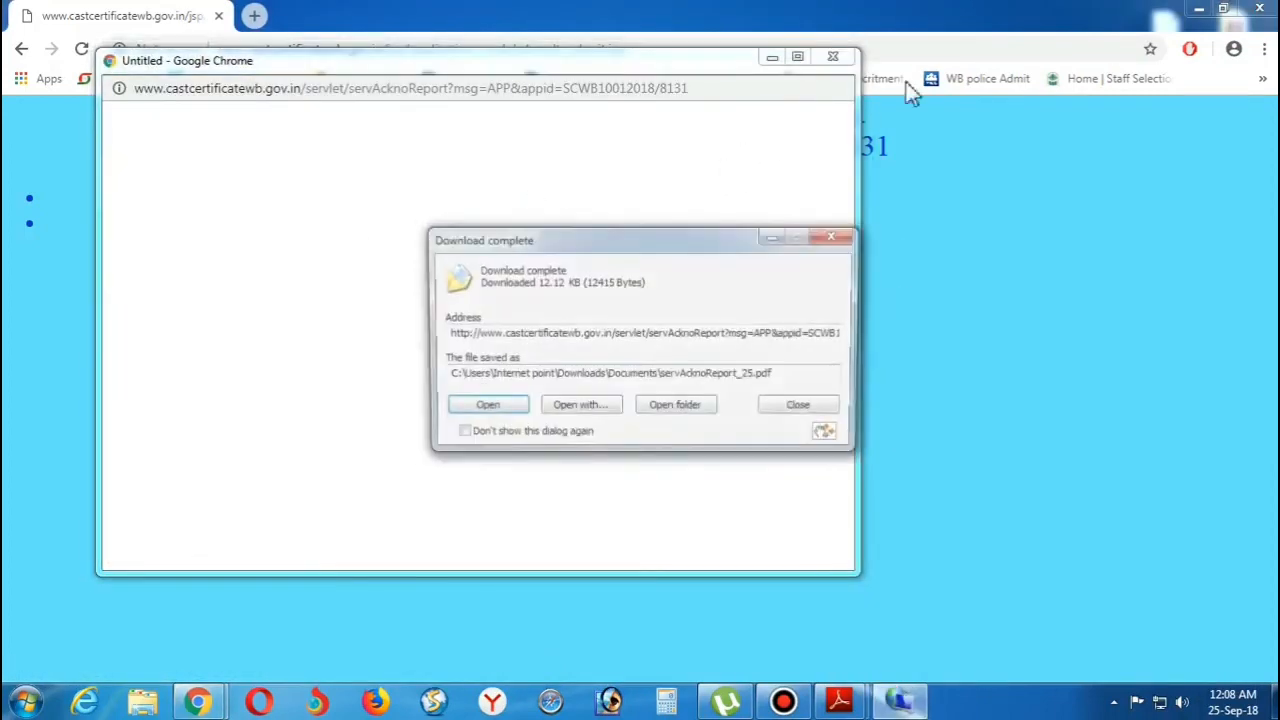
{"action": "left_click", "coordinate": [833, 58]}
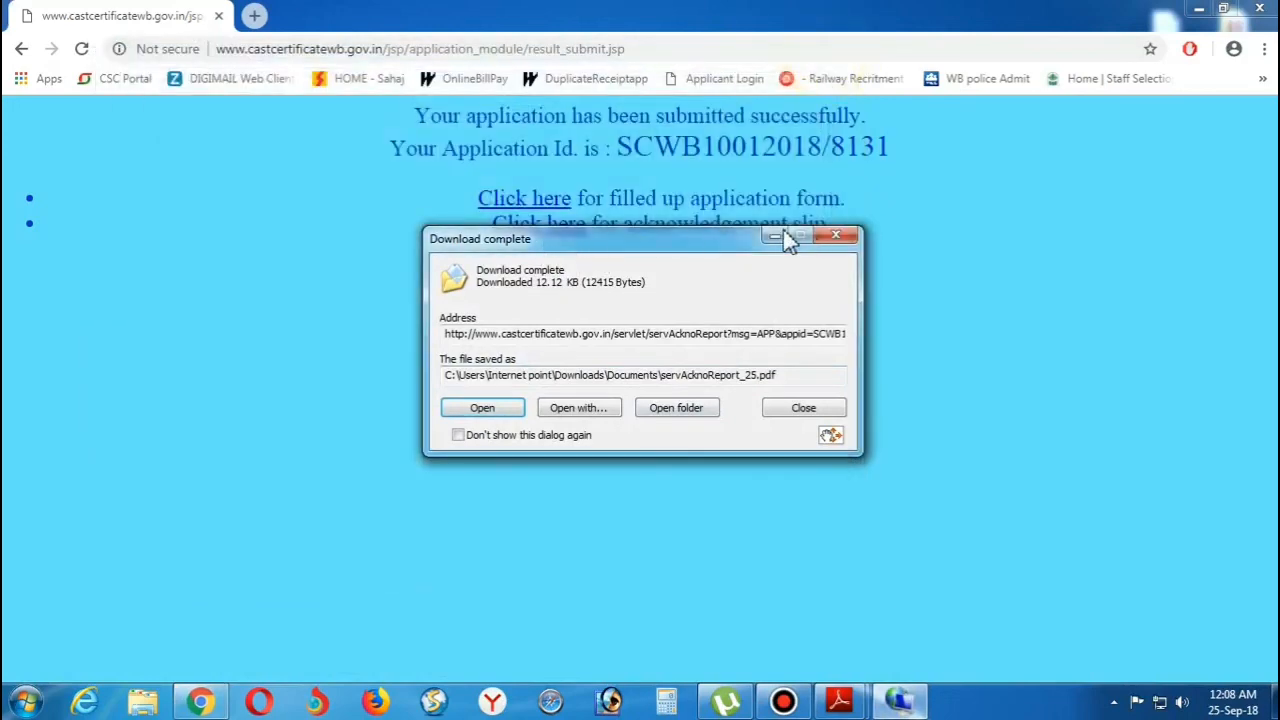
{"action": "left_click", "coordinate": [777, 237]}
Step: Download the acknowledgement slip PDF and open it
{"action": "left_click", "coordinate": [540, 228]}
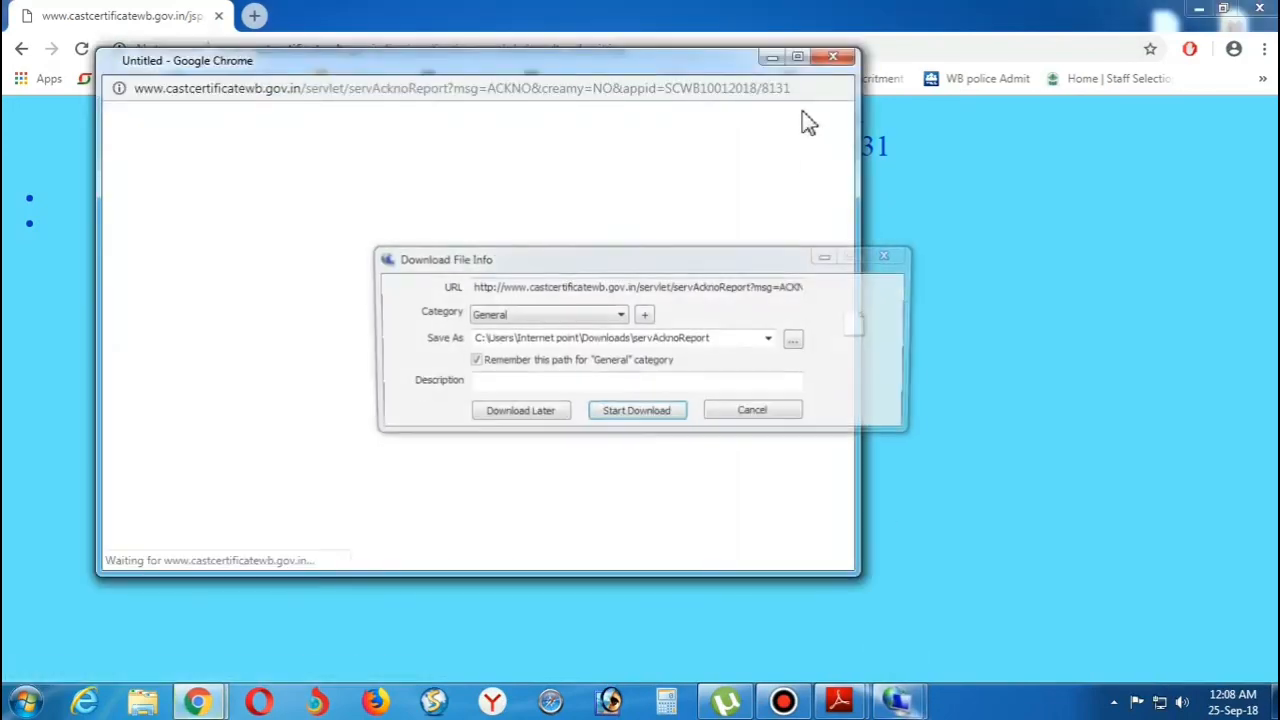
{"action": "left_click", "coordinate": [660, 414]}
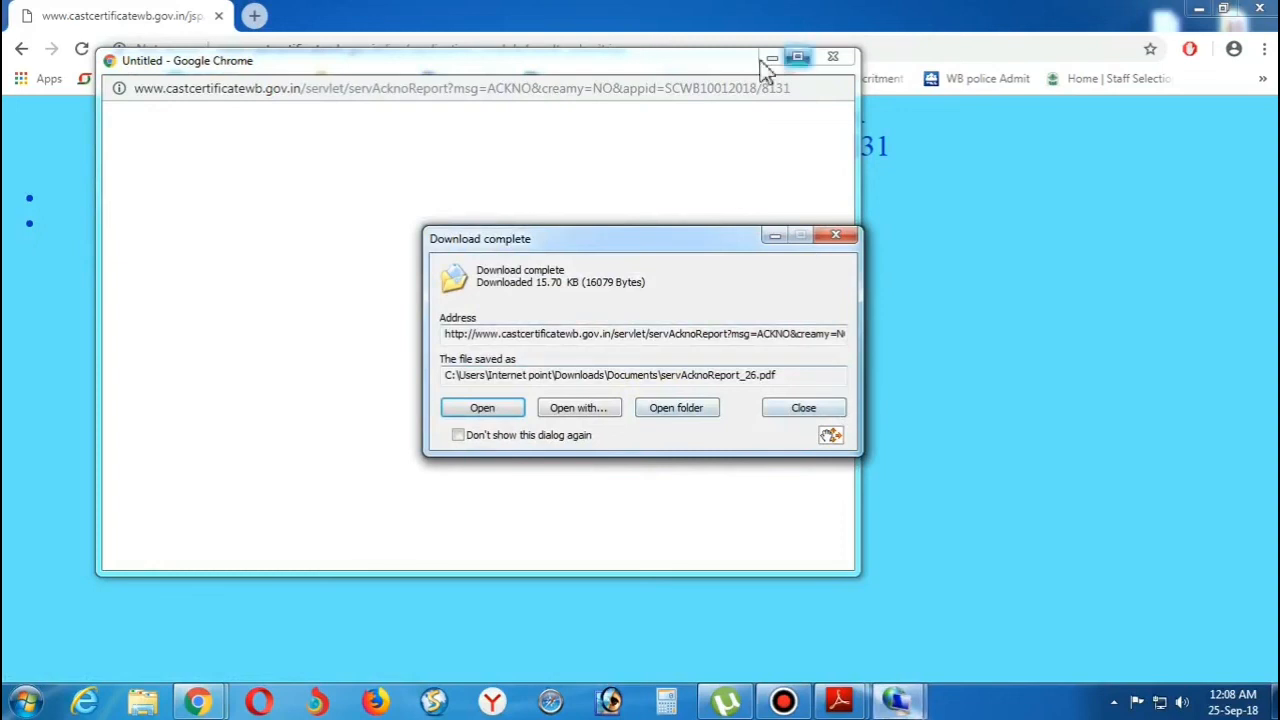
{"action": "left_click", "coordinate": [771, 58]}
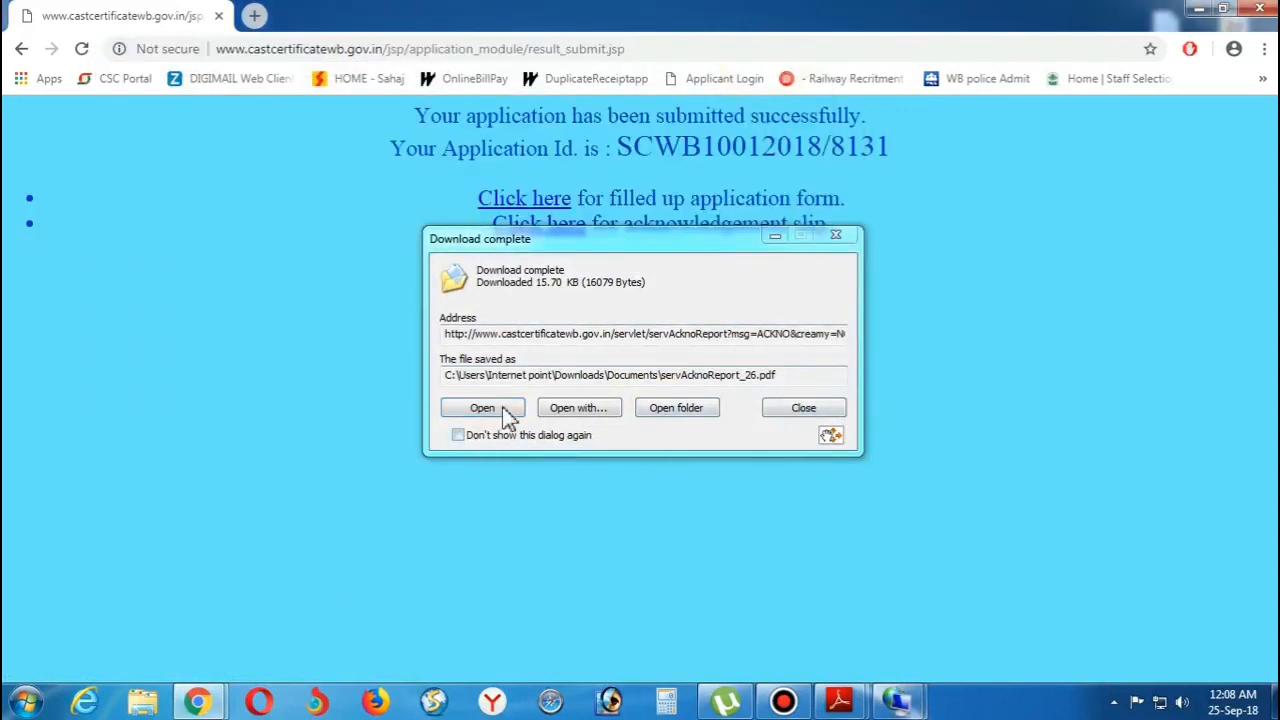
{"action": "left_click", "coordinate": [507, 416]}
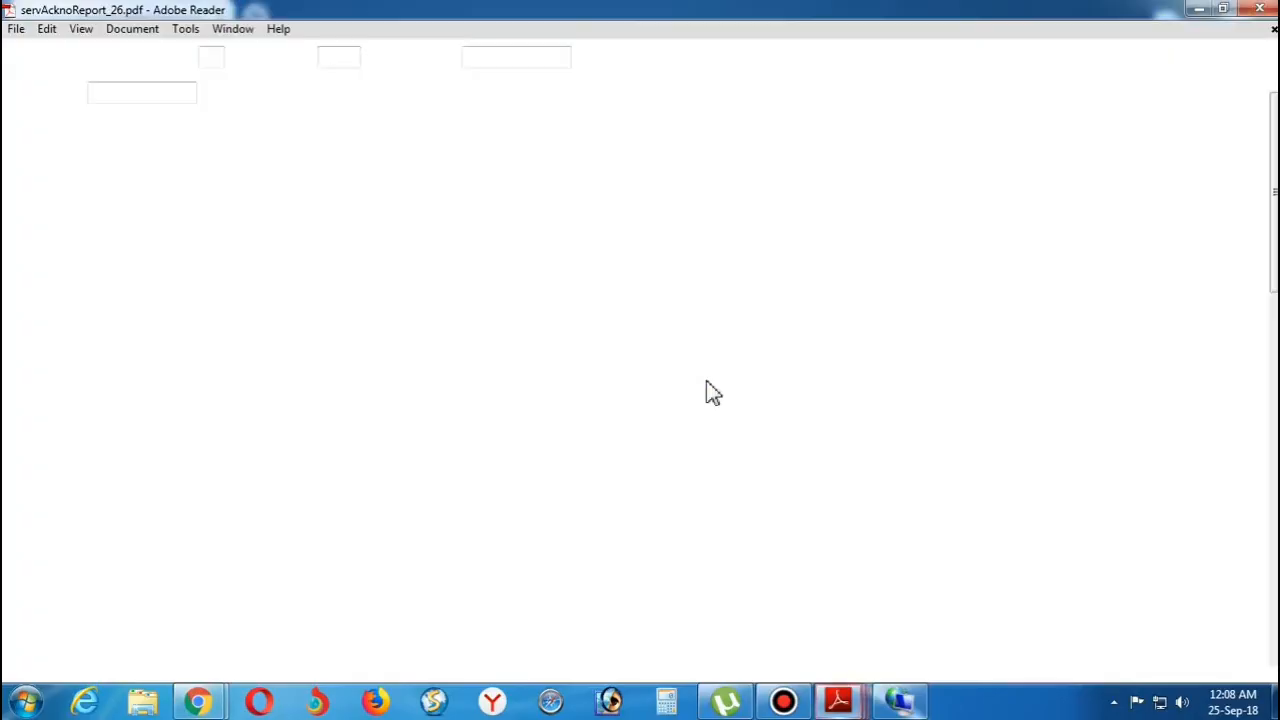
Step: Select the slip's application number, date, applicant and father's names, address, category SC and caste
{"action": "scroll", "coordinate": [540, 390], "scroll_direction": "down", "scroll_amount": 1}
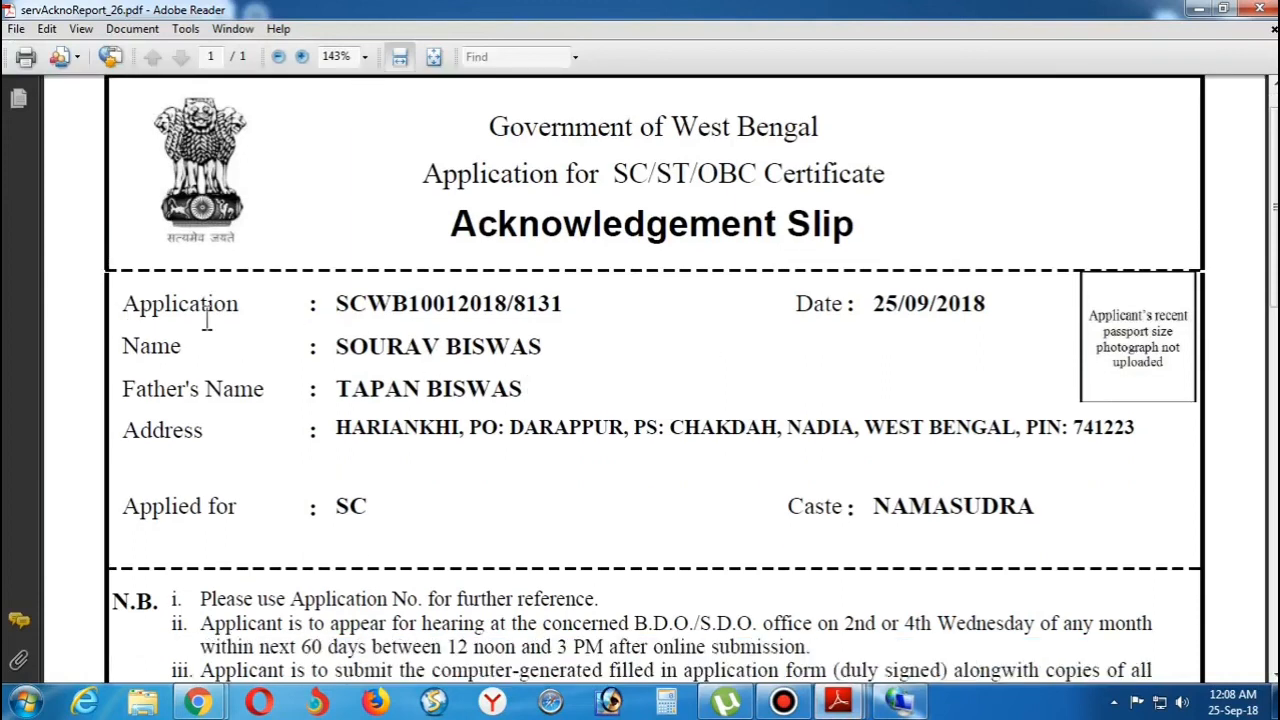
{"action": "left_click_drag", "start_coordinate": [337, 303], "coordinate": [528, 312]}
{"action": "left_click_drag", "start_coordinate": [872, 303], "coordinate": [938, 310]}
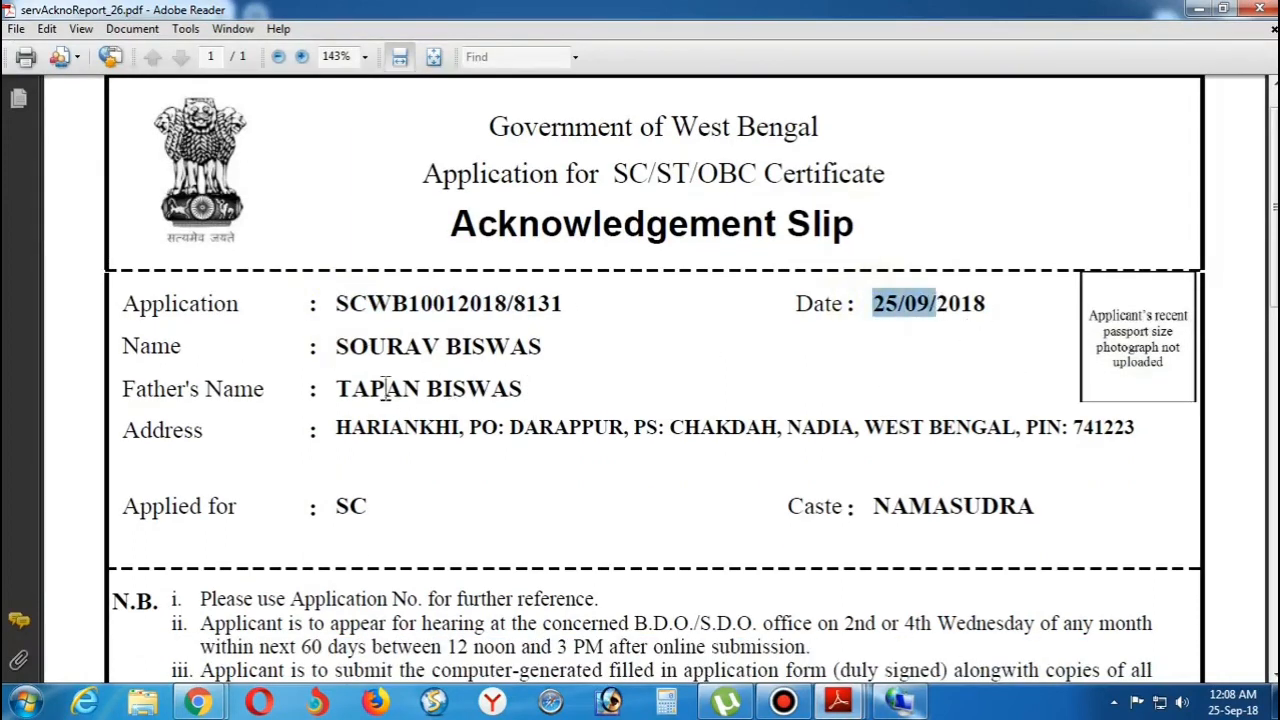
{"action": "left_click_drag", "start_coordinate": [369, 353], "coordinate": [443, 358]}
{"action": "left_click_drag", "start_coordinate": [352, 391], "coordinate": [428, 396]}
{"action": "left_click_drag", "start_coordinate": [371, 438], "coordinate": [876, 443]}
{"action": "left_click_drag", "start_coordinate": [339, 508], "coordinate": [379, 508]}
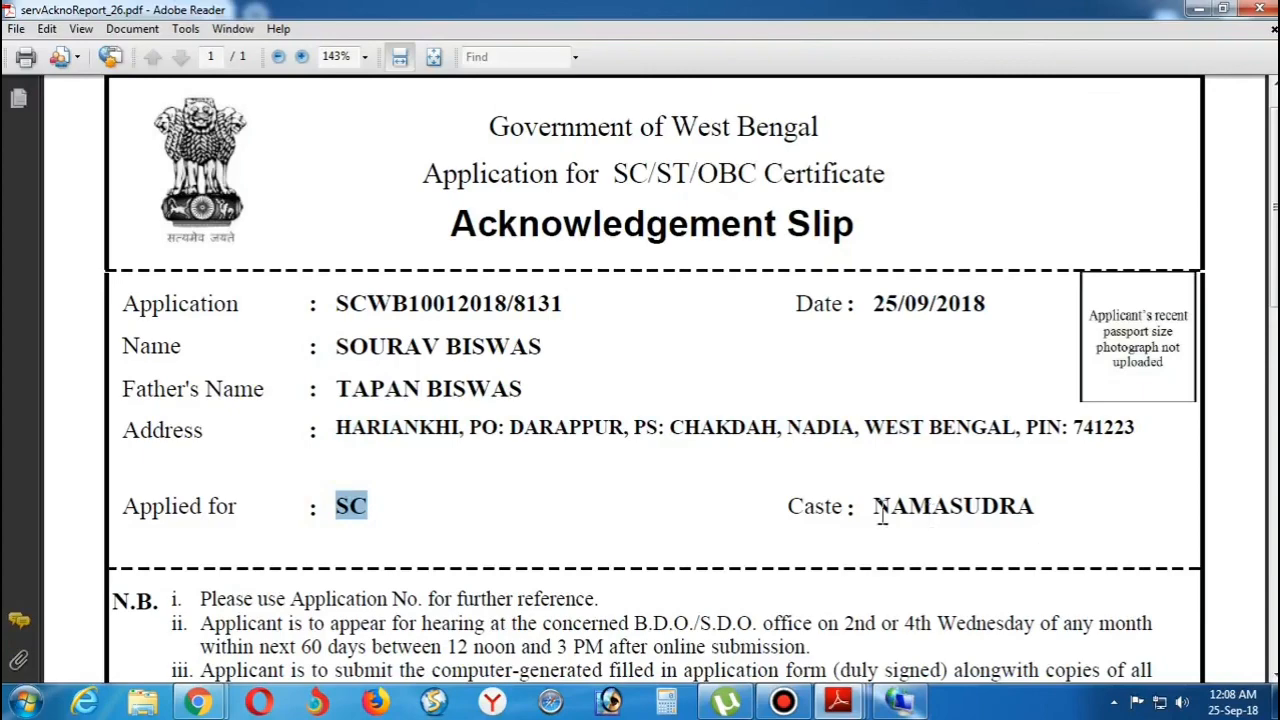
{"action": "left_click_drag", "start_coordinate": [874, 510], "coordinate": [931, 512]}
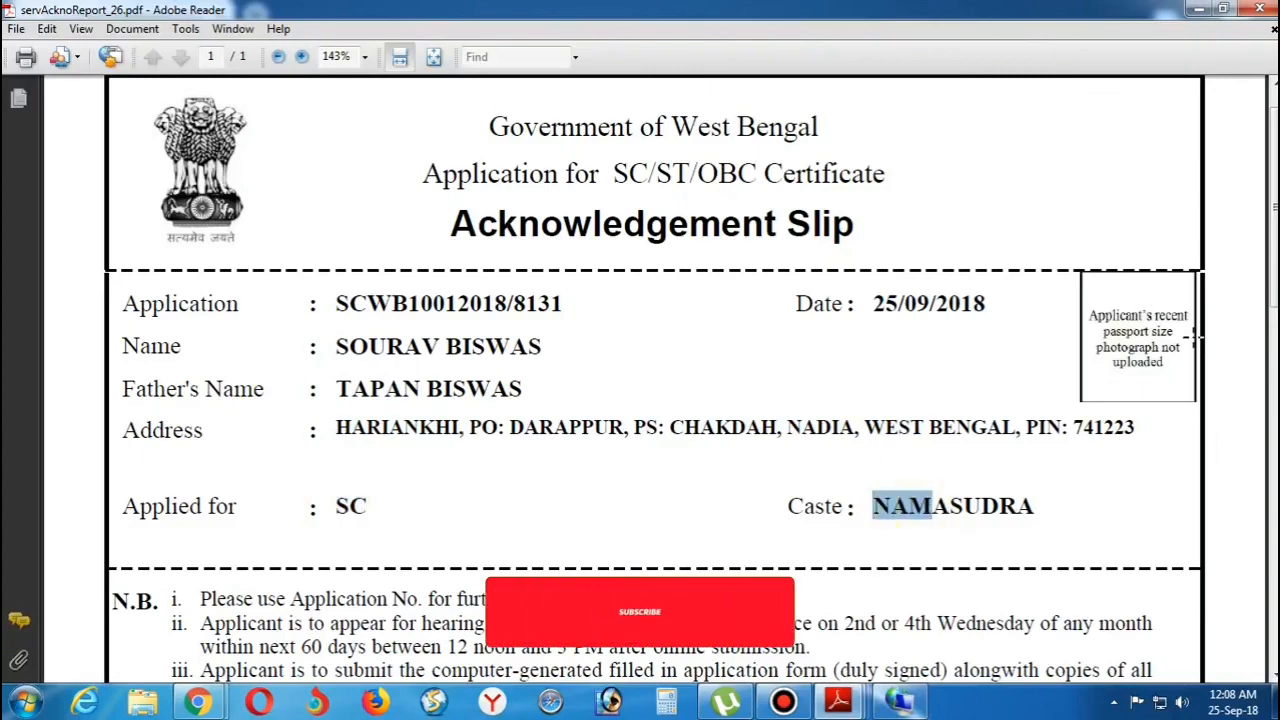
Step: Scroll the slip and minimize Adobe Reader to return to the browser
{"action": "scroll", "coordinate": [1134, 393], "scroll_direction": "down", "scroll_amount": 5}
{"action": "scroll", "coordinate": [1135, 392], "scroll_direction": "up", "scroll_amount": 5}
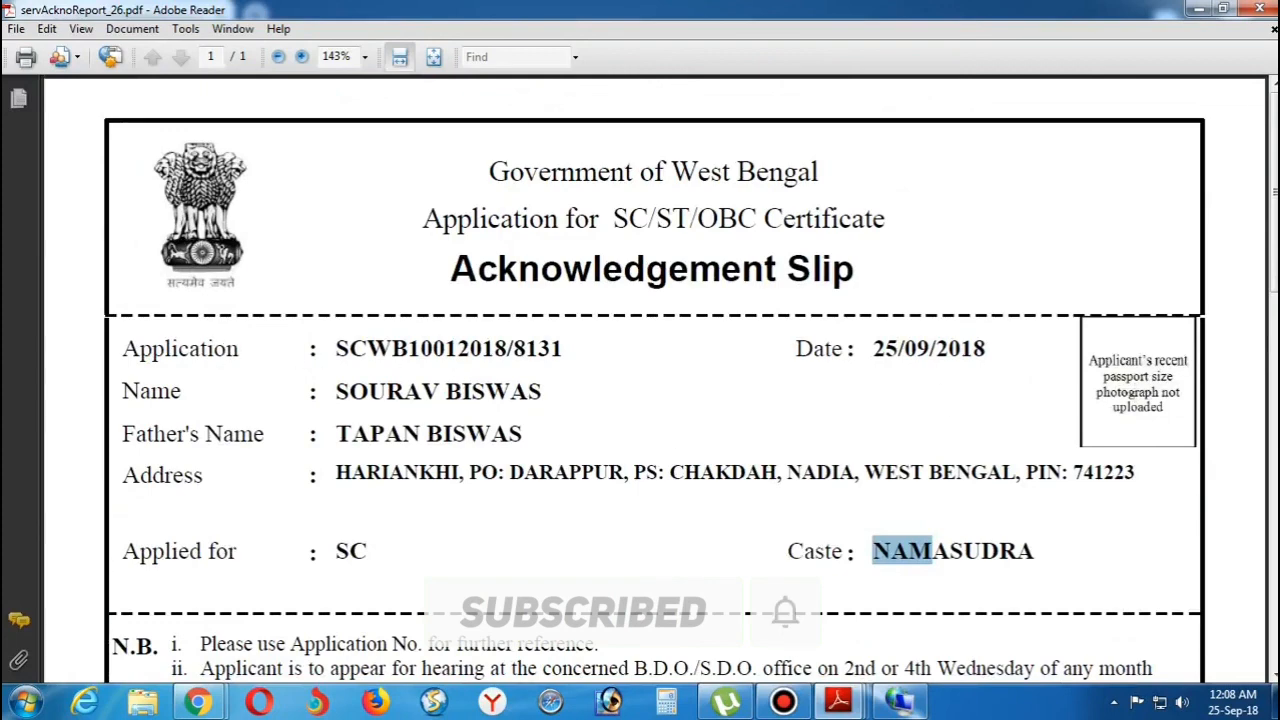
{"action": "left_click", "coordinate": [1199, 9]}
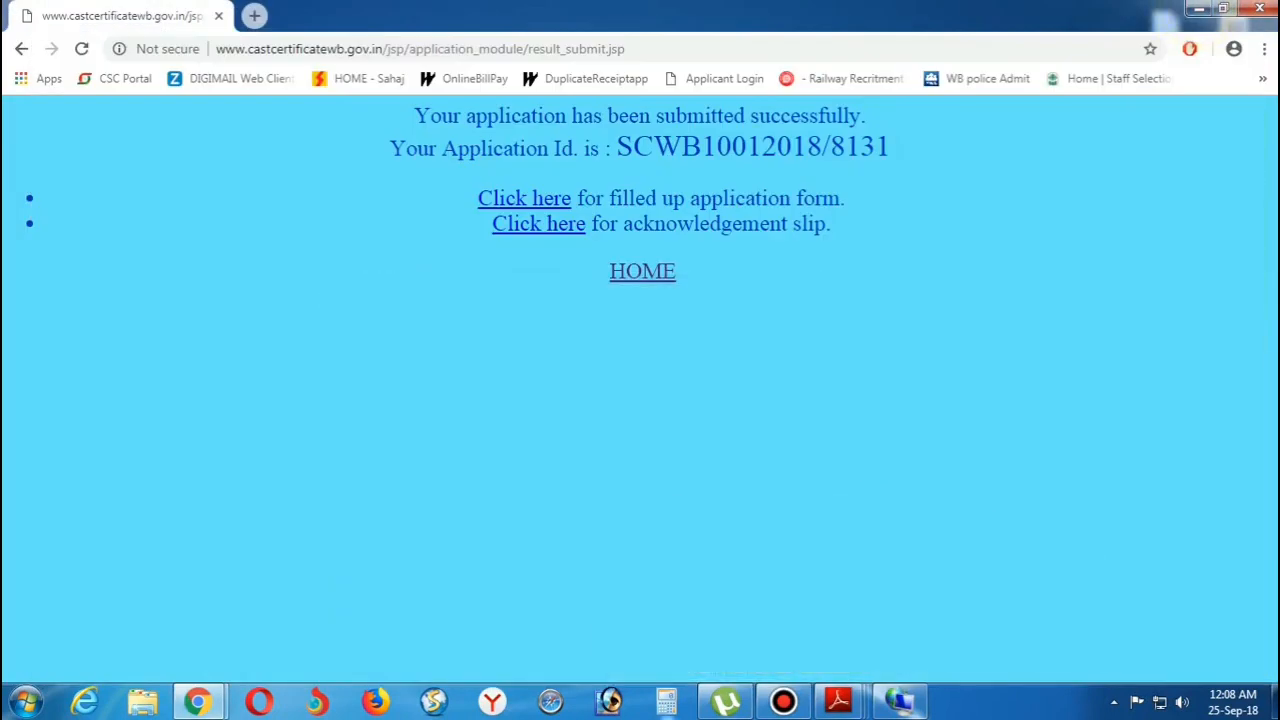